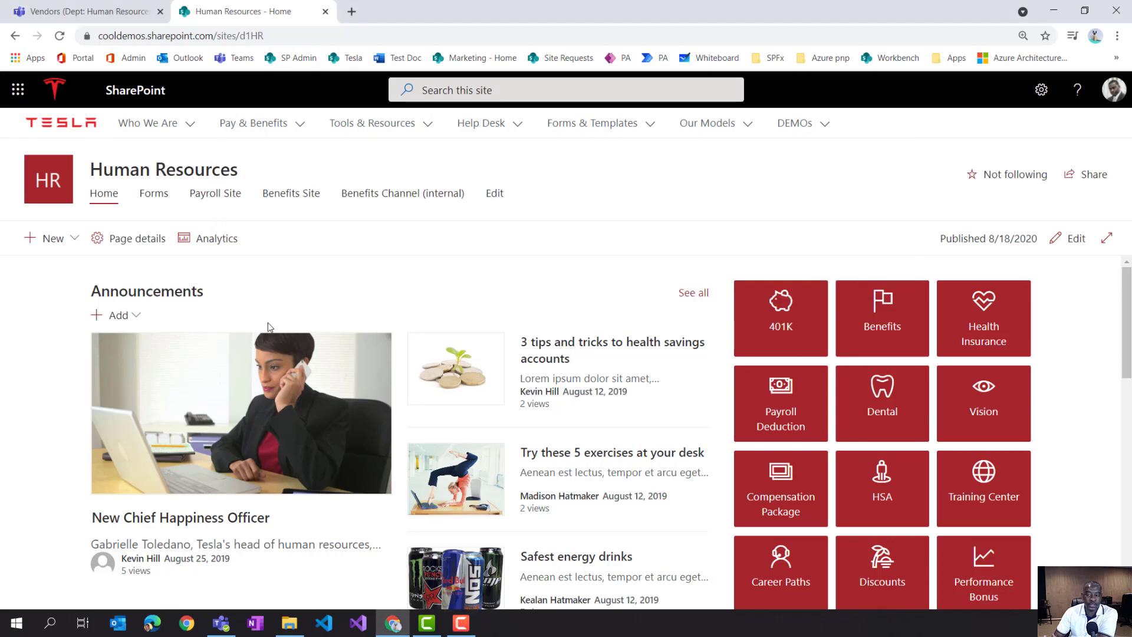
# View the Human Resources site's home page and its Forms page, and switch to the Human Resources team in Microsoft Teams
pyautogui.scroll(-2, 804, 424)
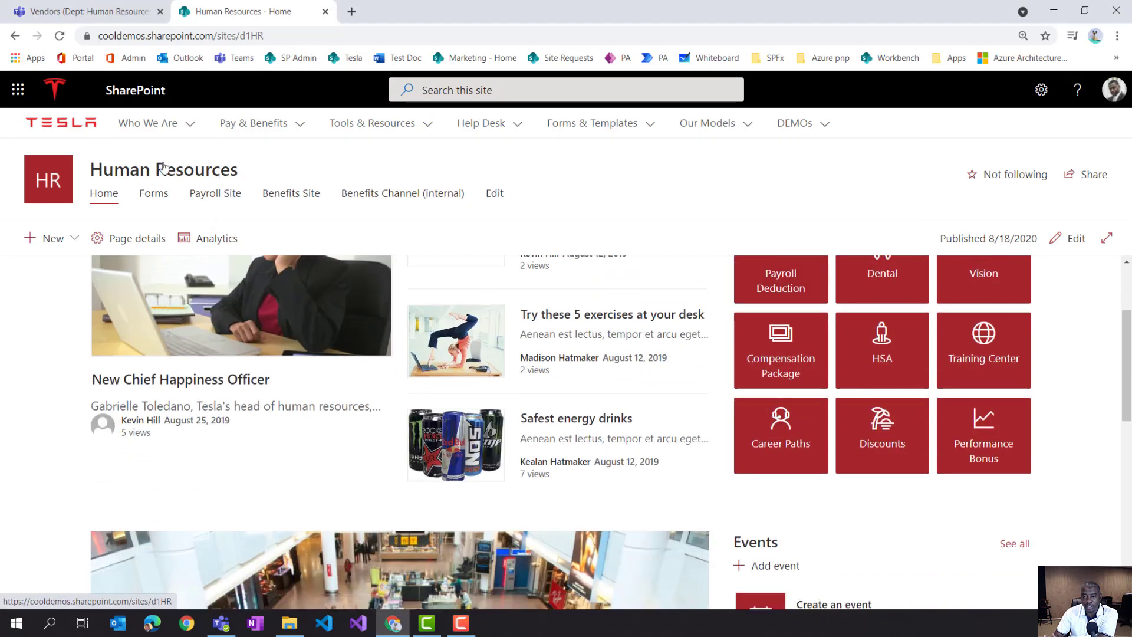
pyautogui.click(156, 196)
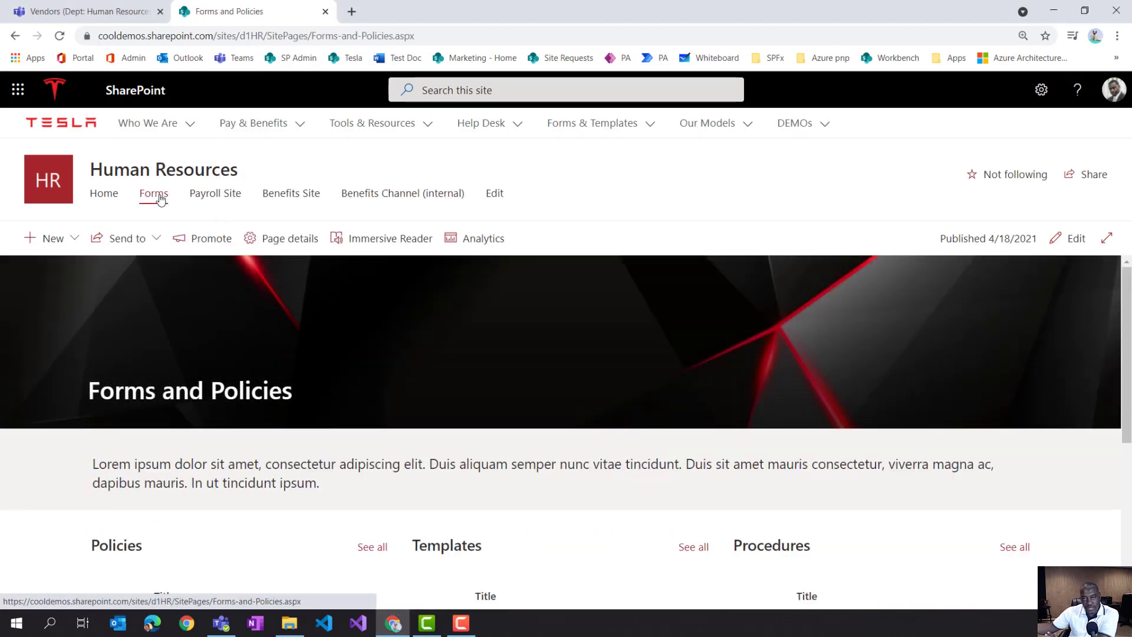
pyautogui.click(109, 15)
pyautogui.click(130, 248)
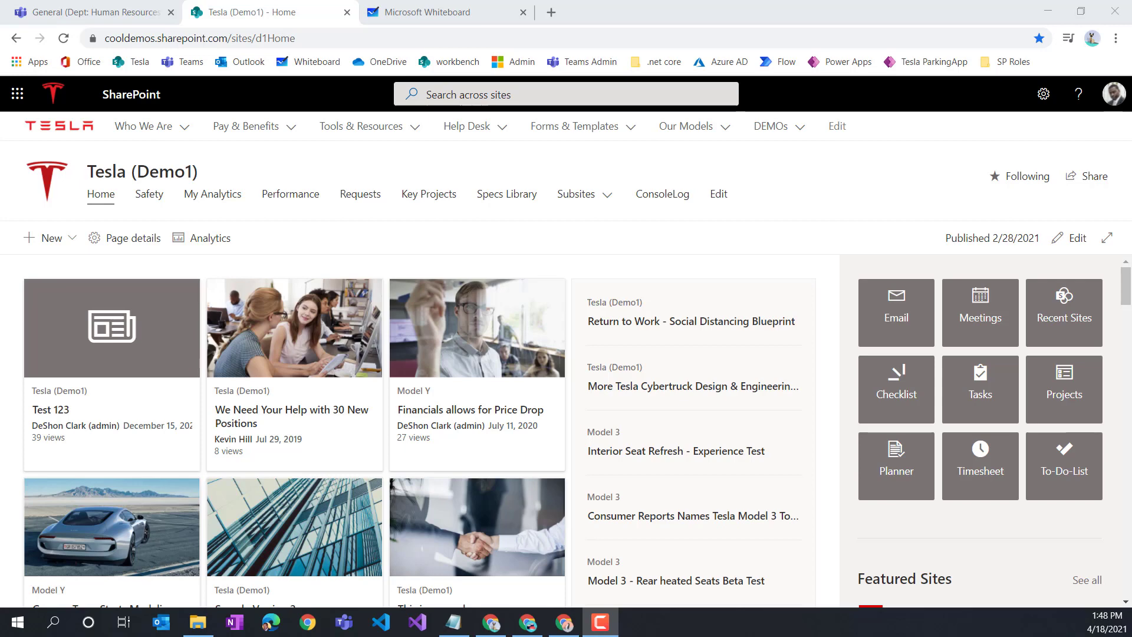
# Open the Human Resources site from the Tesla home site's navigation and look over its announcements, quick links and events
pyautogui.click(243, 171)
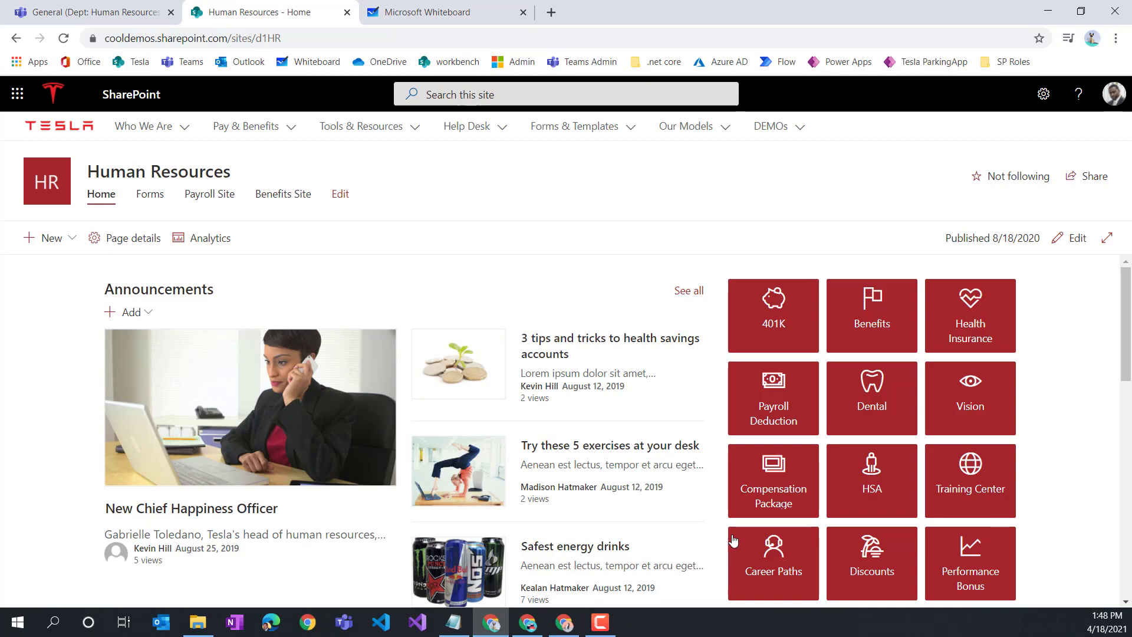
pyautogui.scroll(-5, 763, 485)
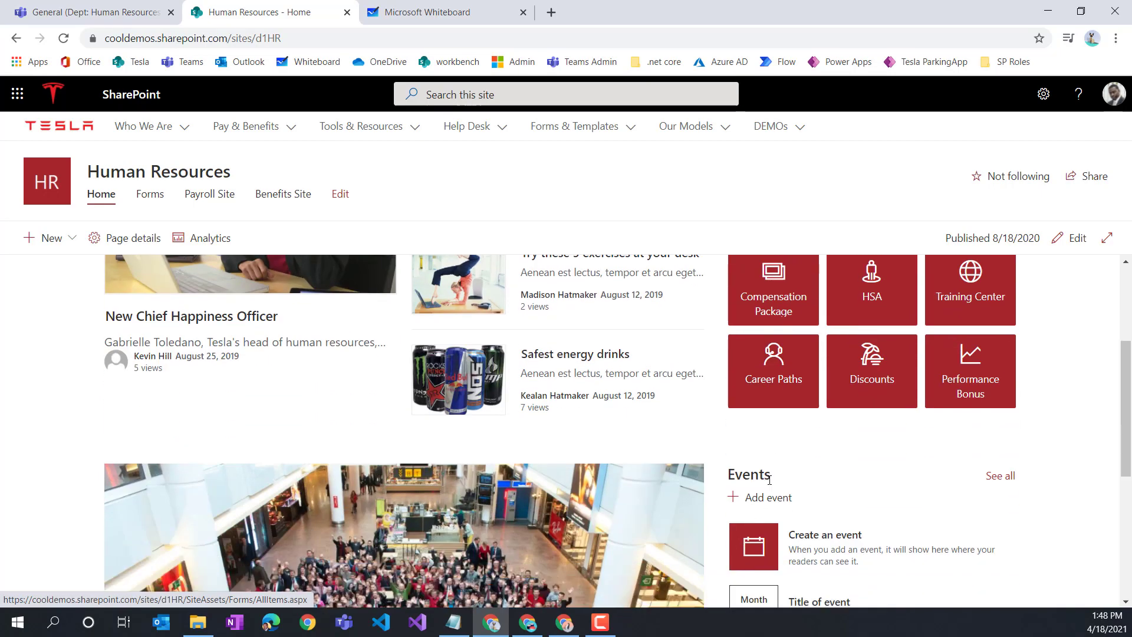
pyautogui.scroll(-2, 776, 482)
pyautogui.scroll(5, 780, 485)
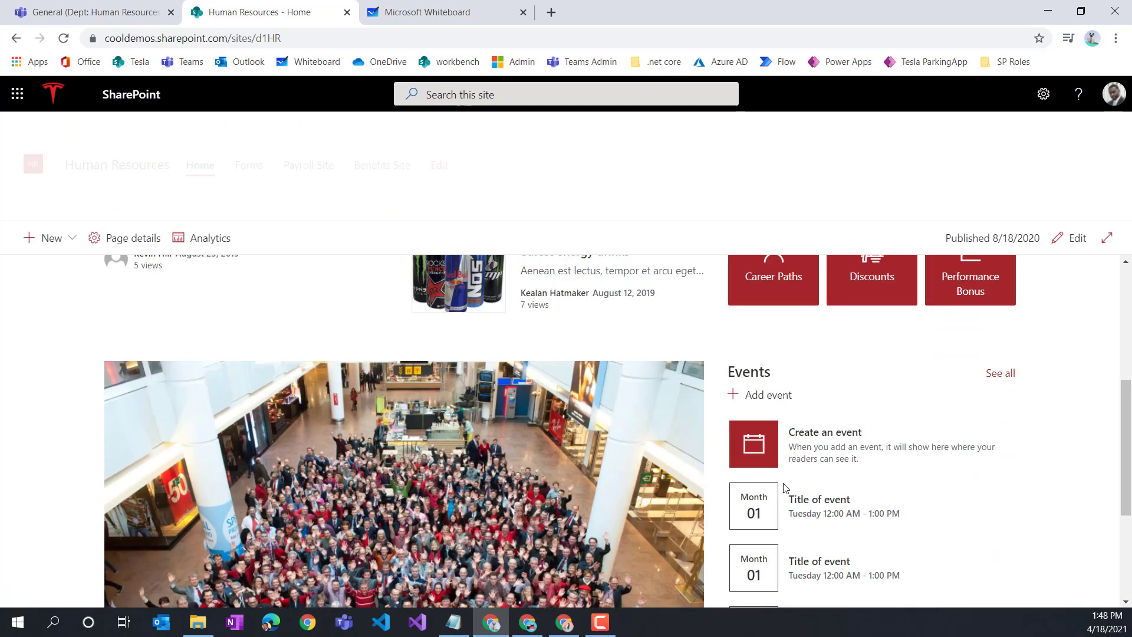
pyautogui.scroll(2, 784, 488)
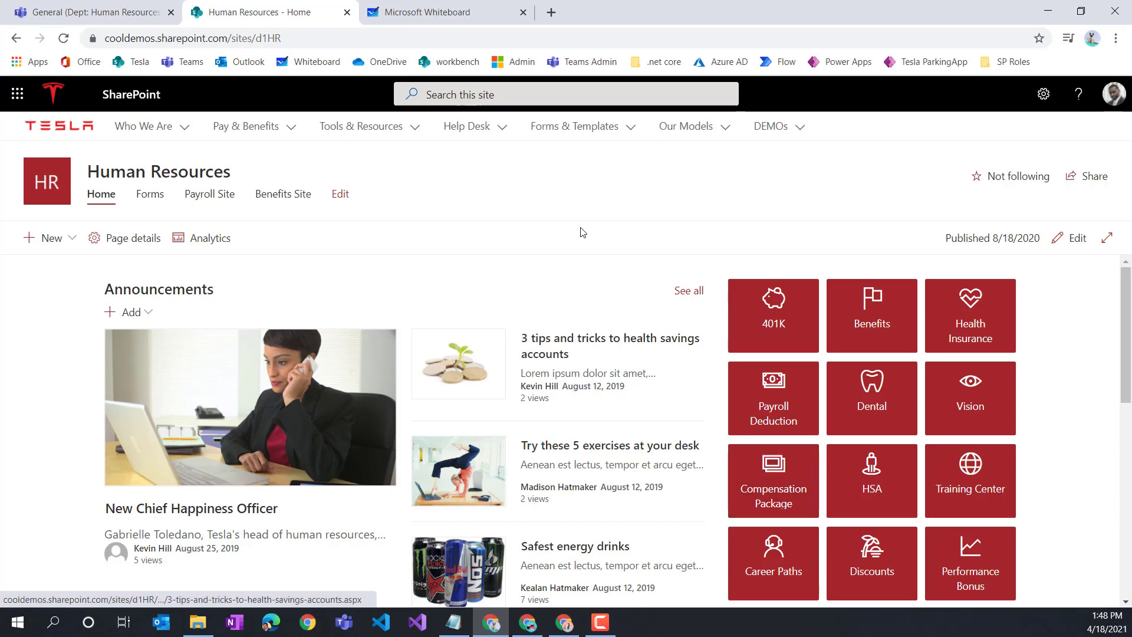
# Switch to Microsoft Teams and view the files of the Benefits and Payroll channels in the Human Resources team
pyautogui.click(92, 17)
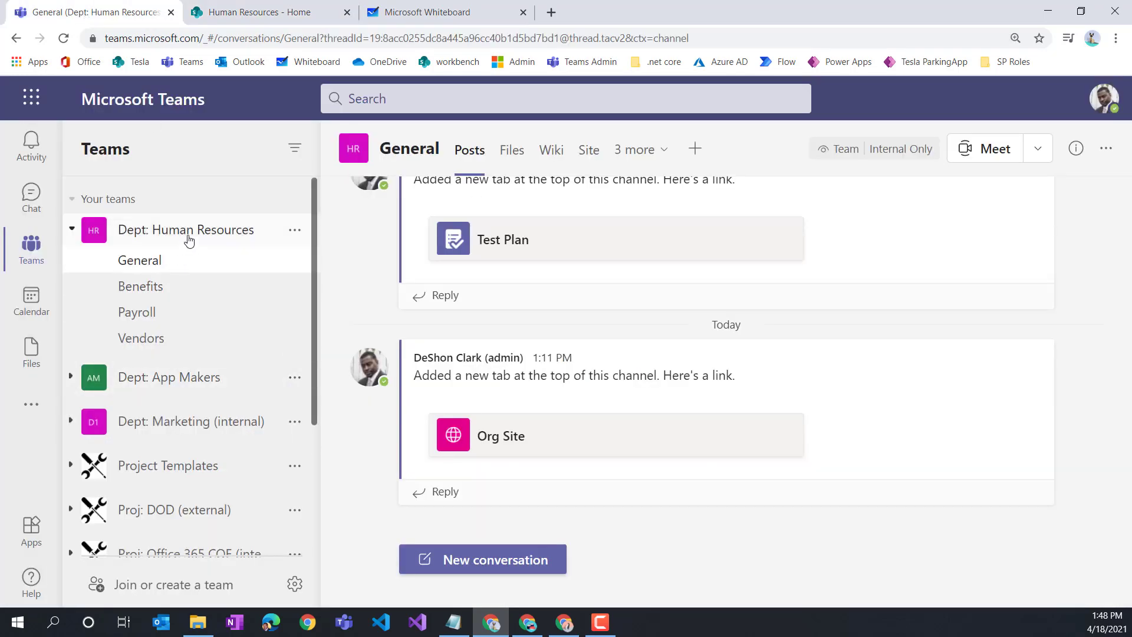
pyautogui.click(172, 288)
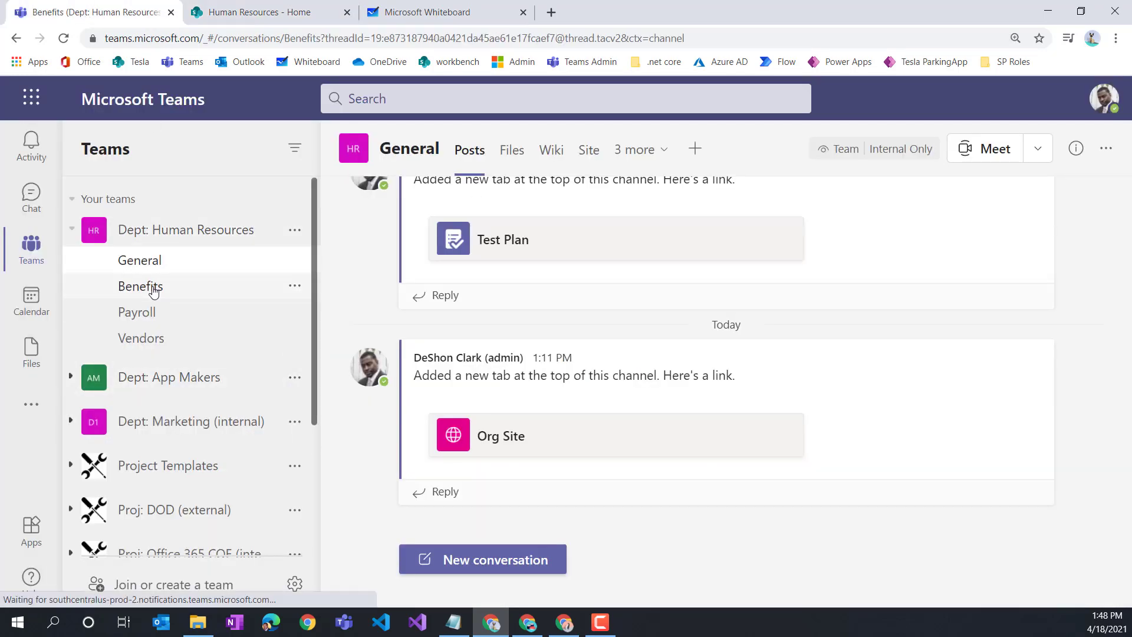
pyautogui.click(517, 152)
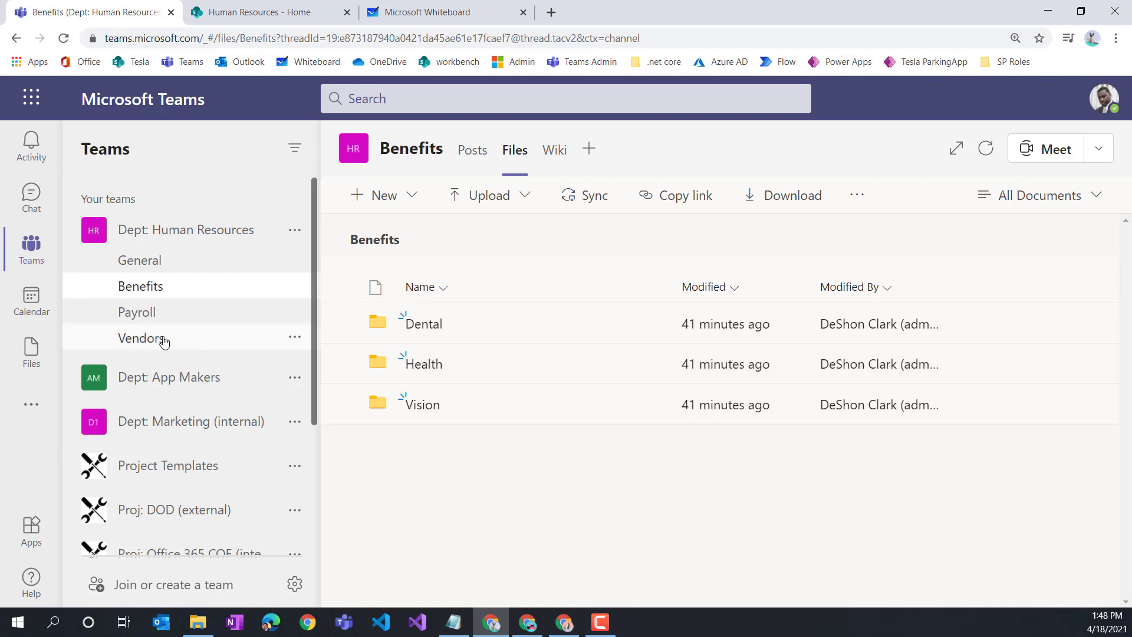
pyautogui.click(150, 317)
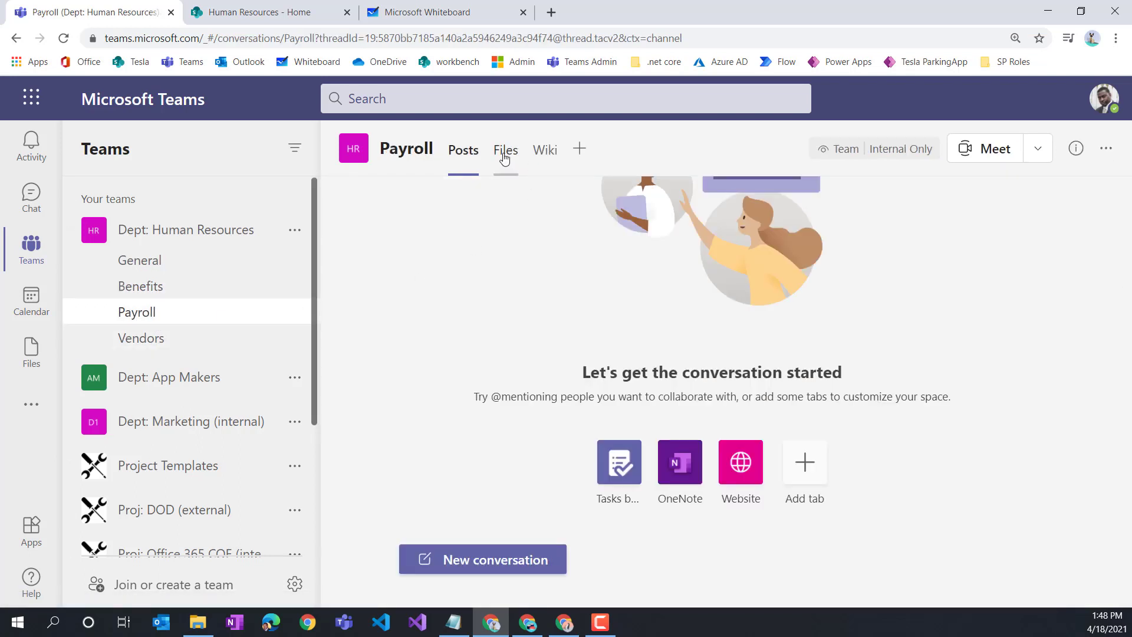
pyautogui.click(503, 150)
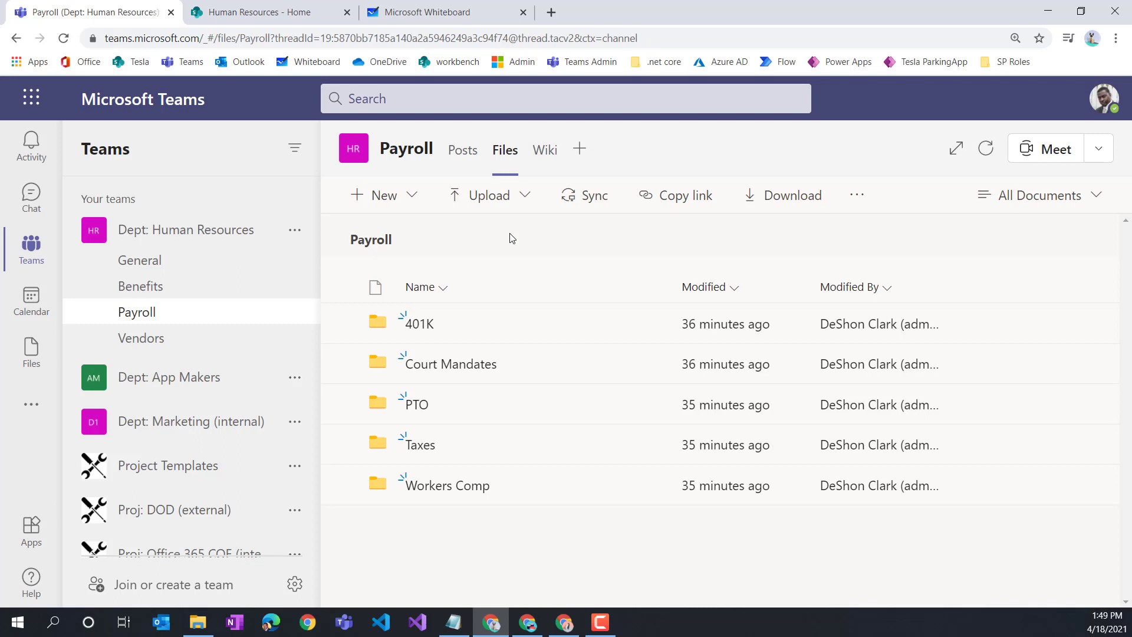
# Switch to Microsoft Whiteboard and draw a green freehand circle with the green pen
pyautogui.click(386, 11)
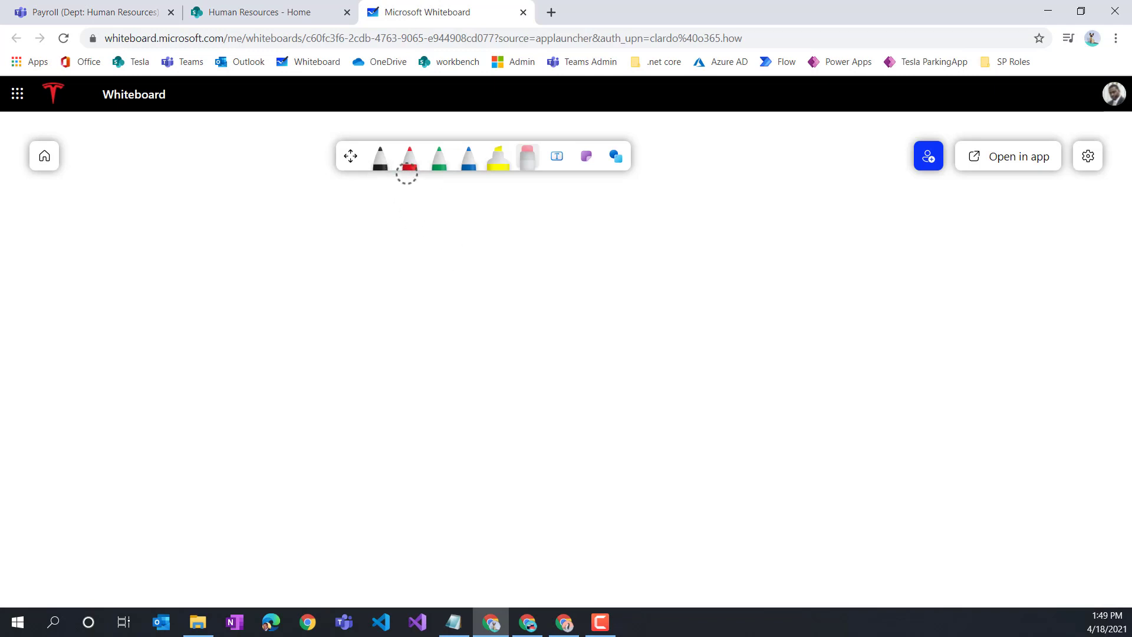
pyautogui.click(439, 160)
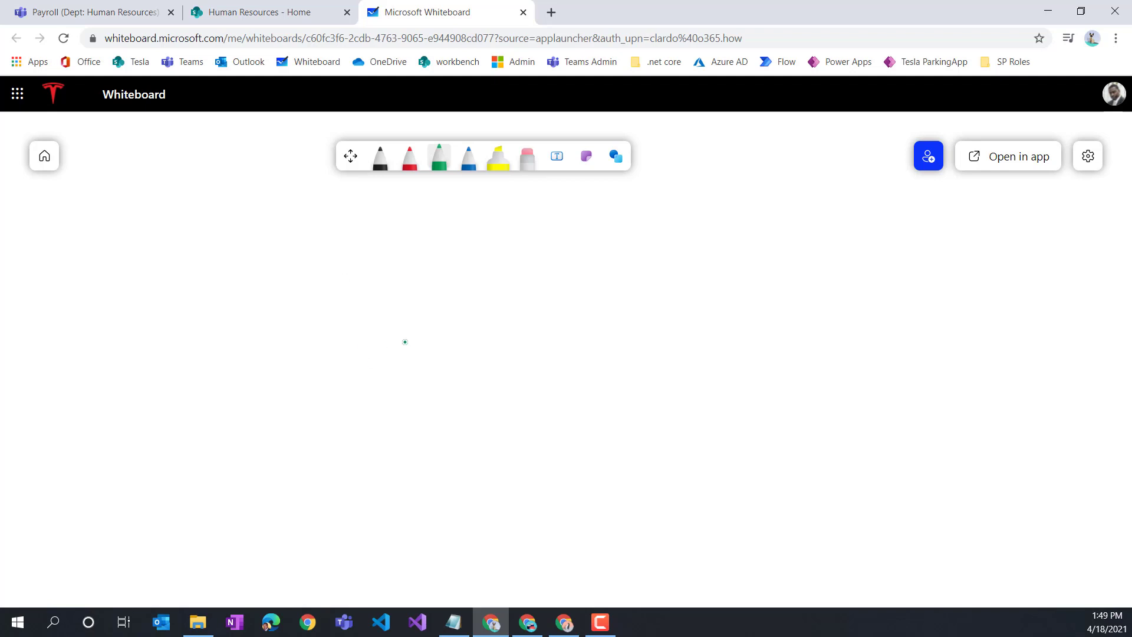
pyautogui.moveTo(442, 302); pyautogui.dragTo(293, 355)
pyautogui.moveTo(312, 421); pyautogui.dragTo(443, 311)
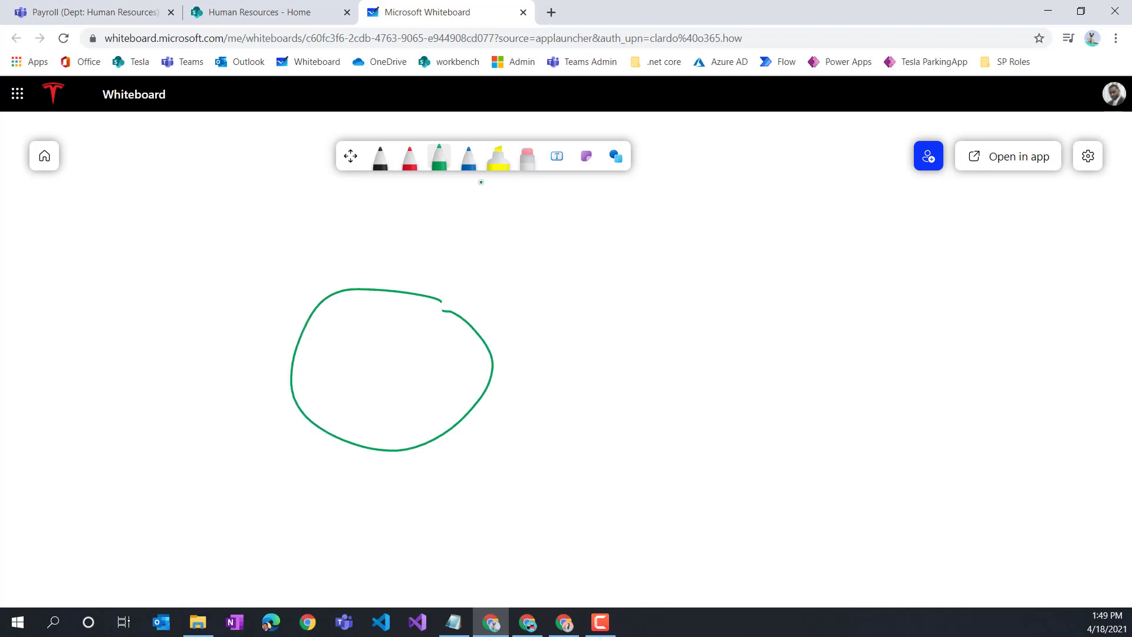
# Draw a larger blue circle overlapping the green one, plus a long blue horizontal line across its upper edge
pyautogui.click(468, 156)
pyautogui.moveTo(611, 275)
pyautogui.mouseDown()
pyautogui.moveTo(545, 269)
pyautogui.moveTo(682, 391)
pyautogui.moveTo(553, 281)
pyautogui.mouseUp()
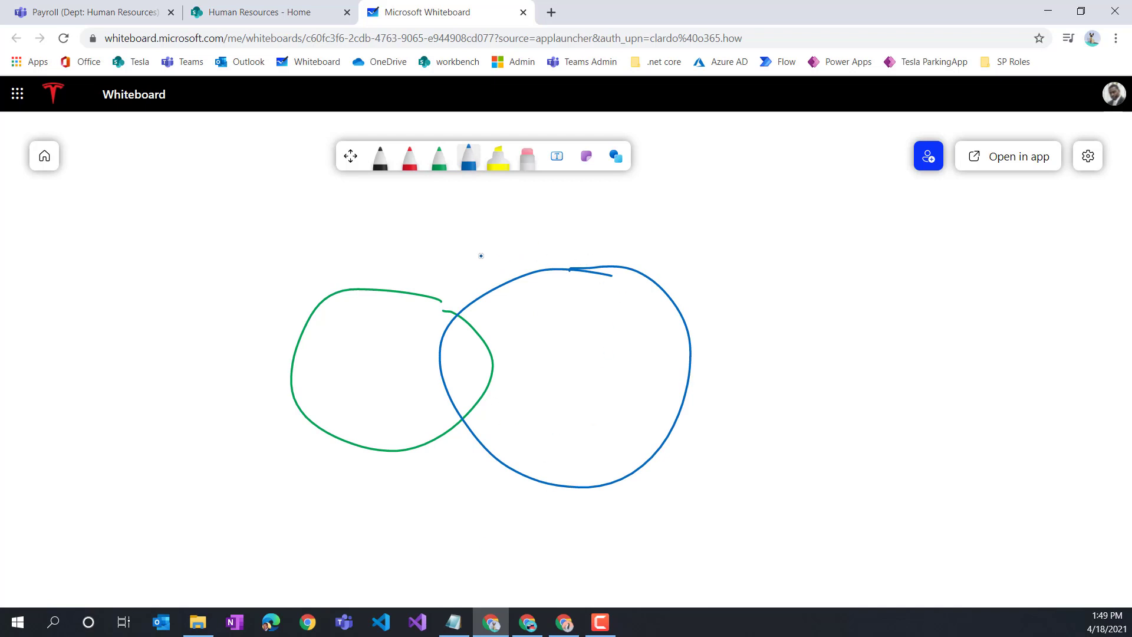
pyautogui.moveTo(458, 259); pyautogui.dragTo(926, 271)
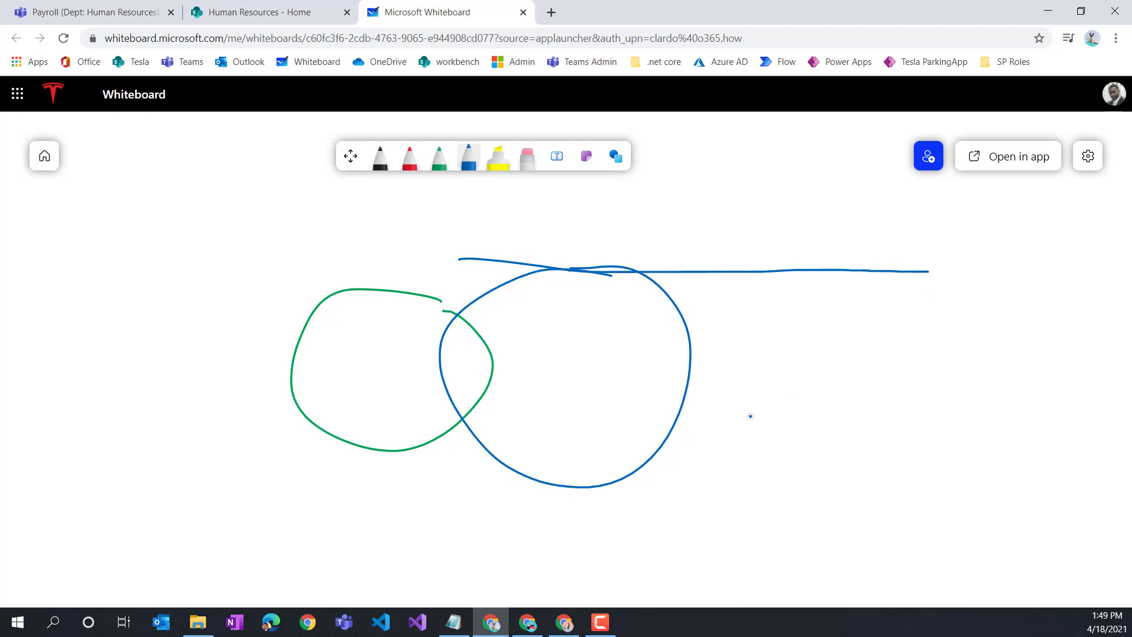
# Switch to SharePoint, return to the Tesla home site and examine the Pay & Benefits, Tools & Resources, Forms & Templates and Our Models links
pyautogui.click(258, 17)
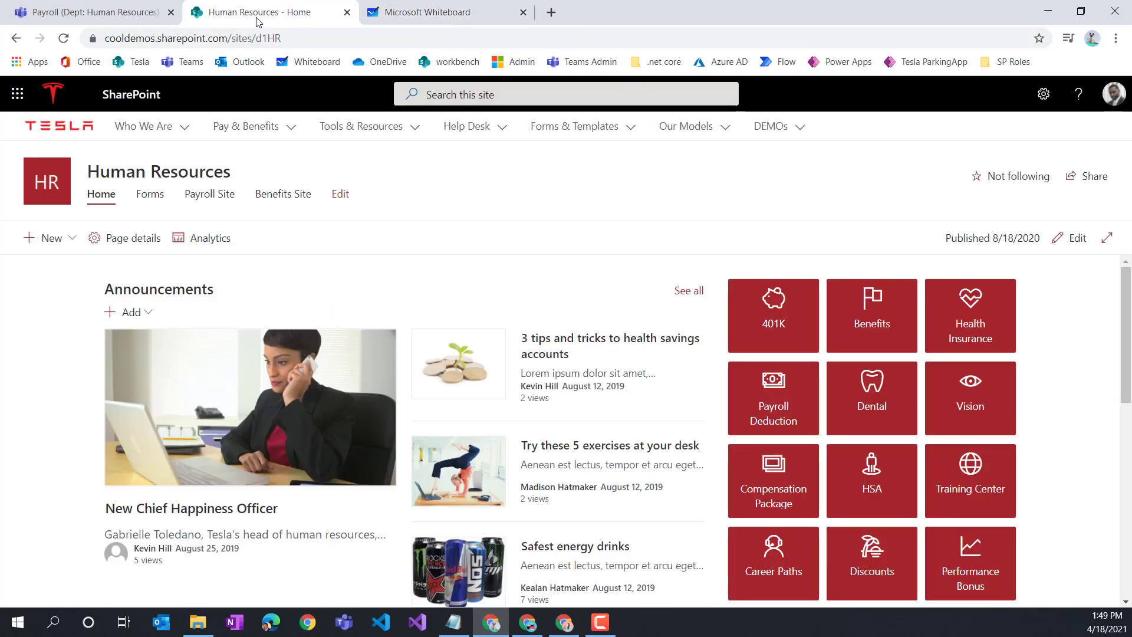
pyautogui.click(59, 134)
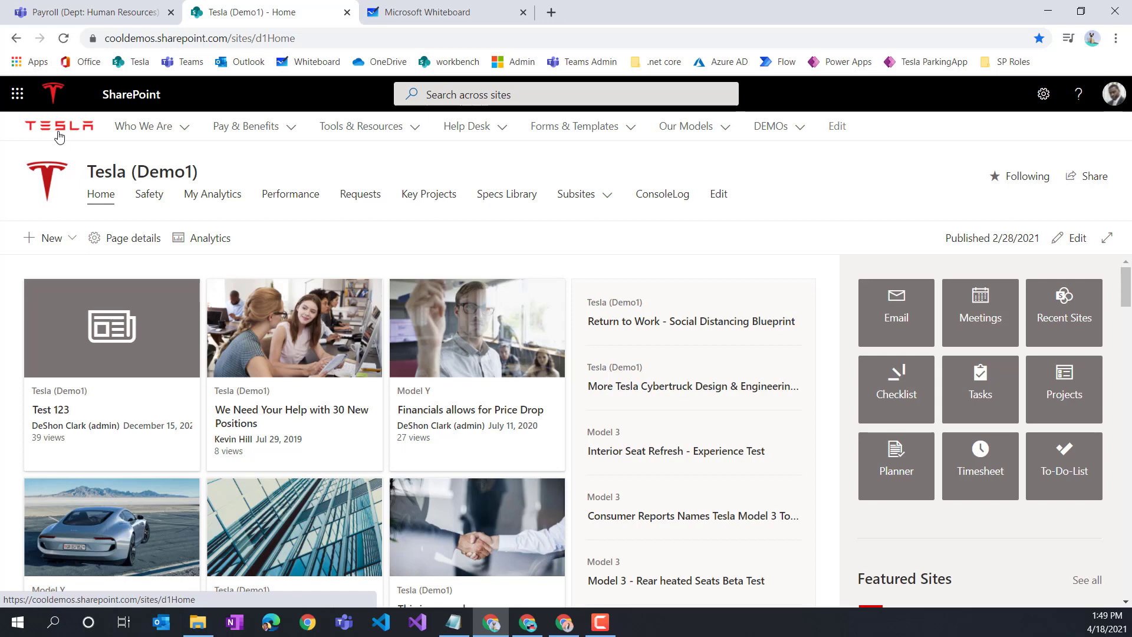
pyautogui.click(277, 126)
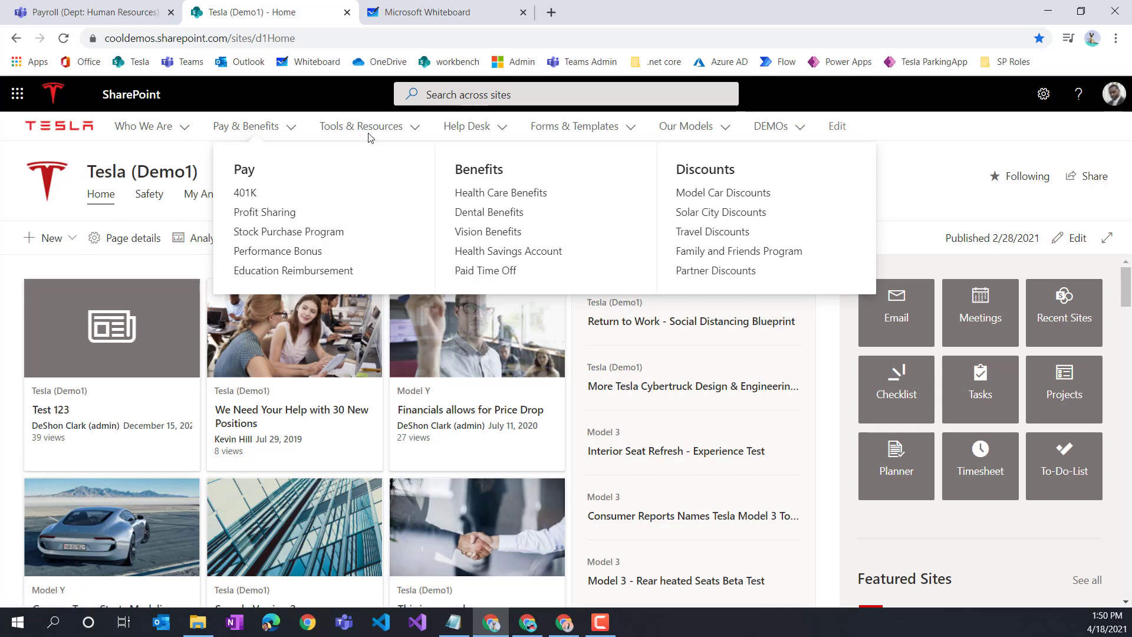
pyautogui.click(386, 138)
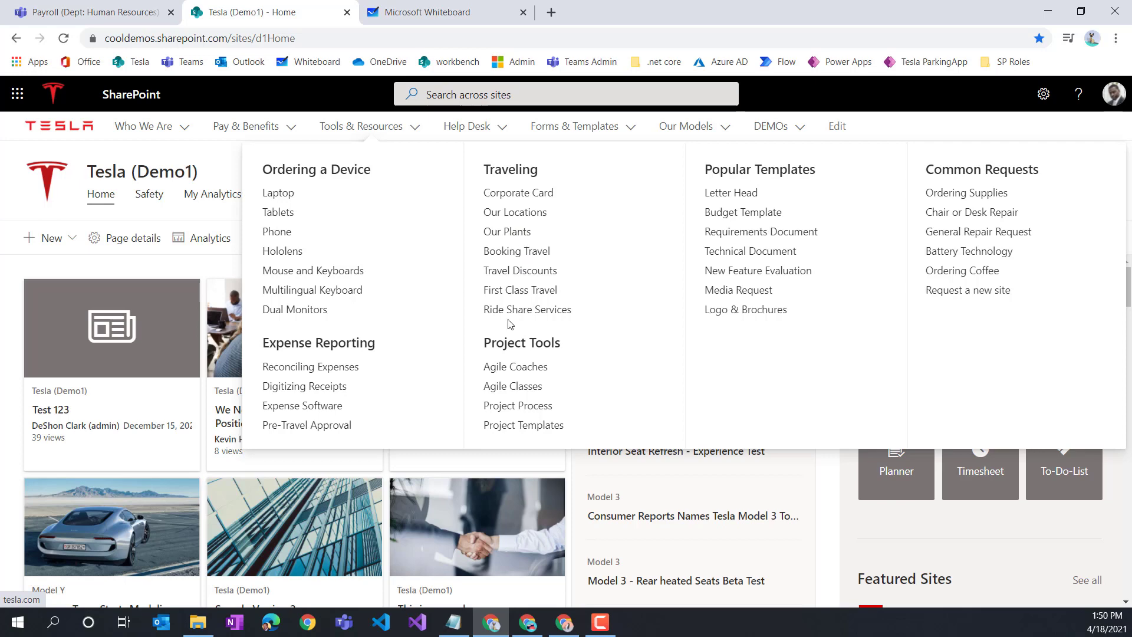
pyautogui.click(580, 129)
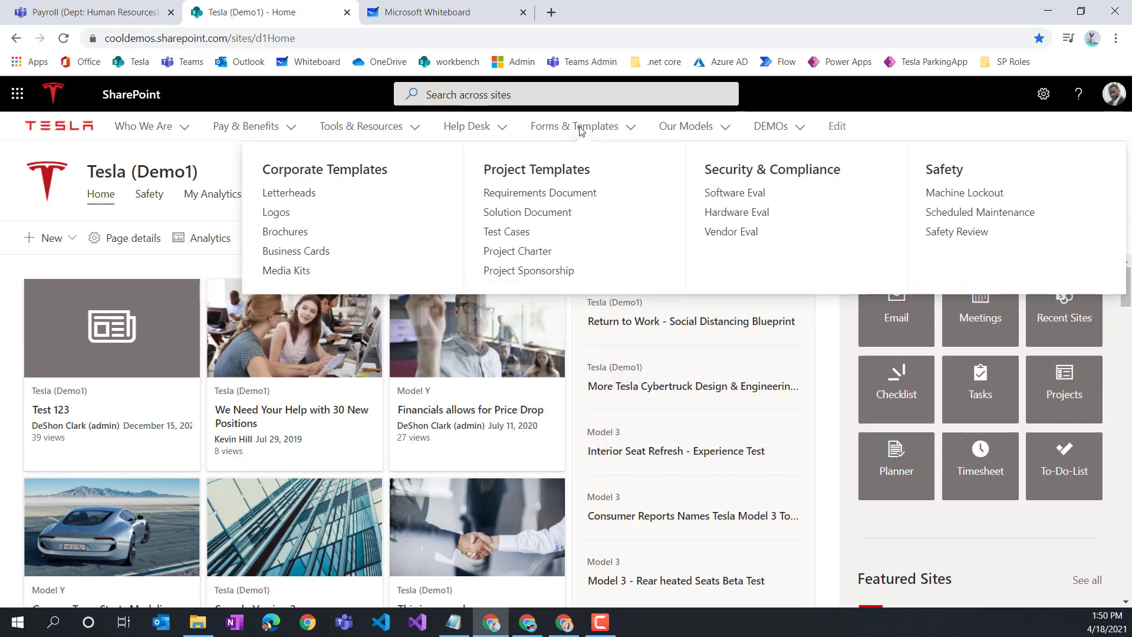
pyautogui.click(716, 133)
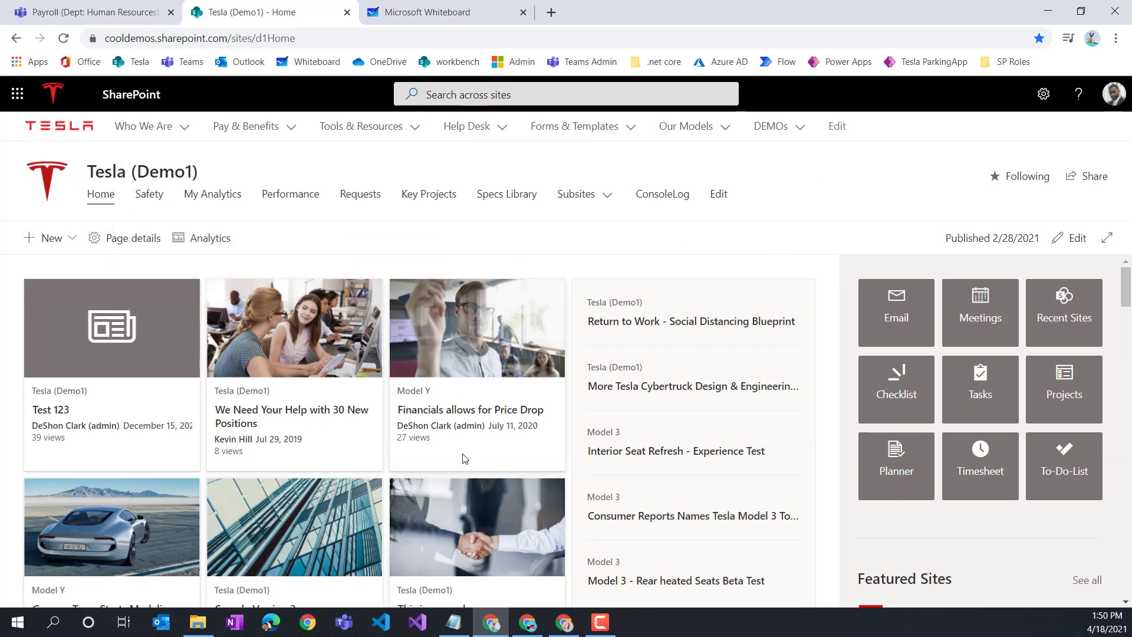
# Look over the Tesla home page's news, weather, featured sites and recent documents
pyautogui.scroll(-6, 702, 470)
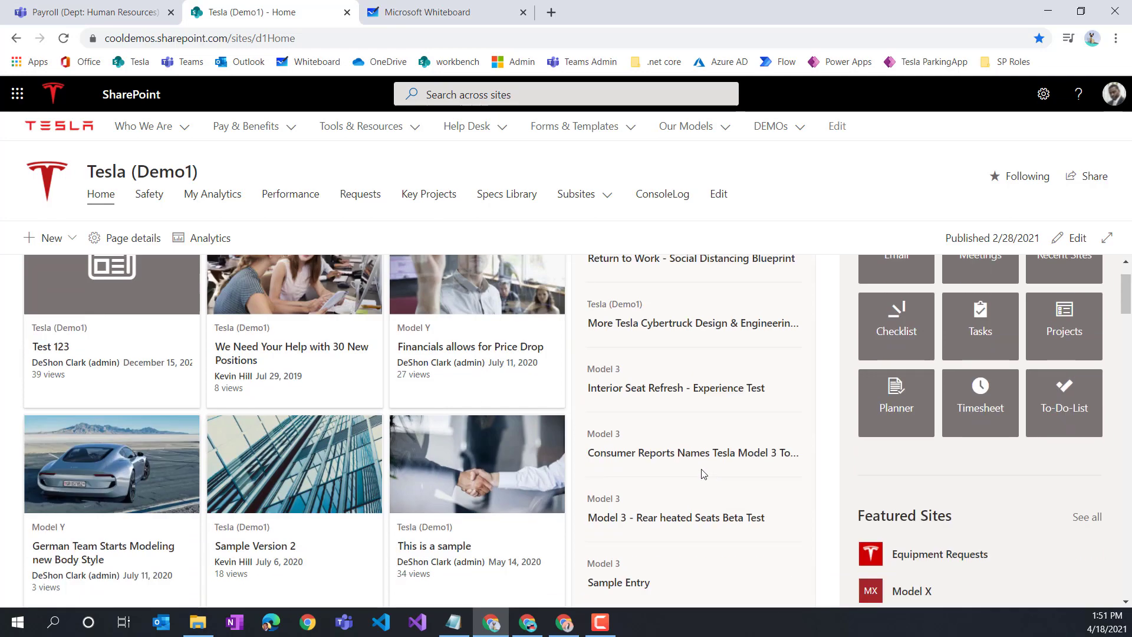
pyautogui.scroll(-7, 700, 462)
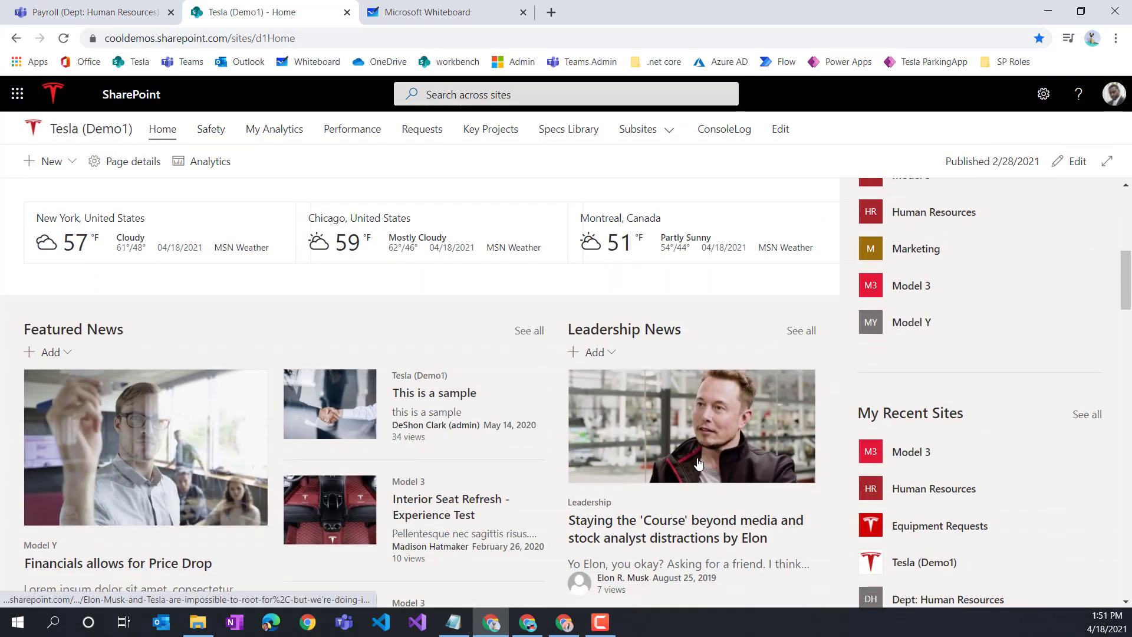
pyautogui.scroll(-4, 700, 462)
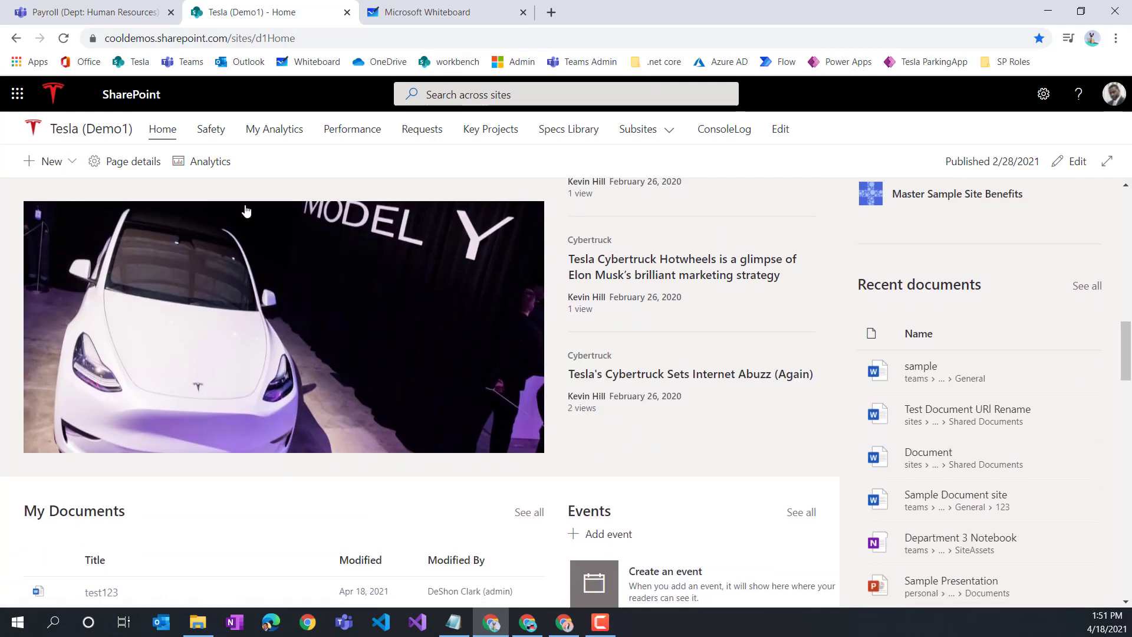
pyautogui.scroll(10, 263, 185)
pyautogui.scroll(-4, 206, 153)
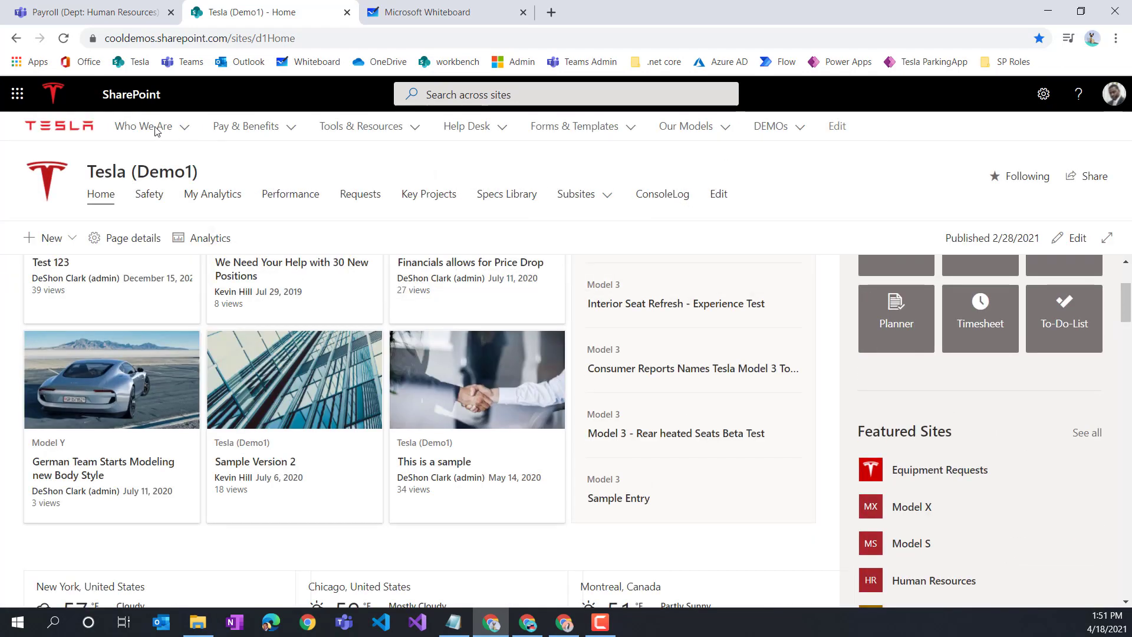
# Reopen the Human Resources site from the global navigation and review its quick links and events section
pyautogui.click(245, 125)
pyautogui.click(245, 174)
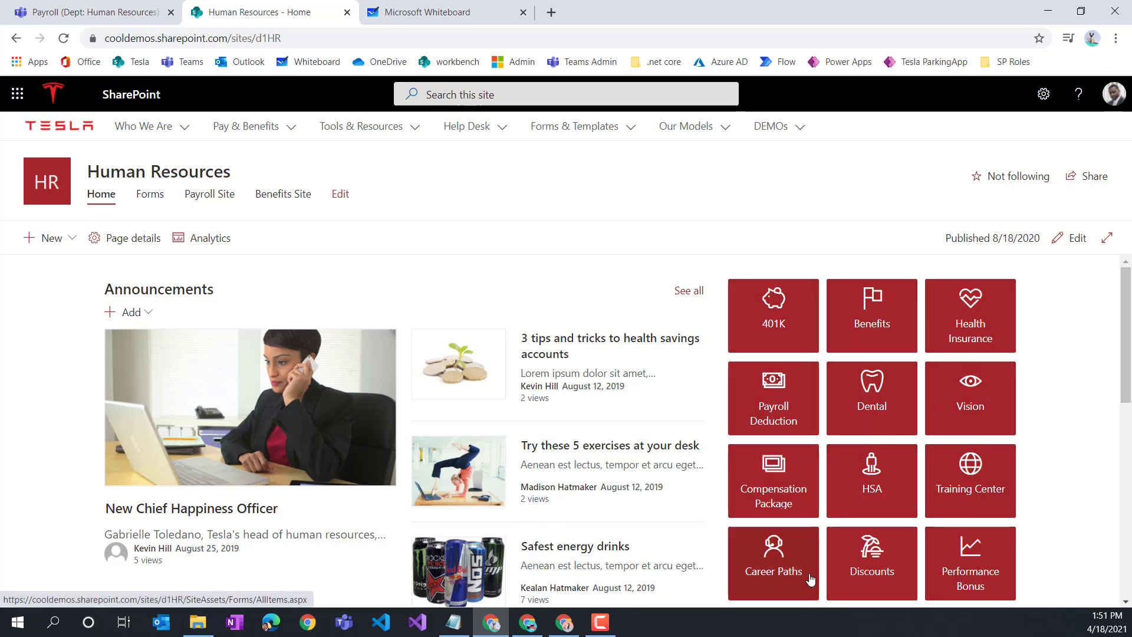
pyautogui.scroll(-1, 812, 546)
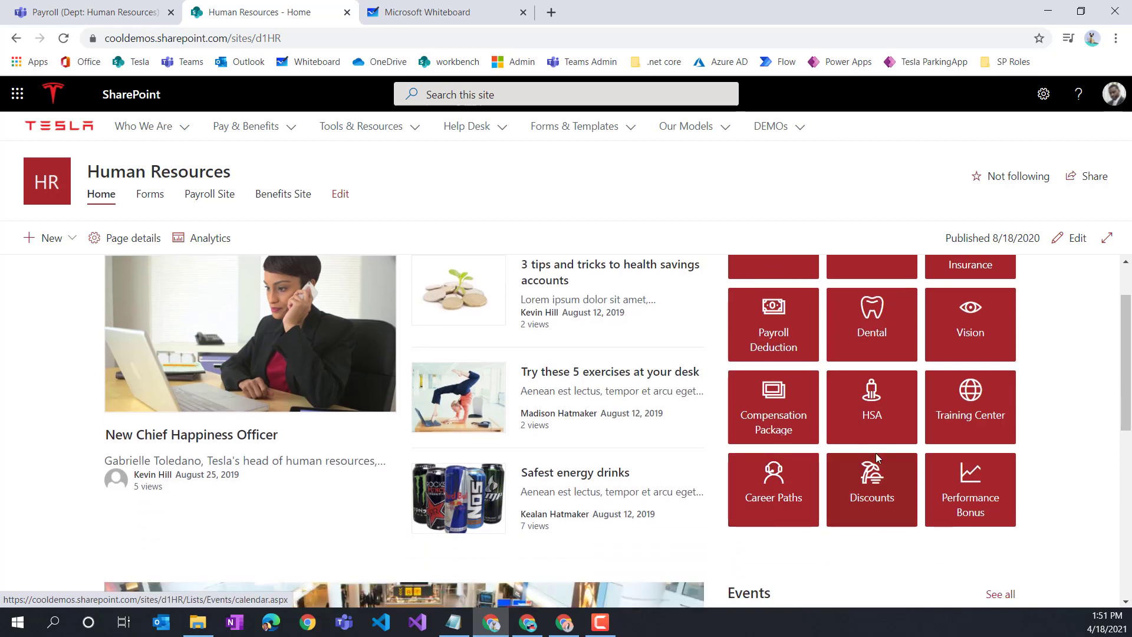
pyautogui.scroll(1, 876, 455)
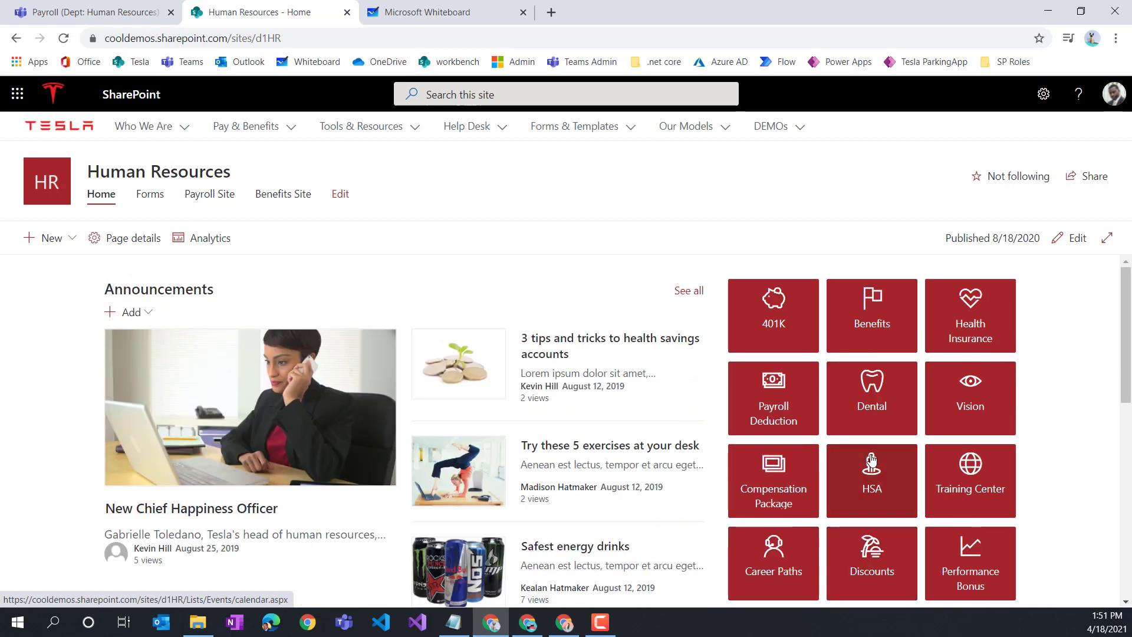
pyautogui.scroll(-5, 827, 470)
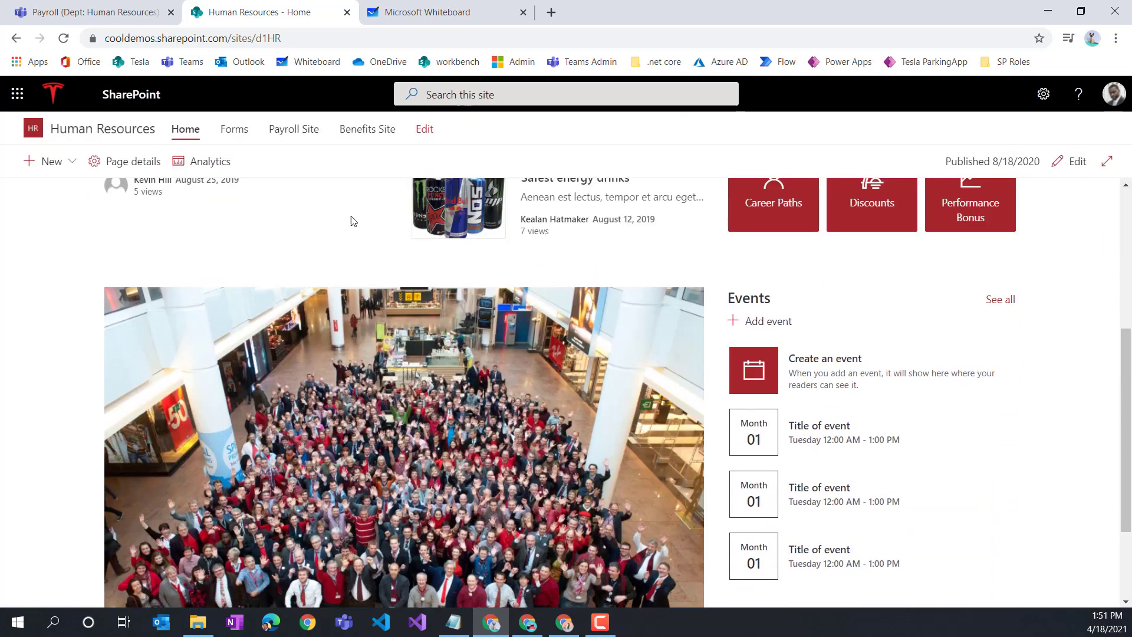
# Open the Human Resources site's Forms page and view its lists of policies, templates and procedures
pyautogui.scroll(3, 234, 262)
pyautogui.click(149, 195)
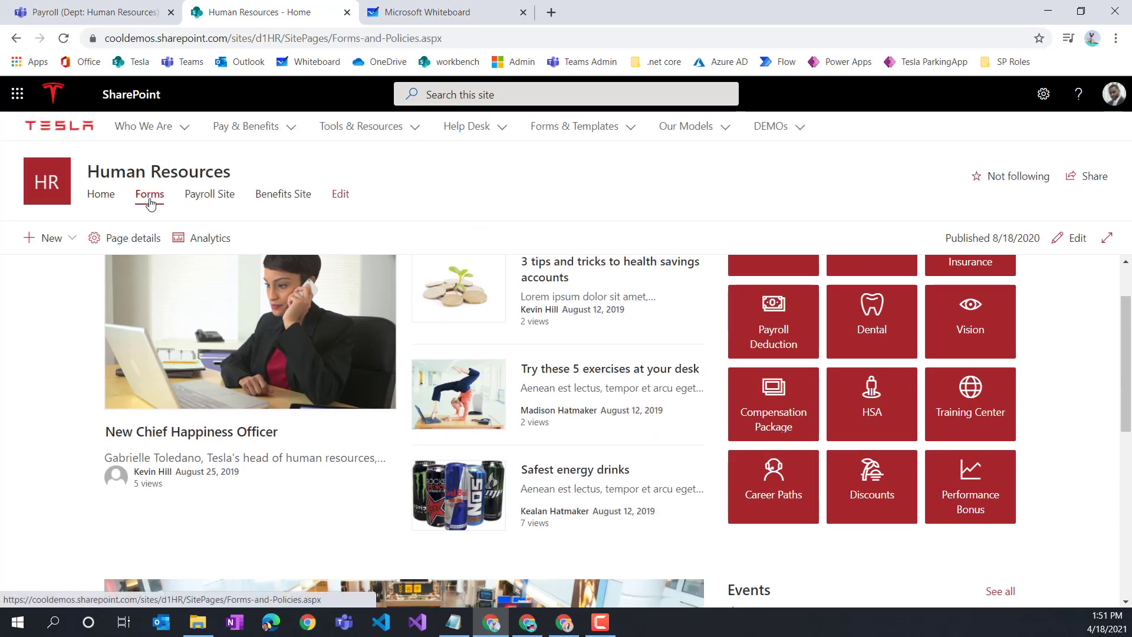
pyautogui.scroll(-4, 312, 364)
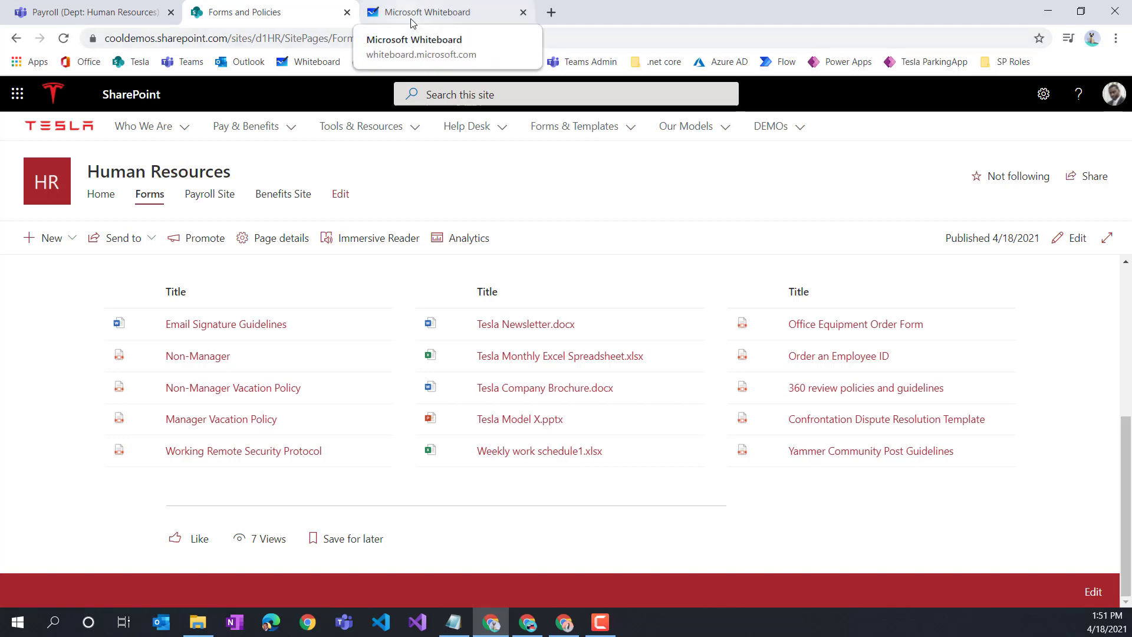
# Switch to Teams and review the posts and files of the Dept: Human Resources team's General channel
pyautogui.click(94, 12)
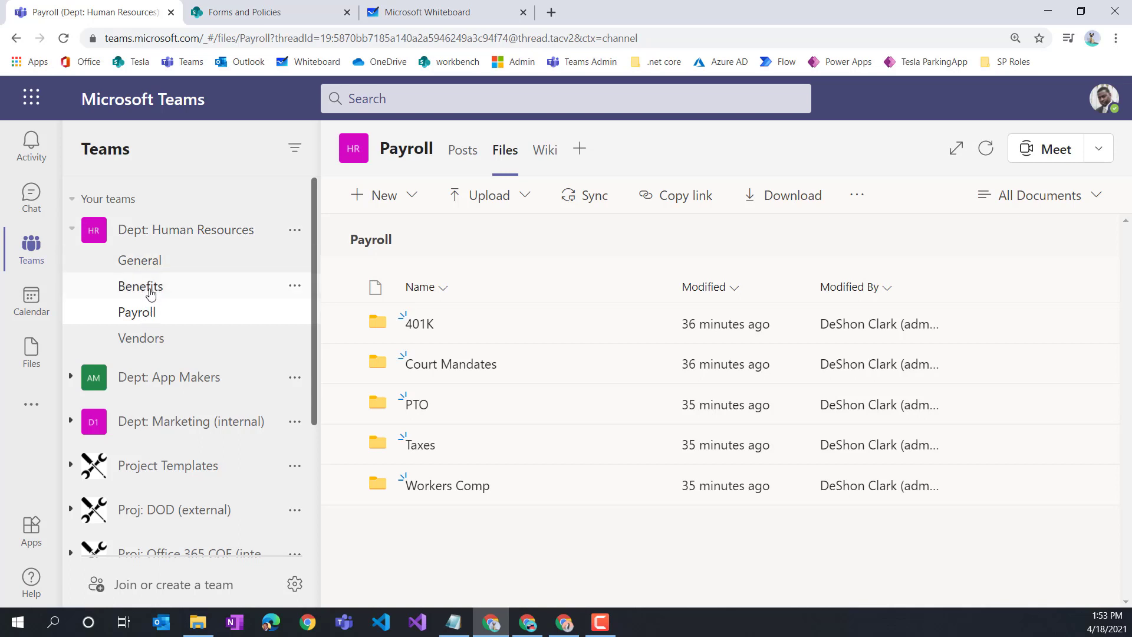
pyautogui.click(147, 268)
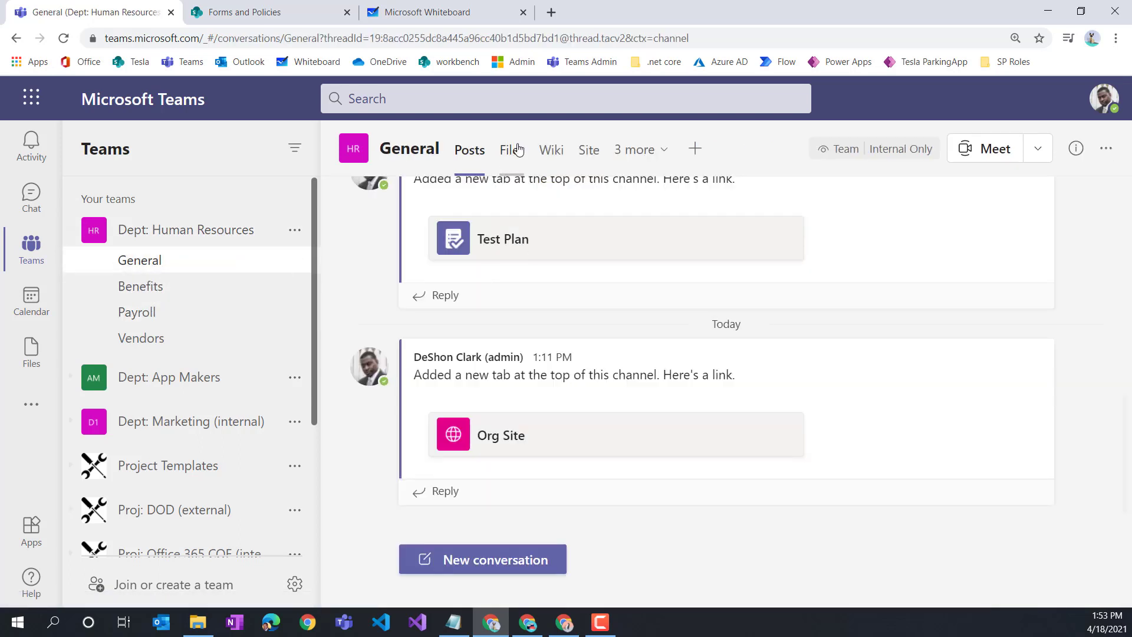
pyautogui.click(511, 153)
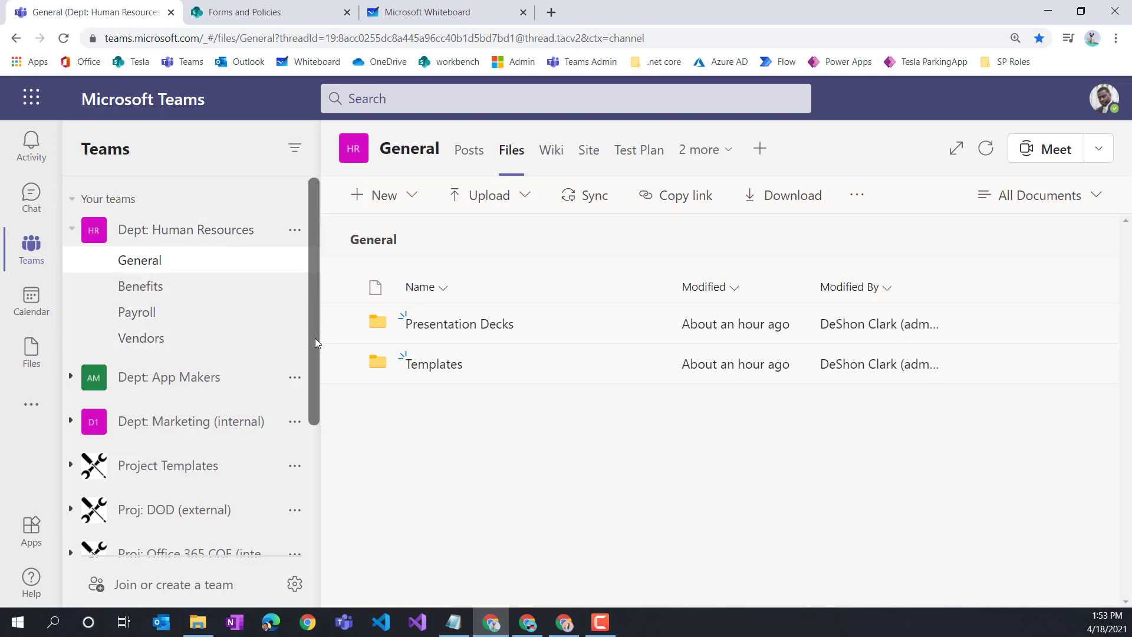
pyautogui.click(468, 155)
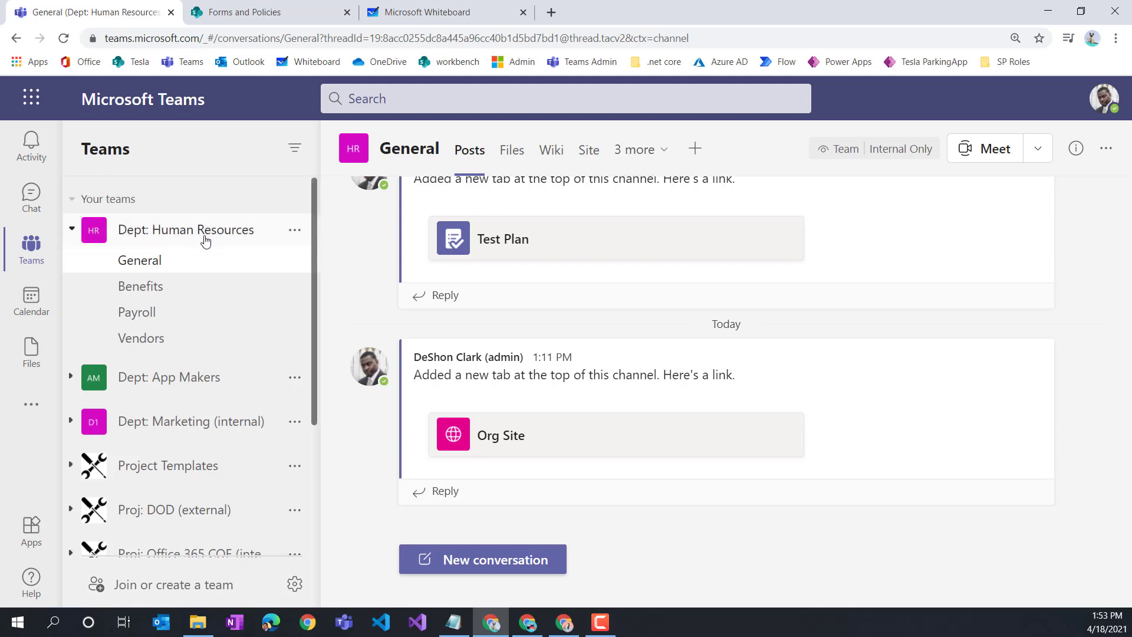
pyautogui.click(144, 289)
pyautogui.click(147, 273)
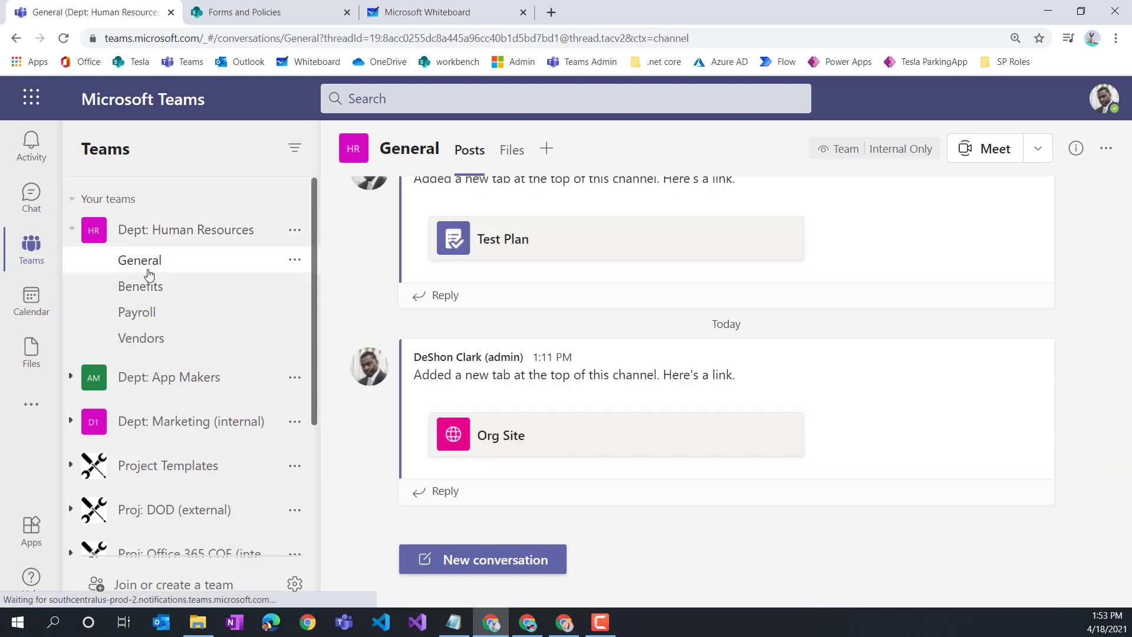
pyautogui.click(513, 152)
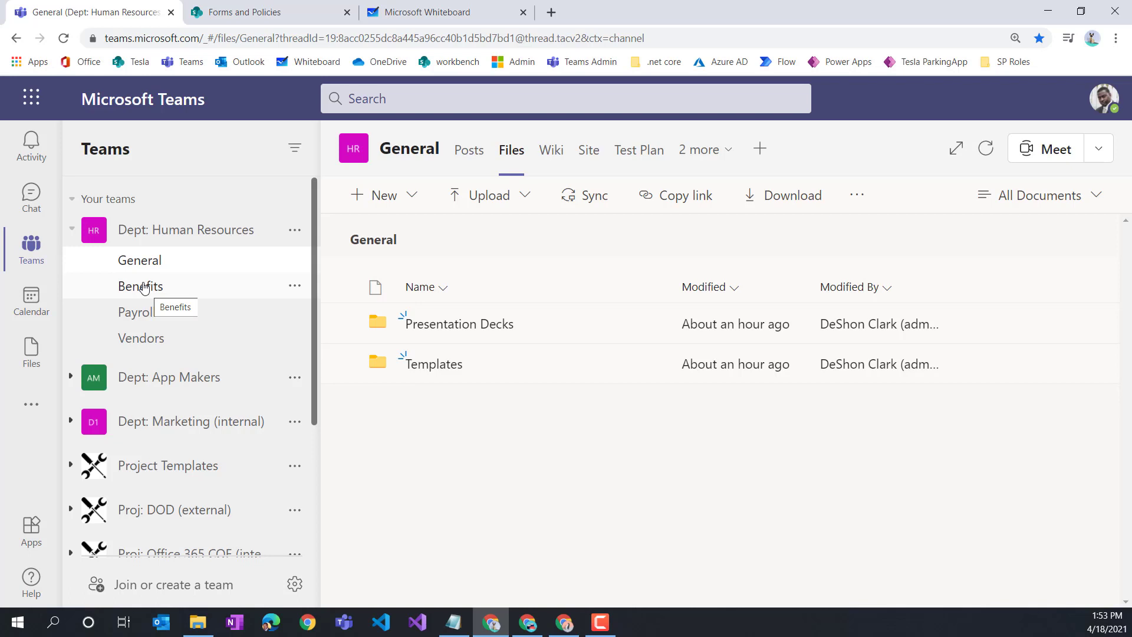
# Review the file folders of the Human Resources team's Benefits and Payroll channels
pyautogui.click(148, 293)
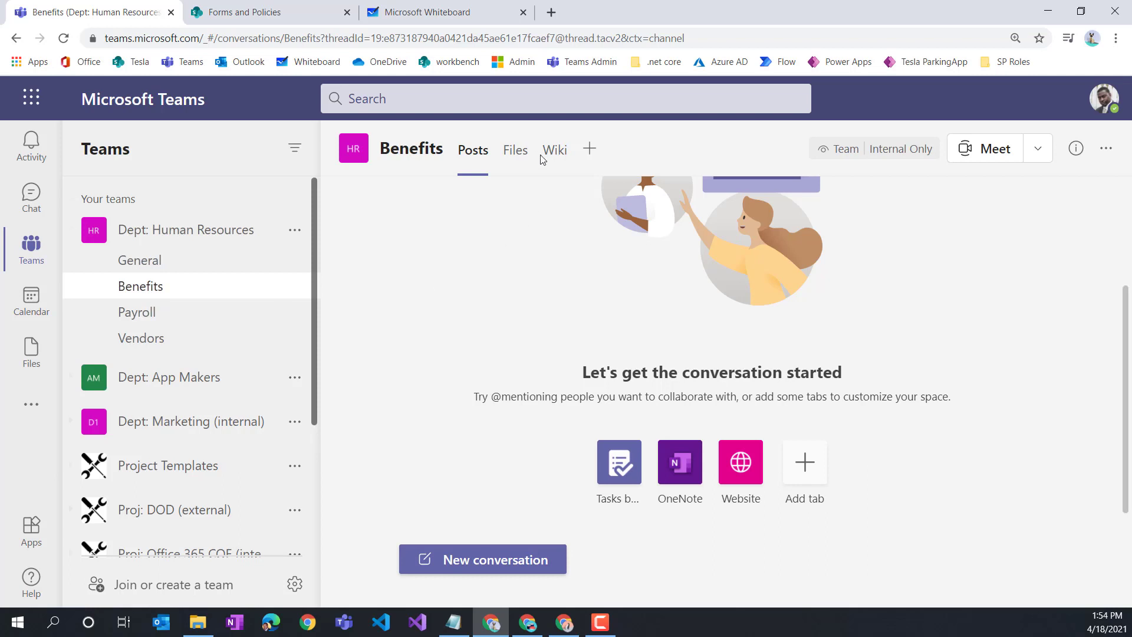
pyautogui.click(518, 155)
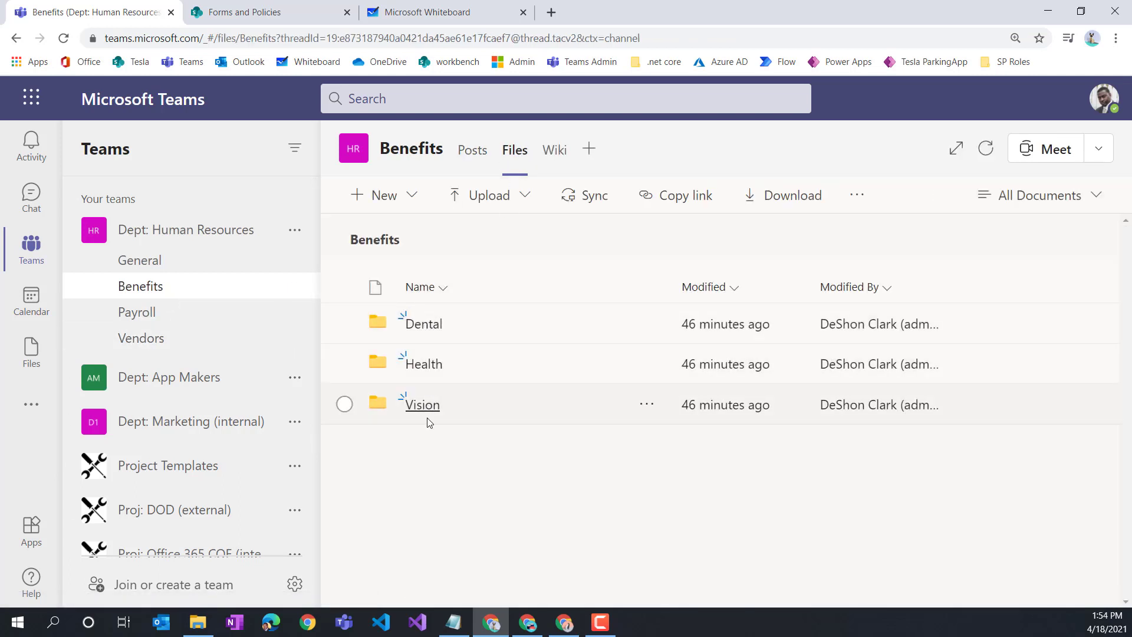
pyautogui.click(145, 319)
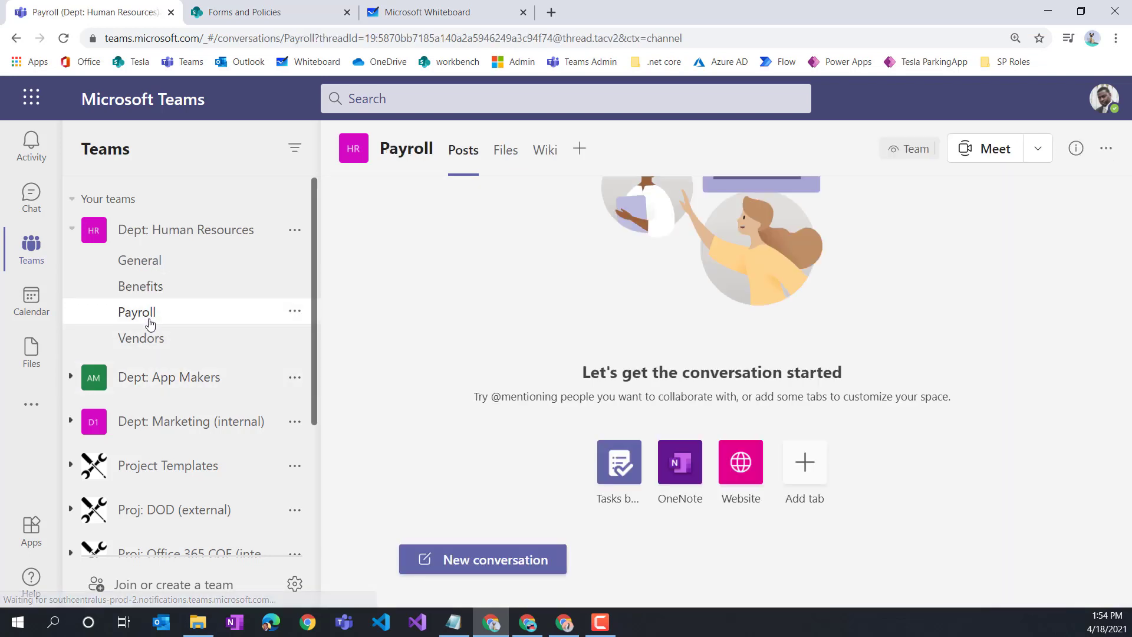
pyautogui.click(505, 154)
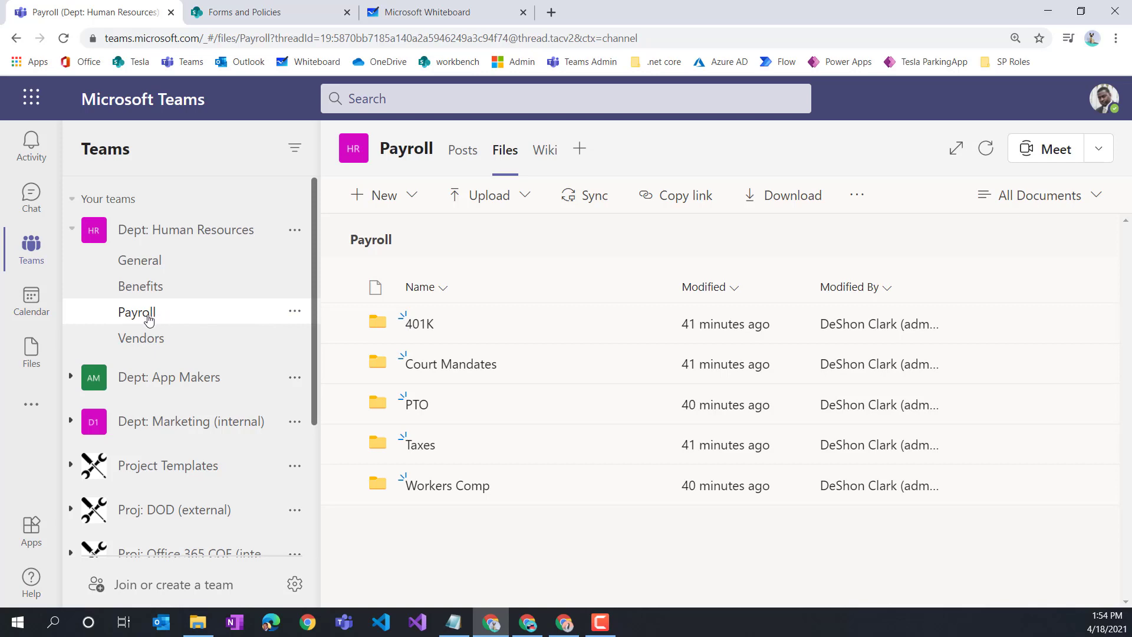
# Preview the Private privacy option for a new channel in the Dept: Human Resources team, and cancel without adding the channel
pyautogui.click(295, 230)
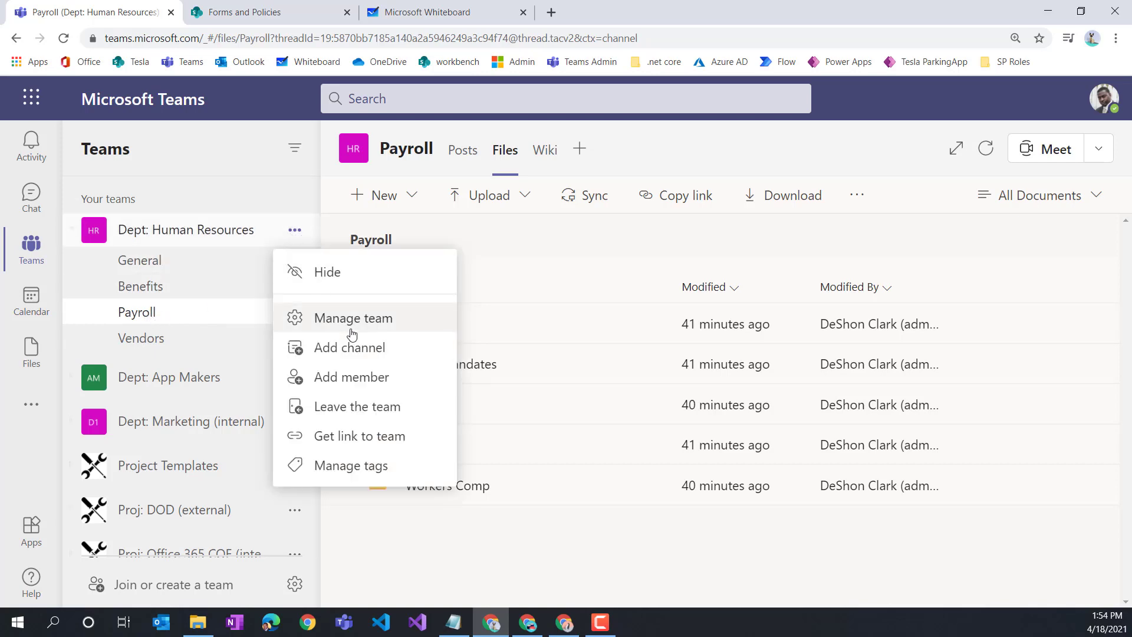
pyautogui.click(348, 349)
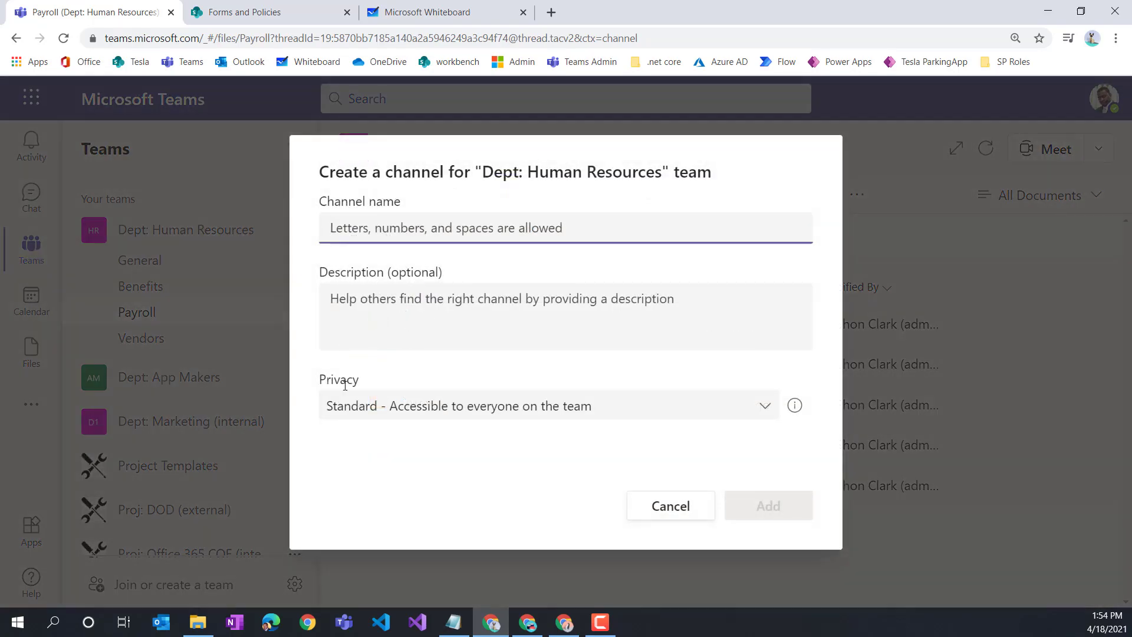
pyautogui.click(345, 415)
pyautogui.click(357, 502)
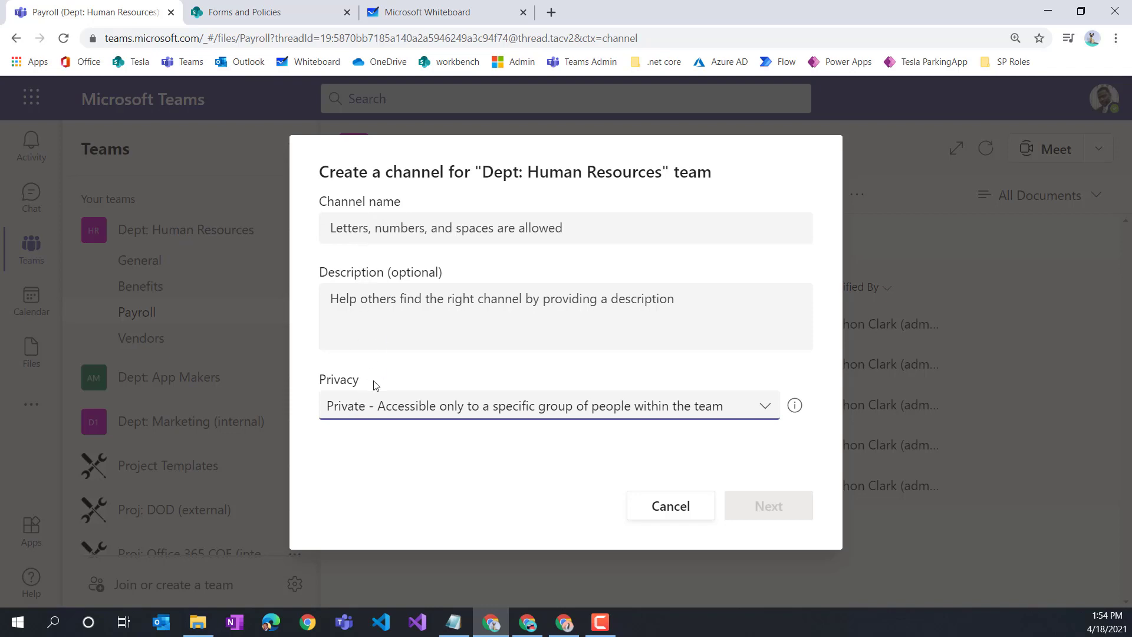
pyautogui.click(688, 508)
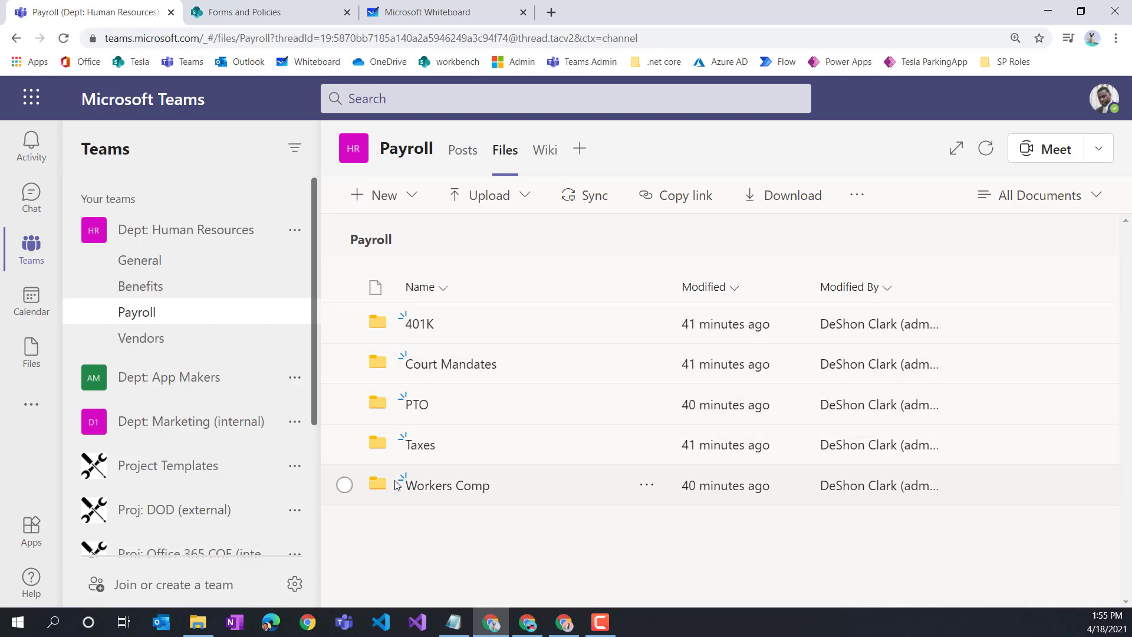
# Open the Payroll channel's files in SharePoint and check which browser profile is in use
pyautogui.click(858, 195)
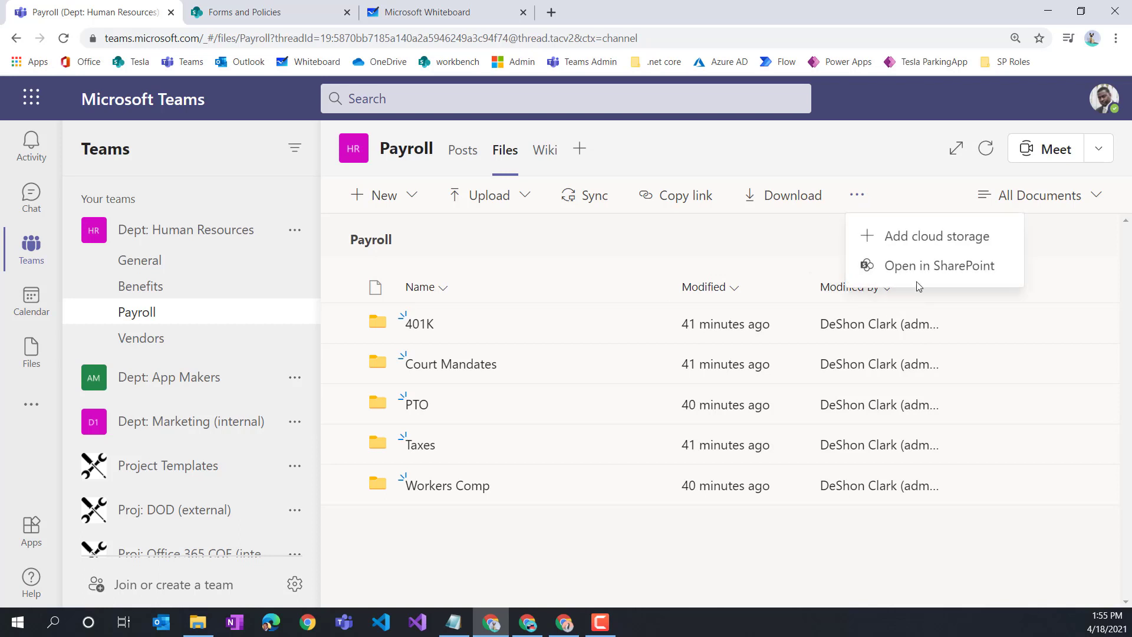
pyautogui.click(942, 265)
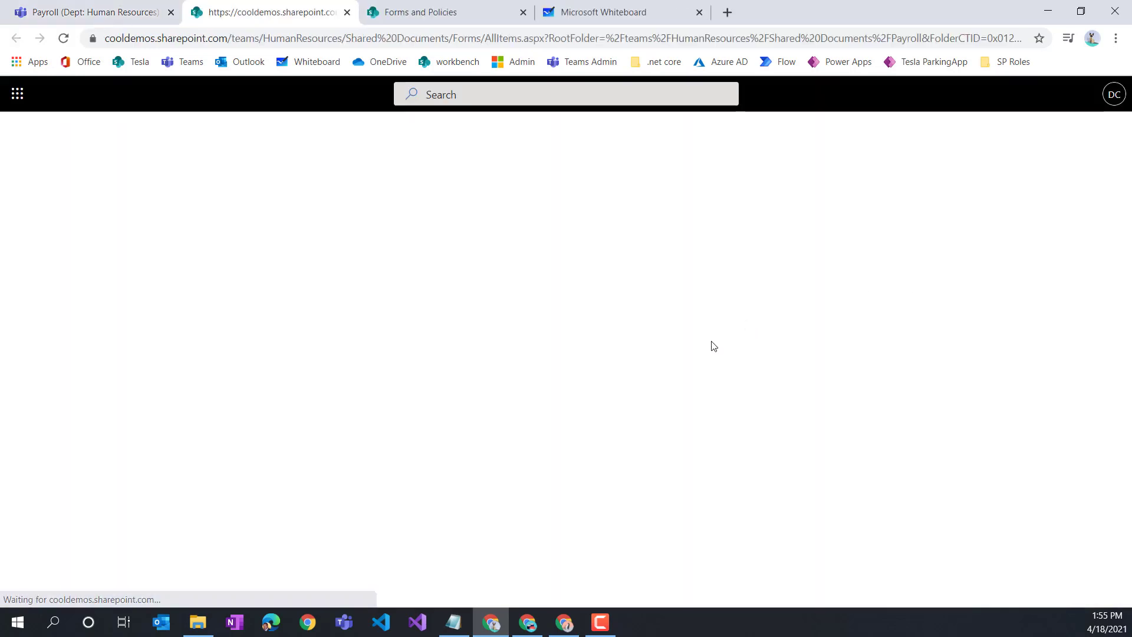
pyautogui.click(1094, 42)
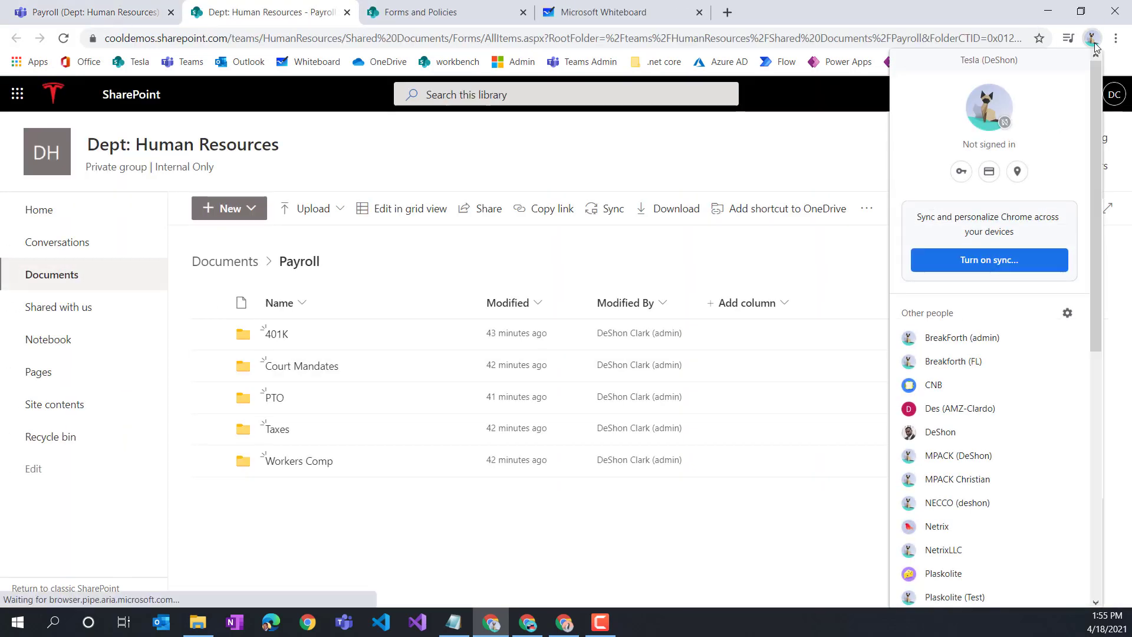
# Switch to the second Chrome profile's Teams window, check its profile, and open the Payroll channel's files in SharePoint
pyautogui.click(538, 628)
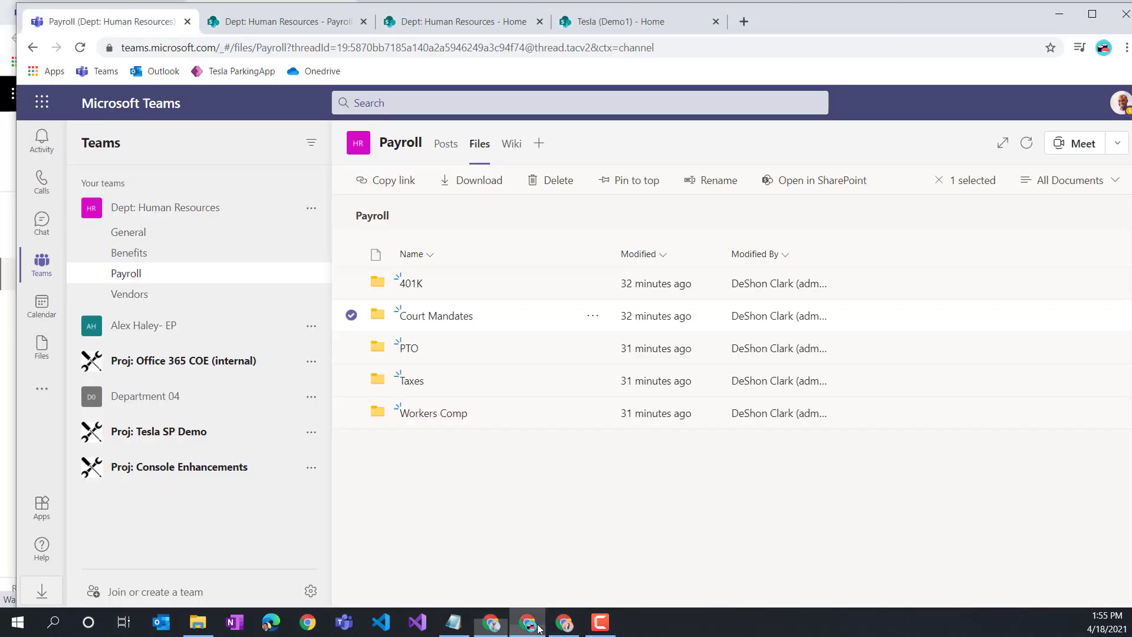
pyautogui.click(1103, 48)
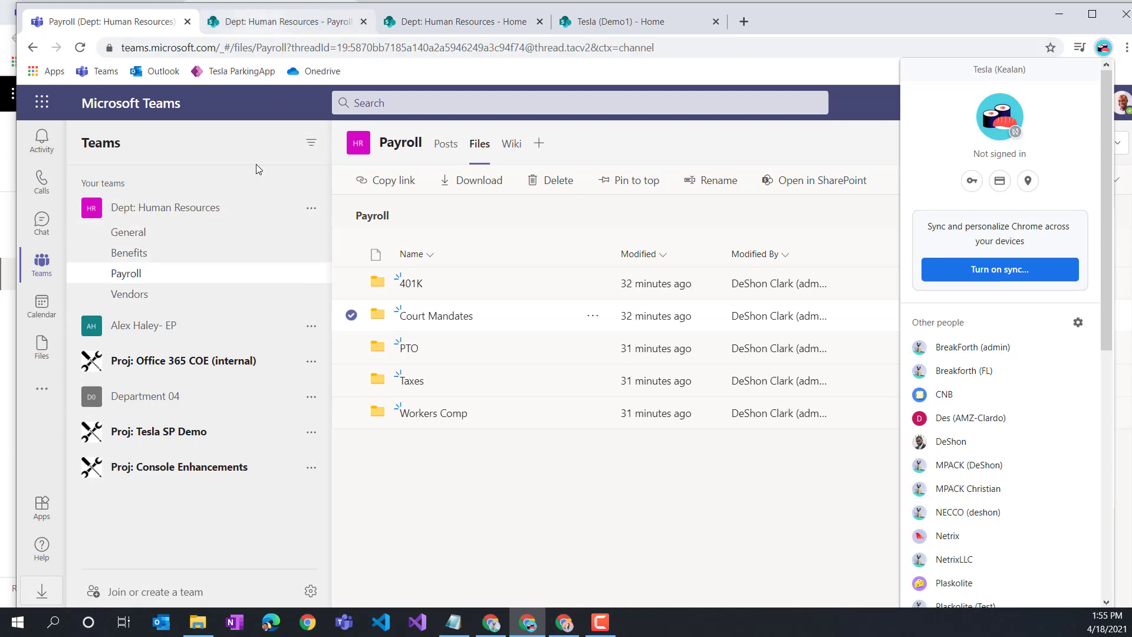
pyautogui.click(217, 273)
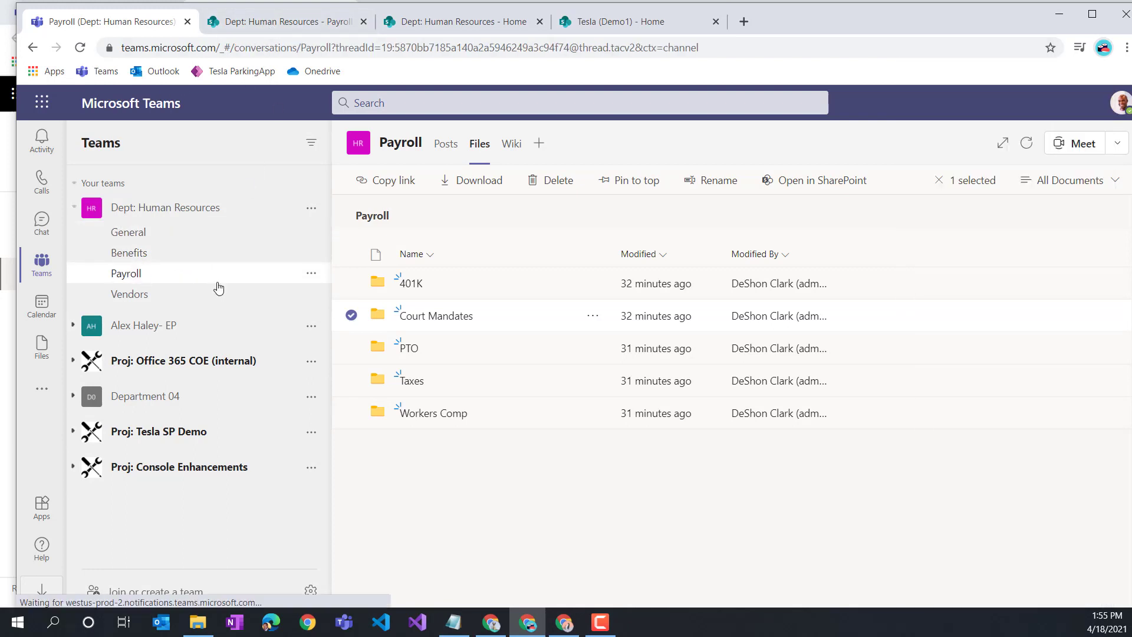
pyautogui.click(477, 144)
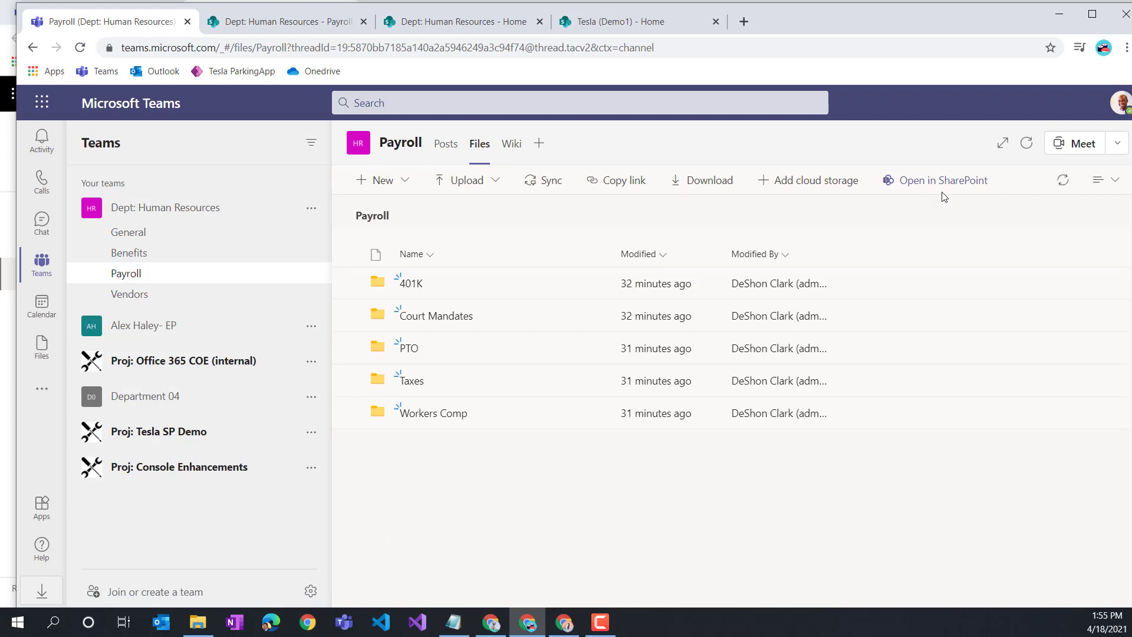
pyautogui.click(941, 189)
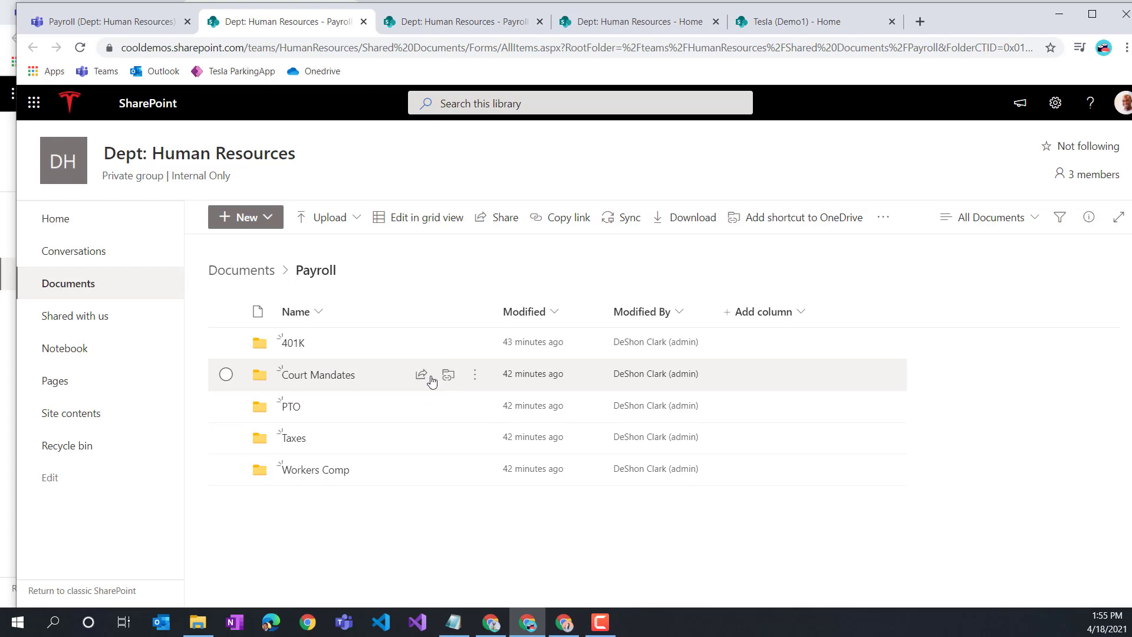
# Stop sharing the Court Mandates folder with the Dept_ Human Resources Members and Visitors groups
pyautogui.click(475, 379)
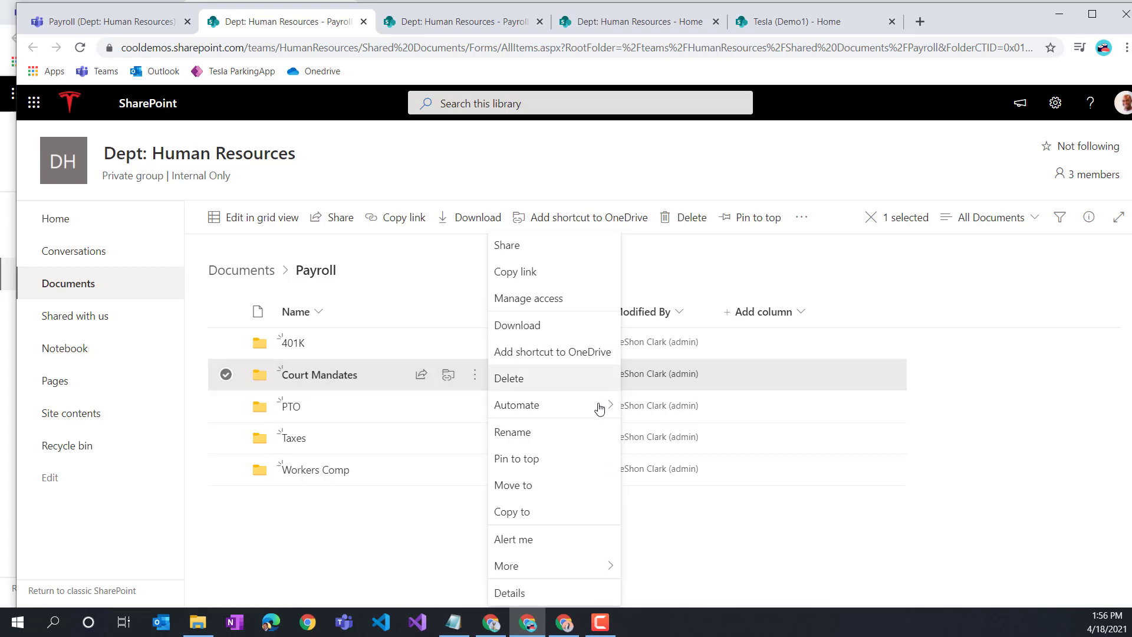
pyautogui.click(549, 300)
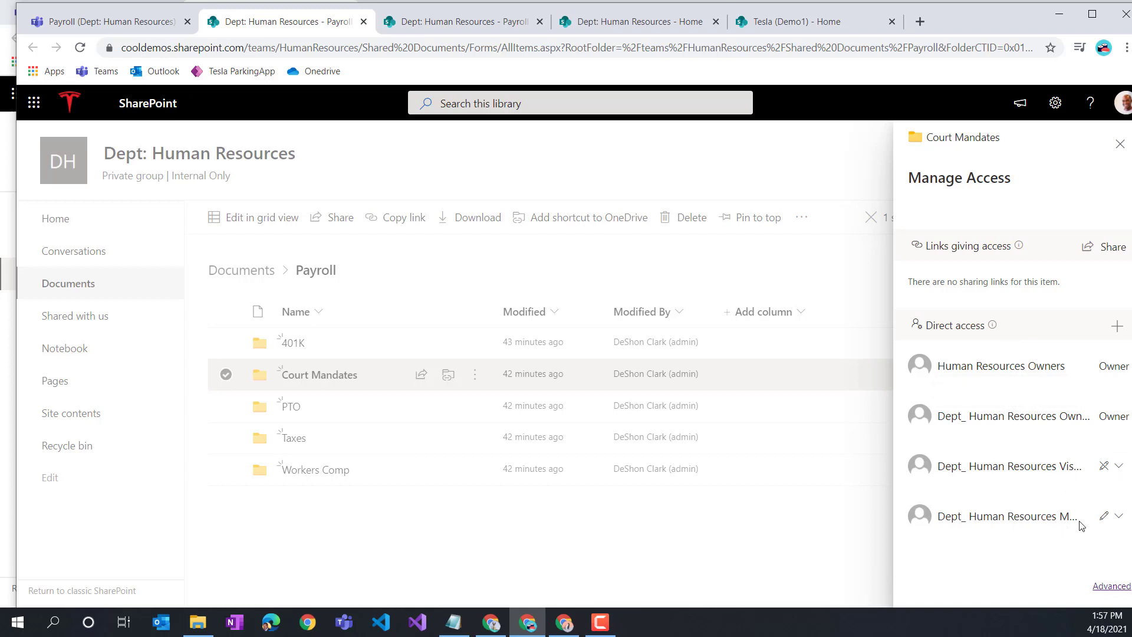
pyautogui.click(1119, 517)
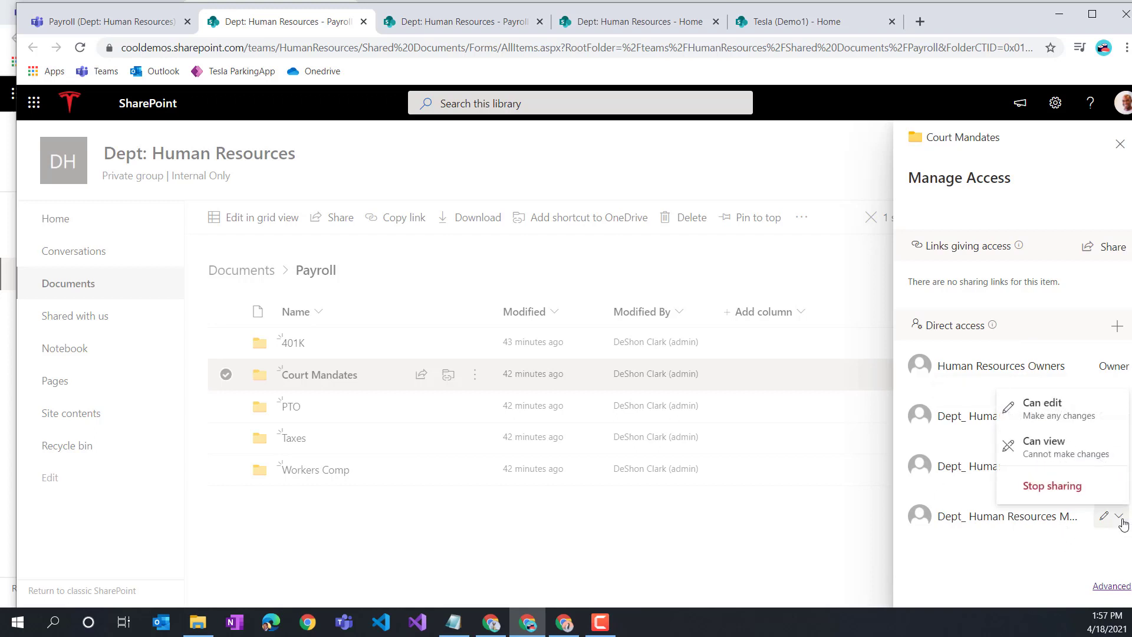
pyautogui.click(1072, 489)
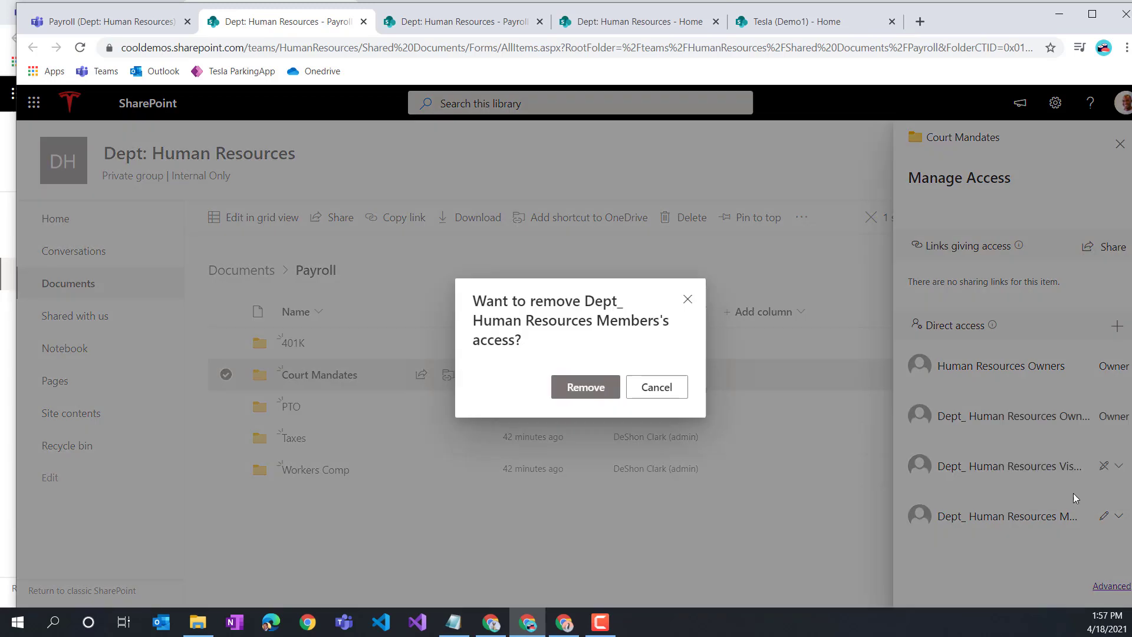
pyautogui.click(588, 388)
pyautogui.click(1119, 467)
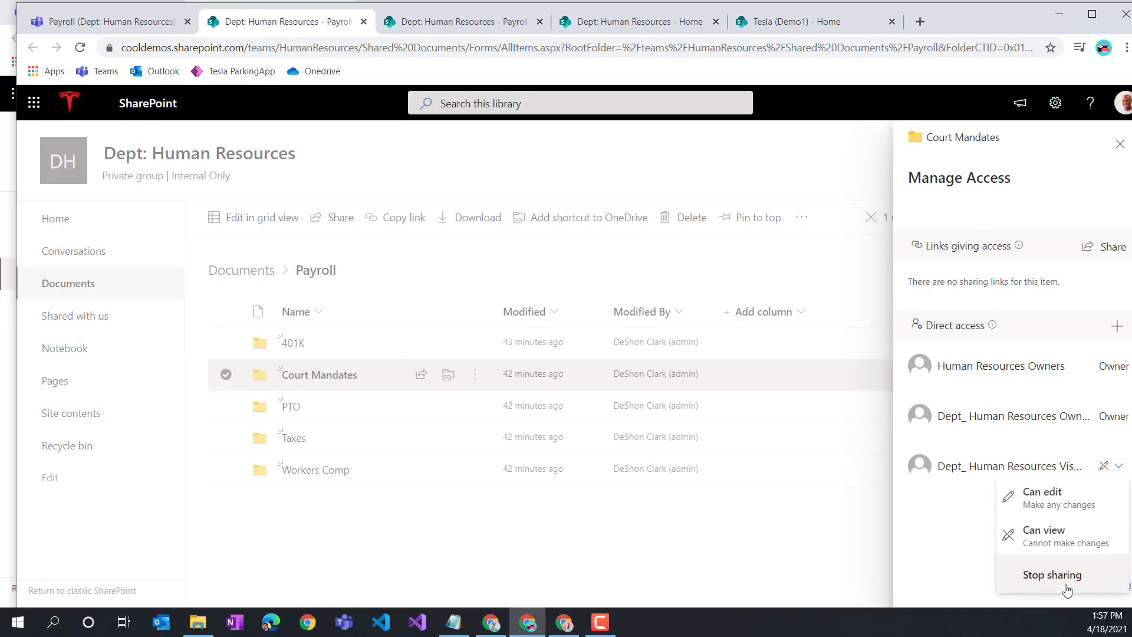
pyautogui.click(1066, 587)
pyautogui.click(586, 389)
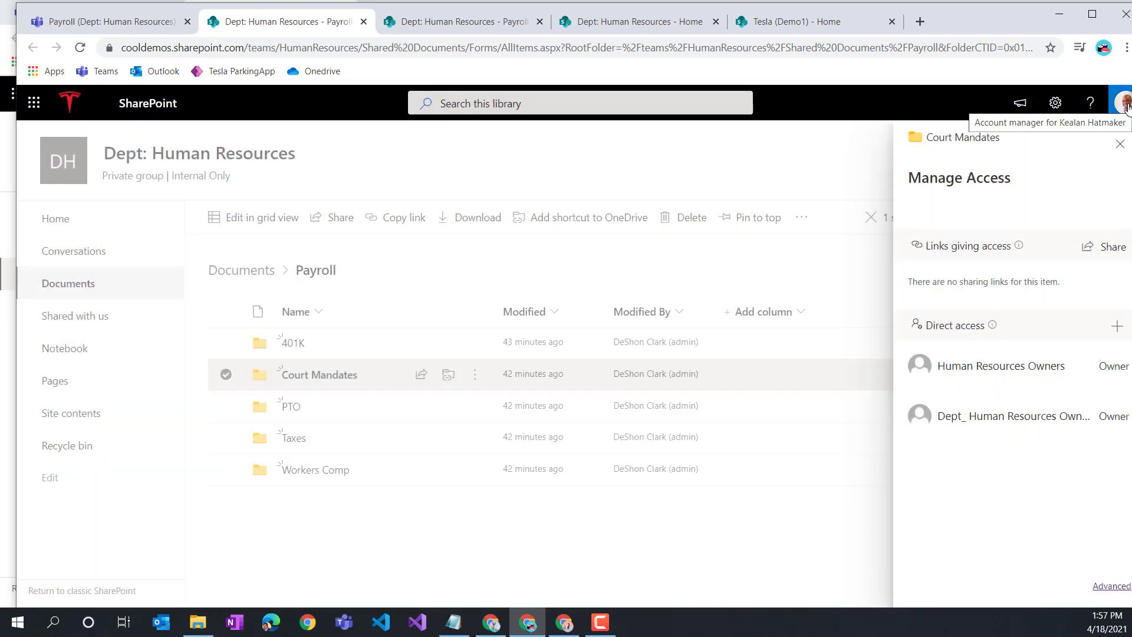
# Grant the admin account direct edit access to the Court Mandates folder, with people notification turned off
pyautogui.click(1116, 326)
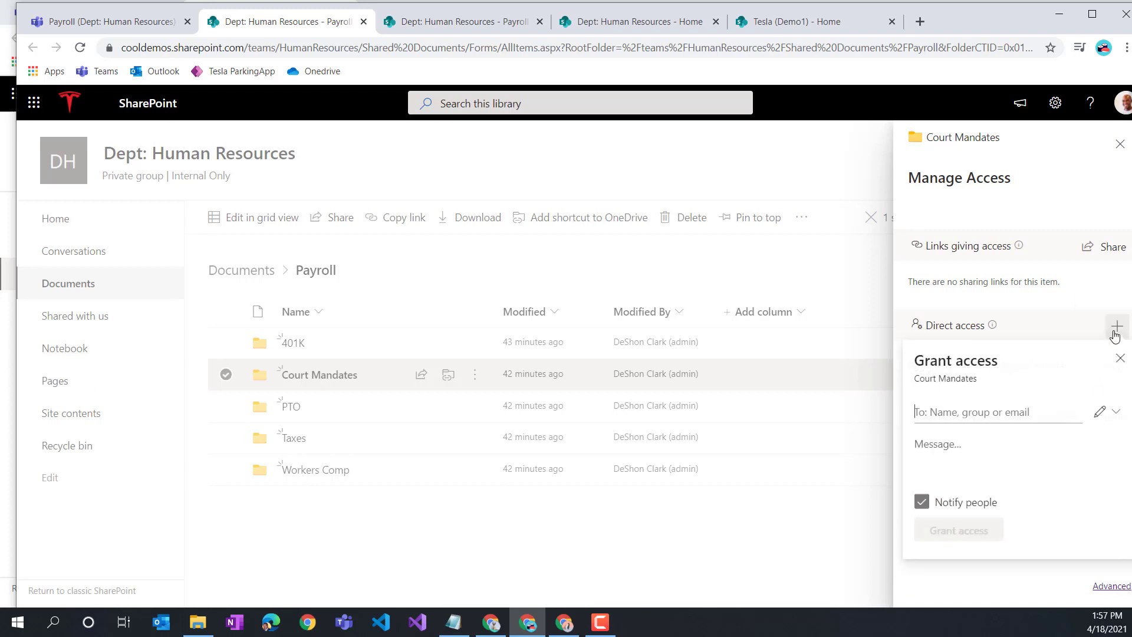
pyautogui.write('deshon')
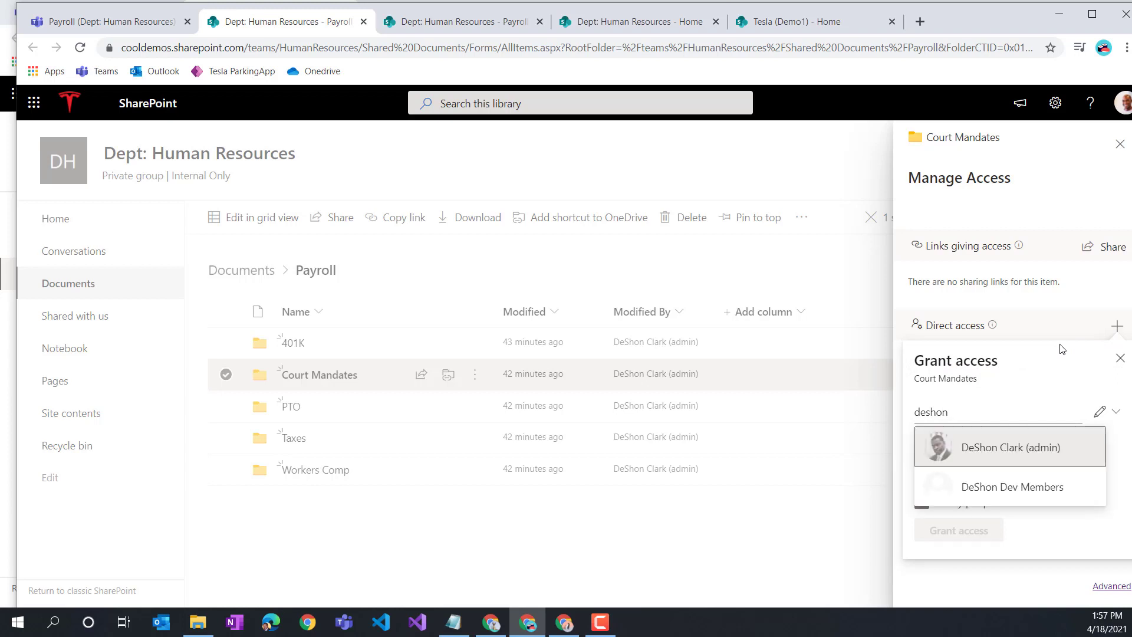
pyautogui.click(966, 457)
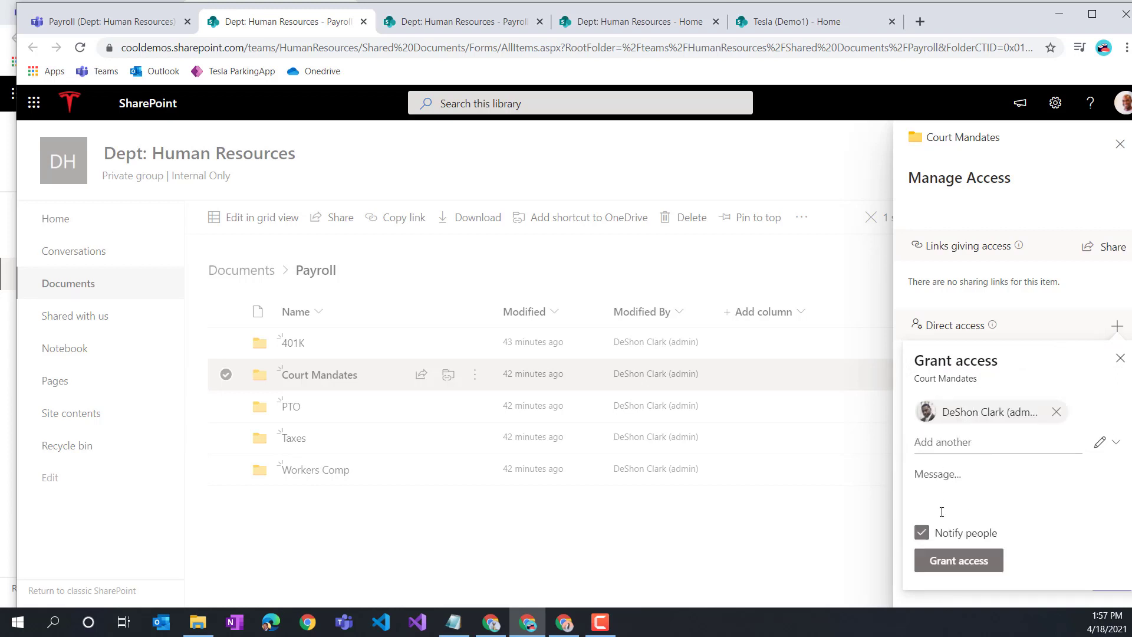
pyautogui.click(923, 534)
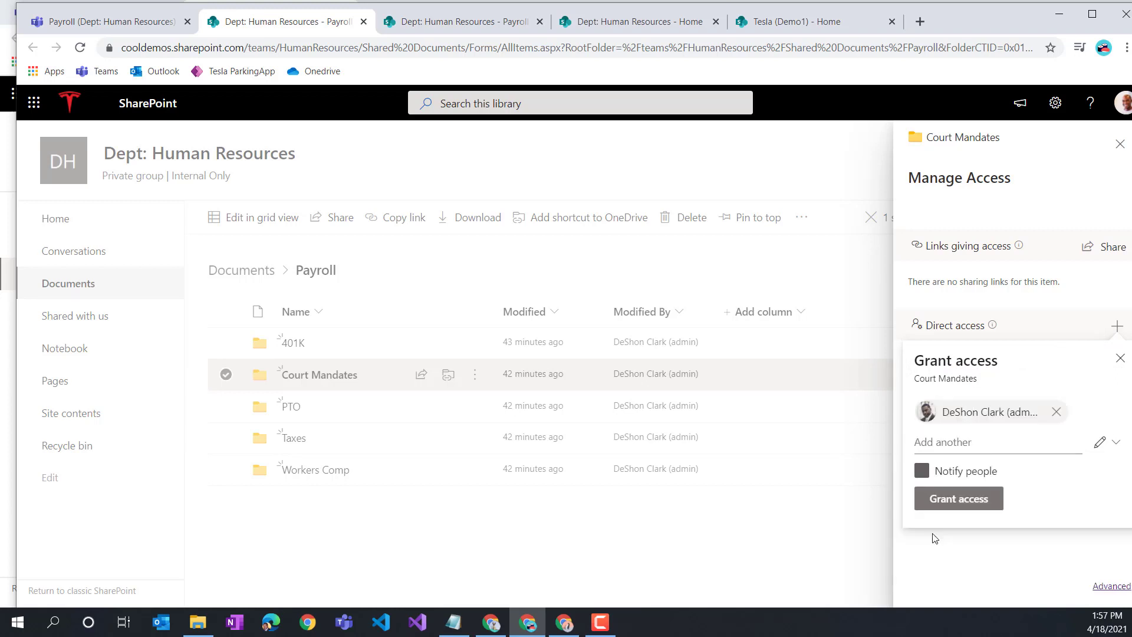
pyautogui.click(1115, 449)
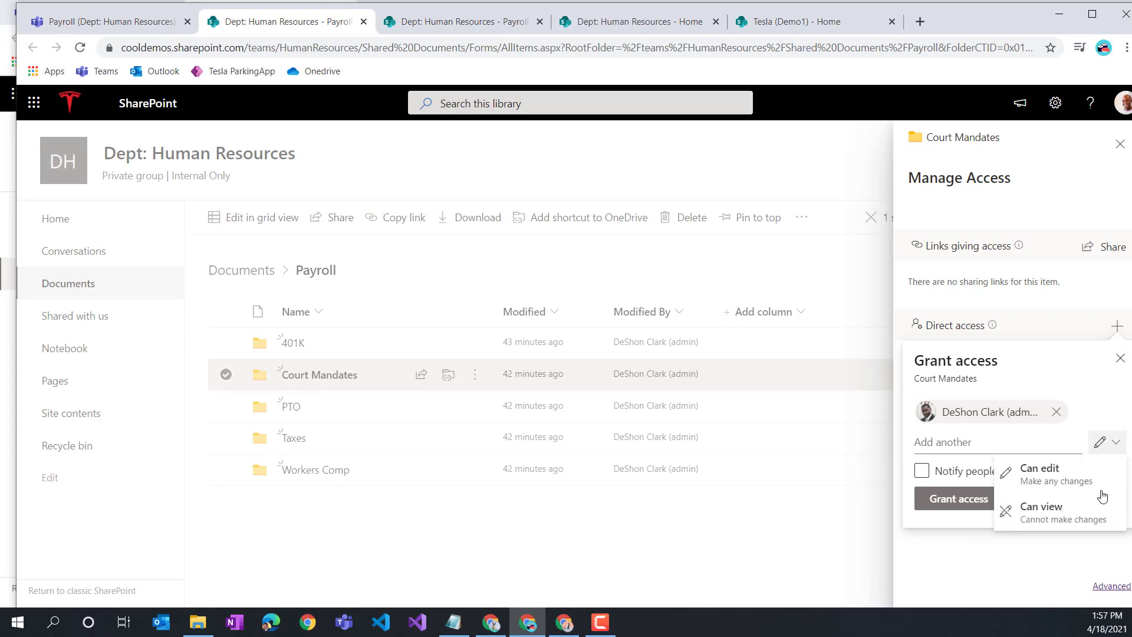
pyautogui.click(1067, 511)
pyautogui.click(1108, 443)
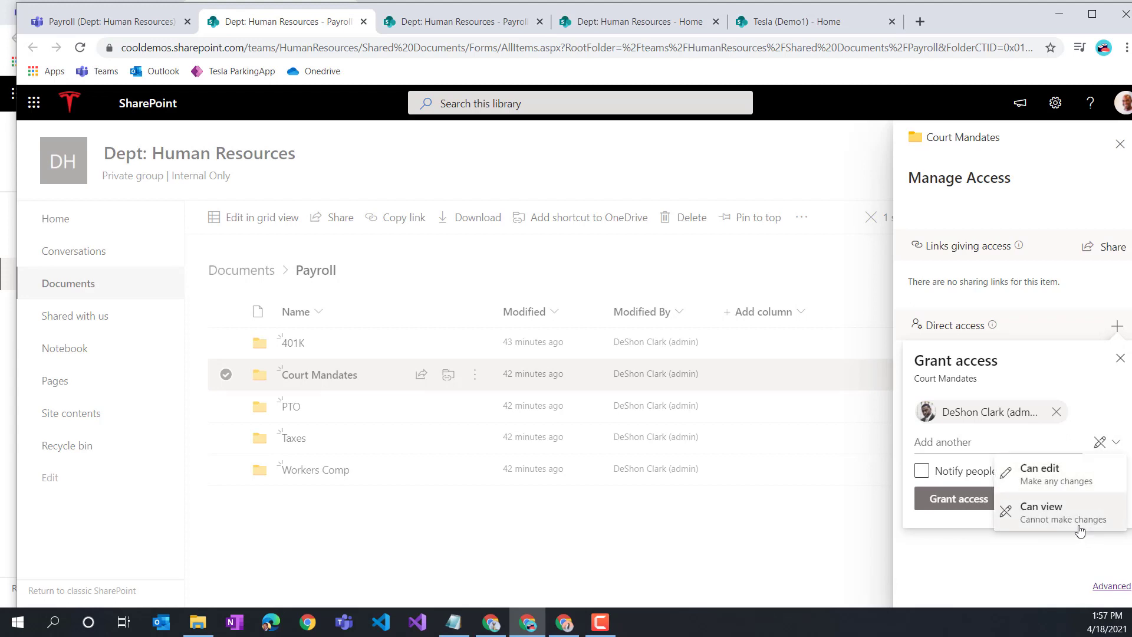
pyautogui.click(1059, 473)
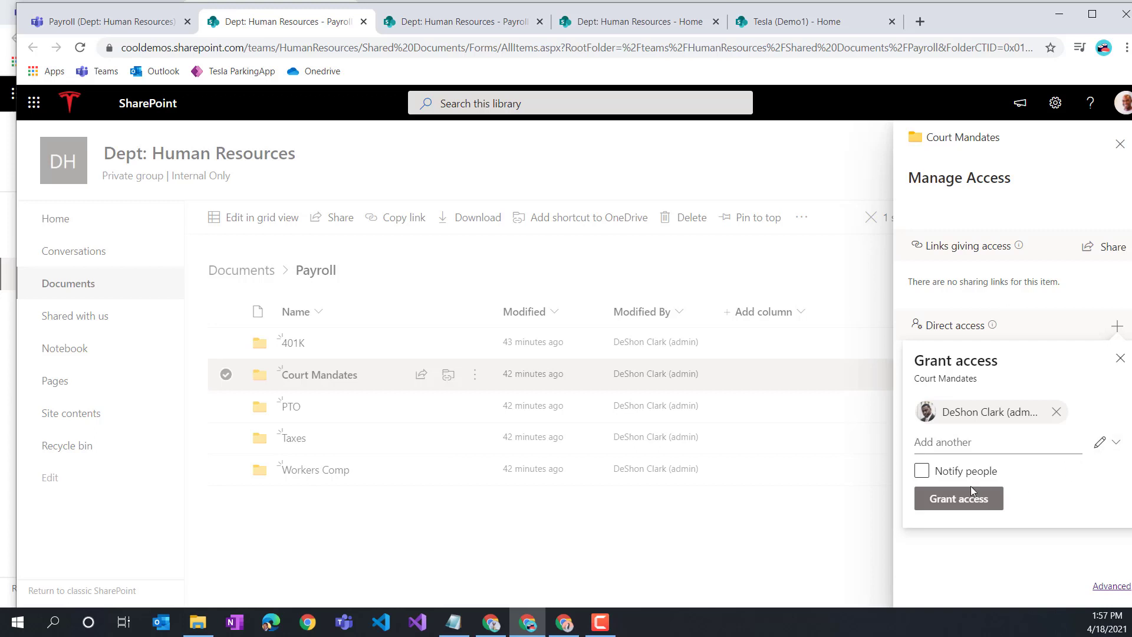
pyautogui.click(961, 499)
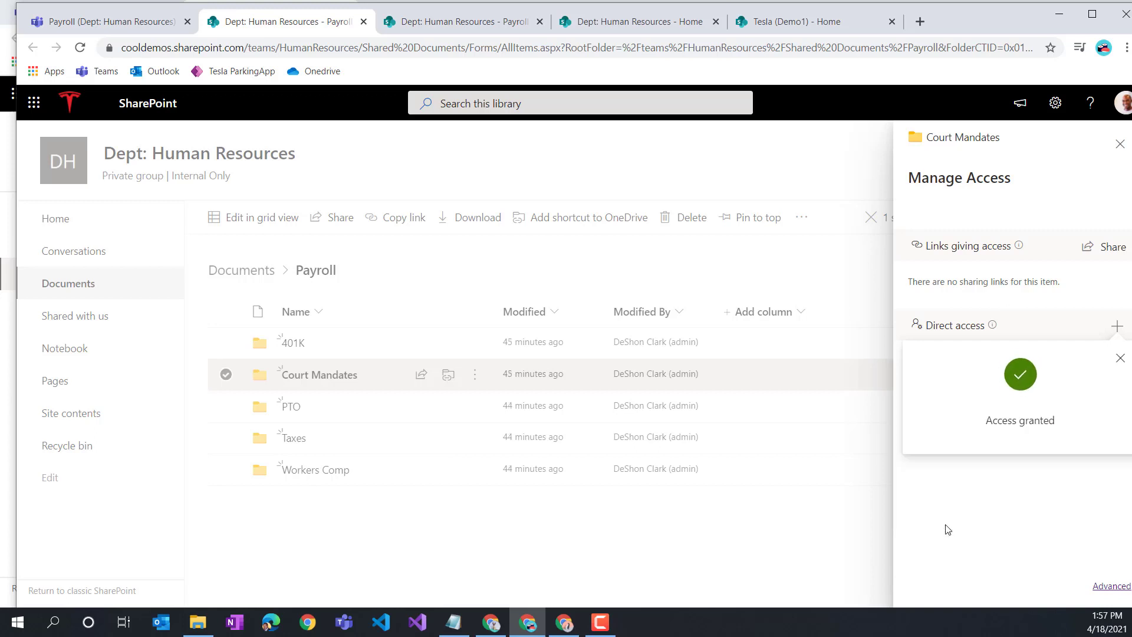
# Switch to the admin's Tesla browser profile and open the Payroll channel's files in Teams
pyautogui.click(1103, 47)
pyautogui.scroll(-2, 1016, 485)
pyautogui.scroll(-5, 1017, 485)
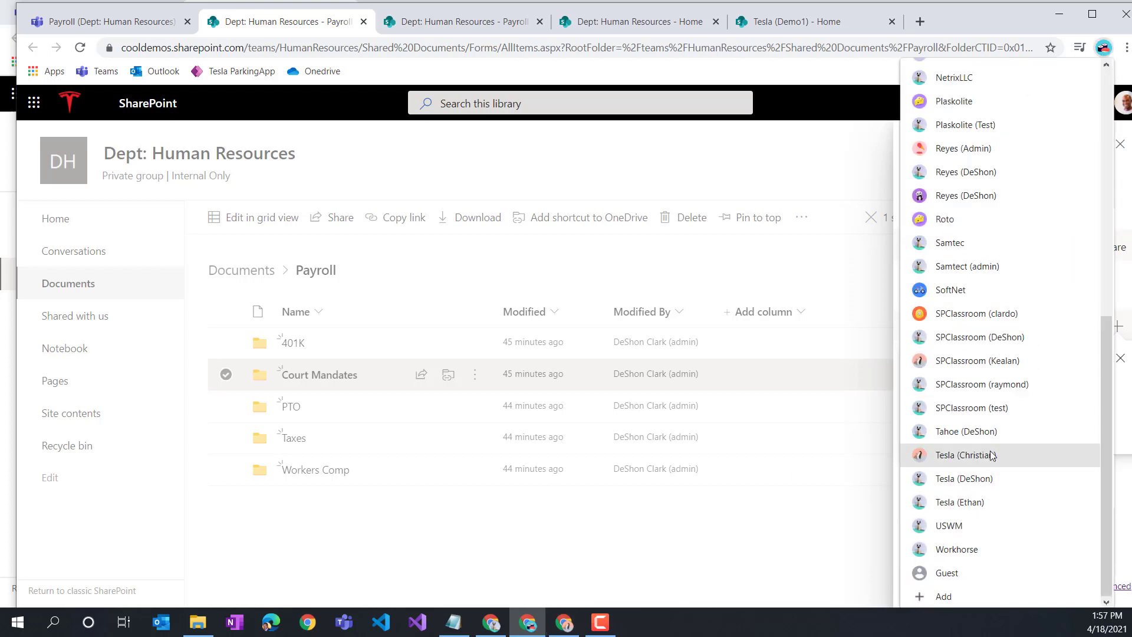
pyautogui.click(985, 478)
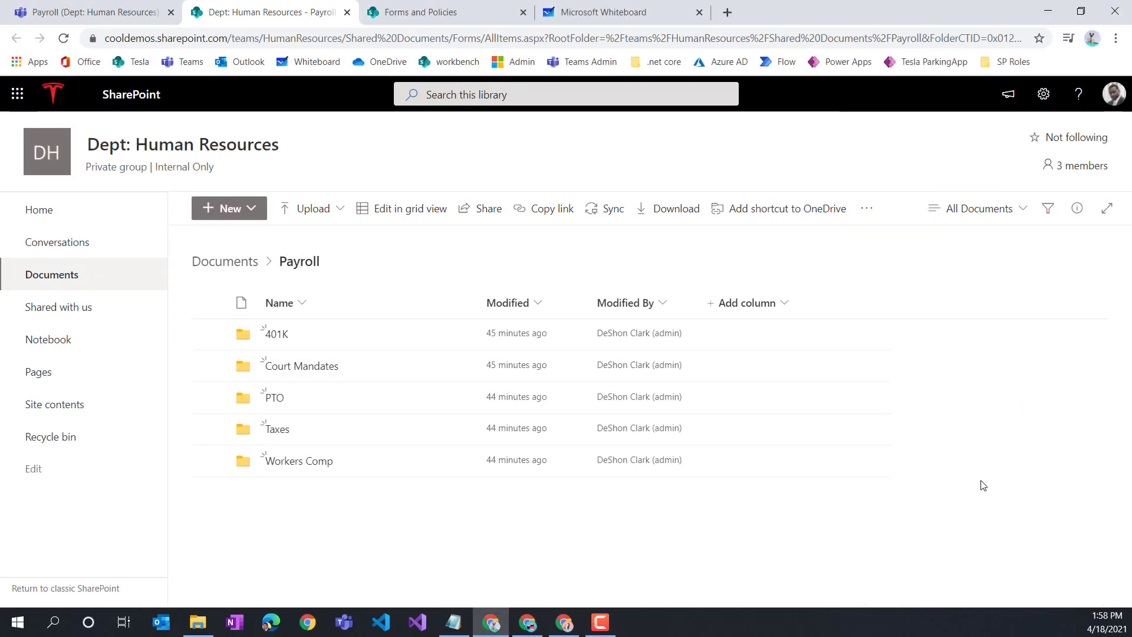
pyautogui.click(89, 11)
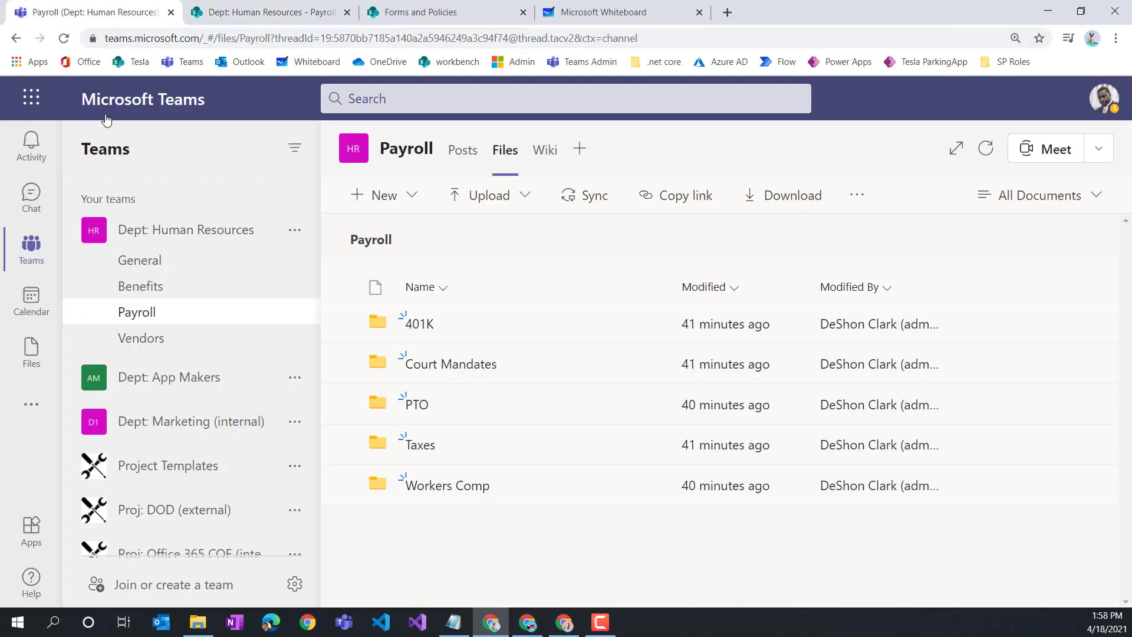
pyautogui.click(137, 313)
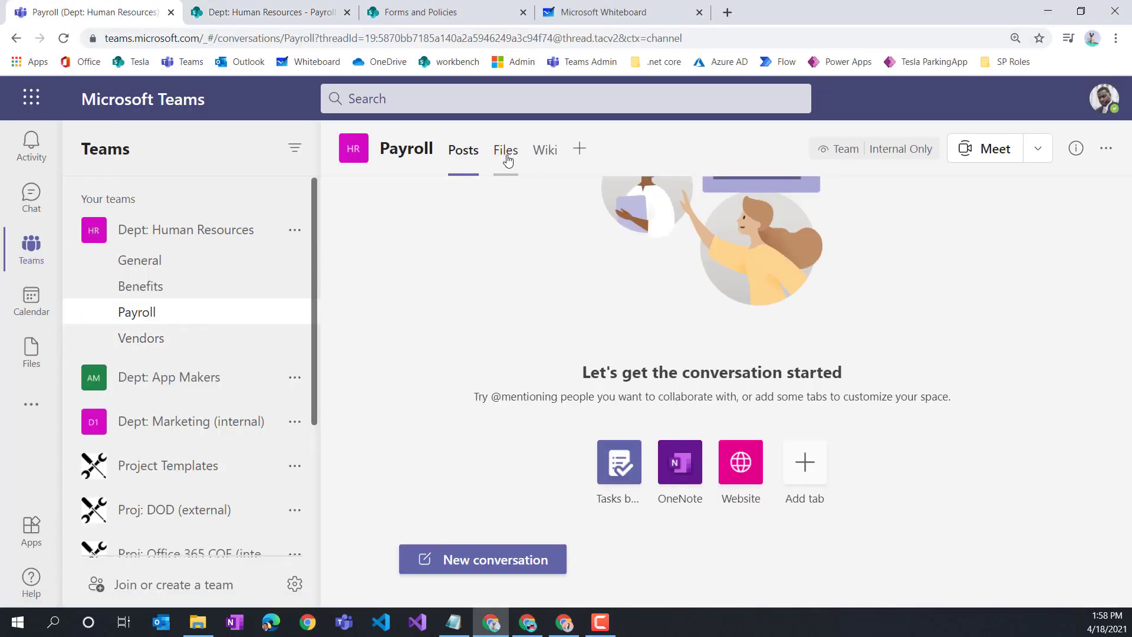
pyautogui.click(505, 152)
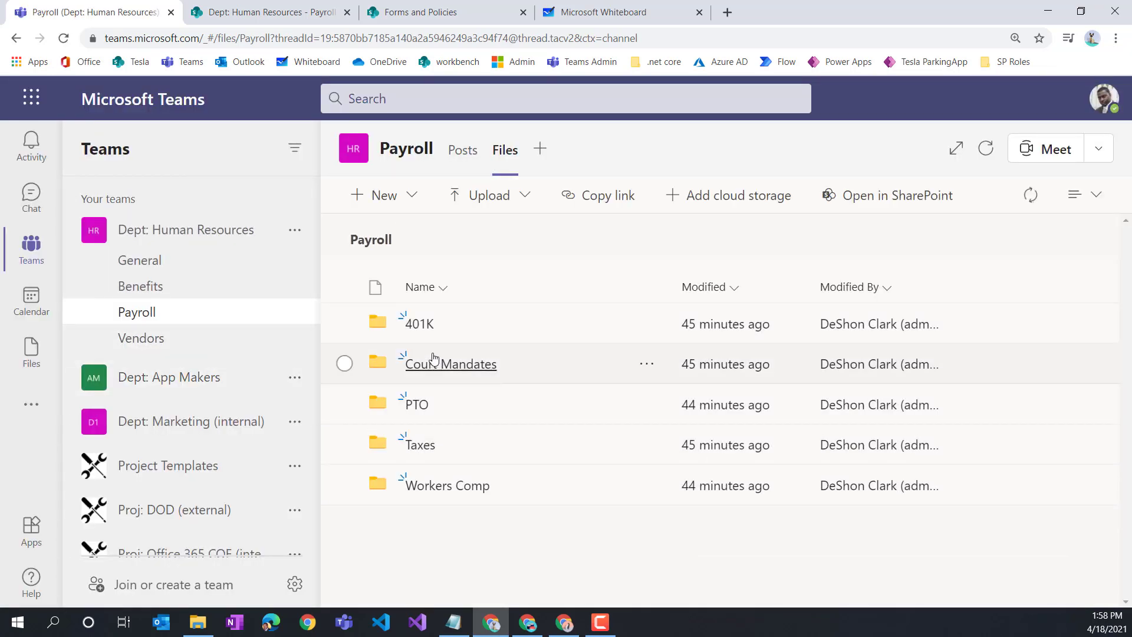
# Open team management for Dept: Human Resources and check its owners and members, including the first member's contact card
pyautogui.click(295, 229)
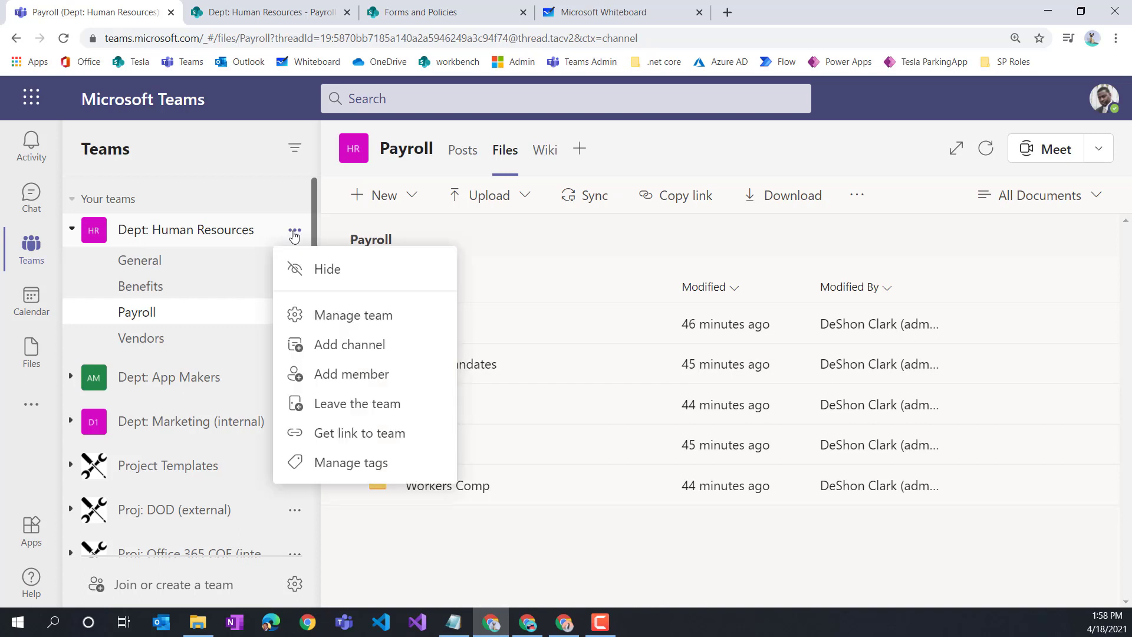
pyautogui.click(356, 316)
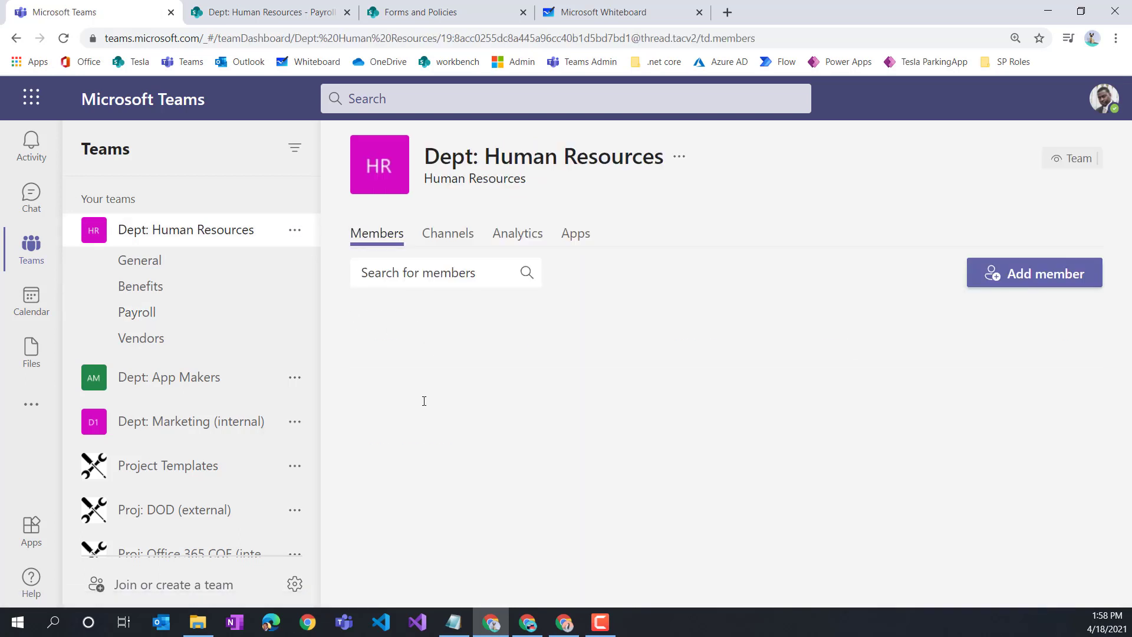
pyautogui.click(353, 438)
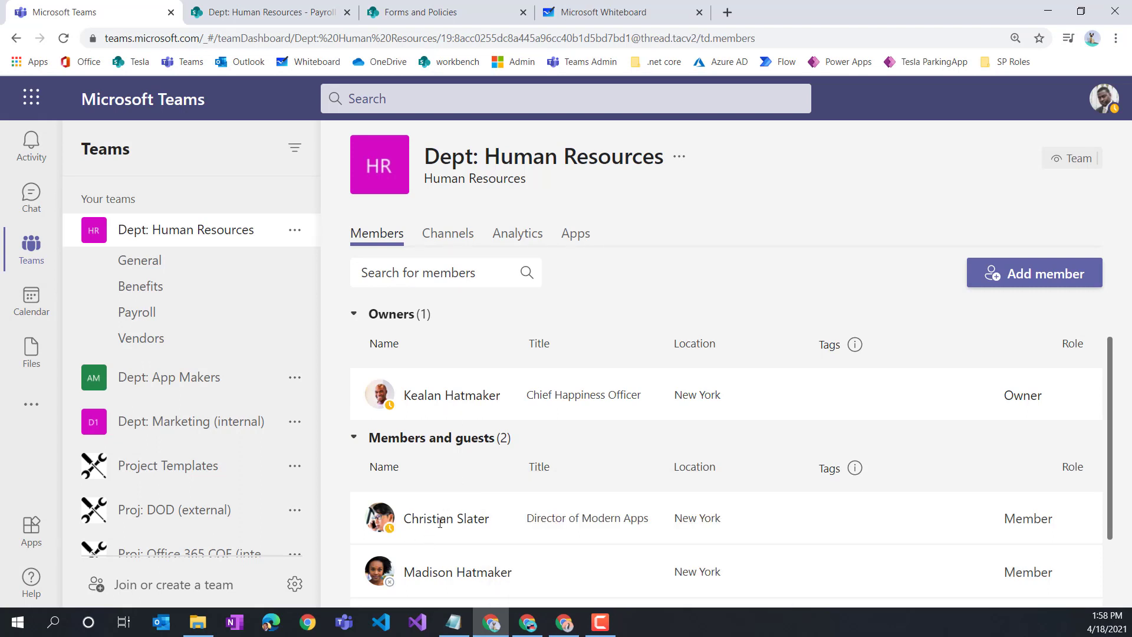
pyautogui.moveTo(446, 524)
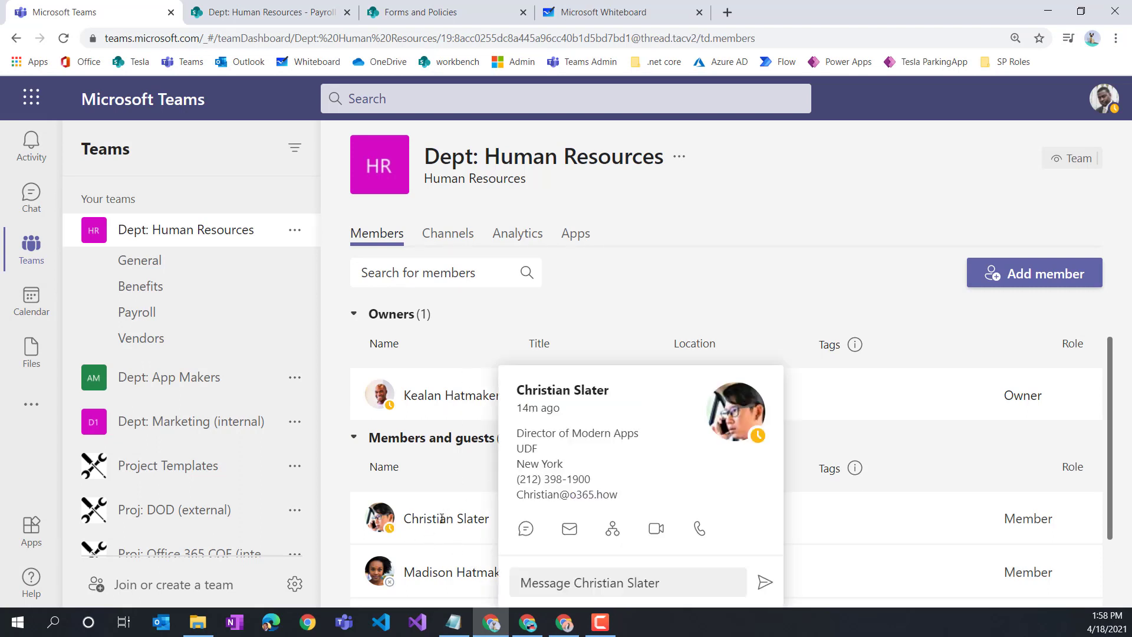
# Switch to the team member's Tesla browser profile and open the Payroll channel's files in Teams
pyautogui.click(145, 313)
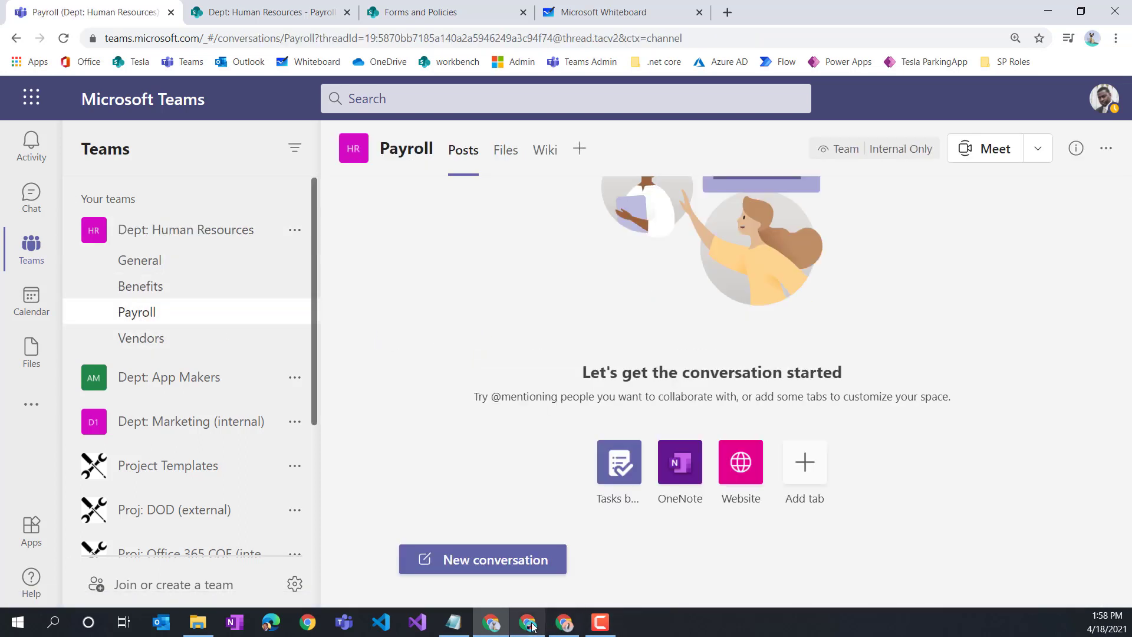
pyautogui.click(1091, 39)
pyautogui.scroll(-5, 1048, 508)
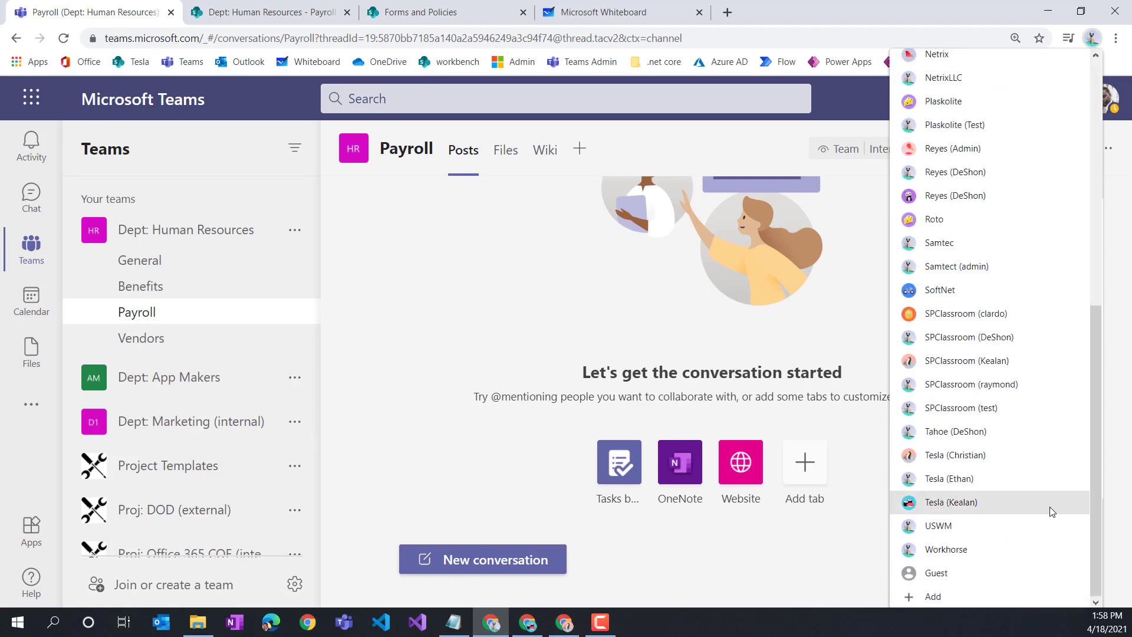
pyautogui.click(971, 463)
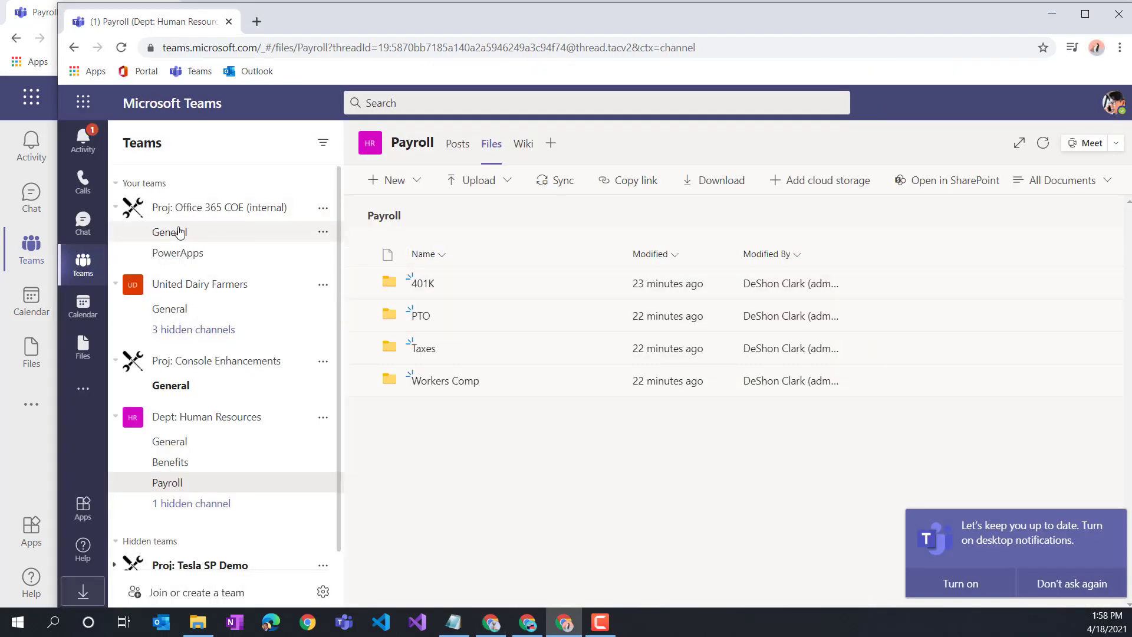
pyautogui.click(168, 485)
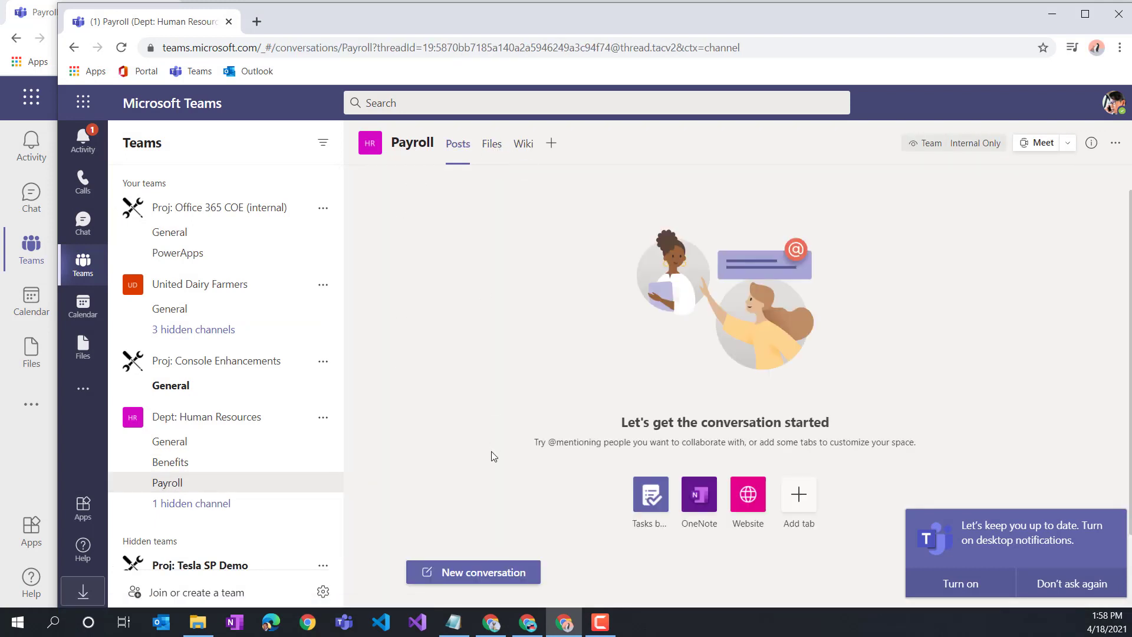
pyautogui.click(491, 144)
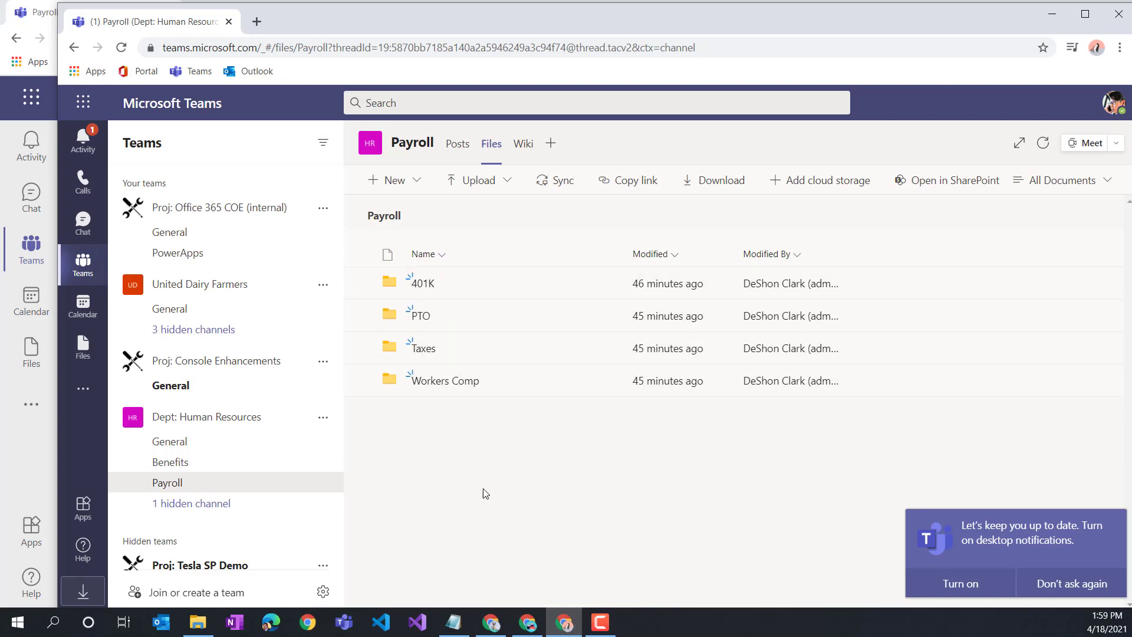
# Arrange the admin's and the member's Teams windows to compare the Payroll channel's files, then bring the admin's window fully into view
pyautogui.moveTo(317, 17); pyautogui.dragTo(784, 45)
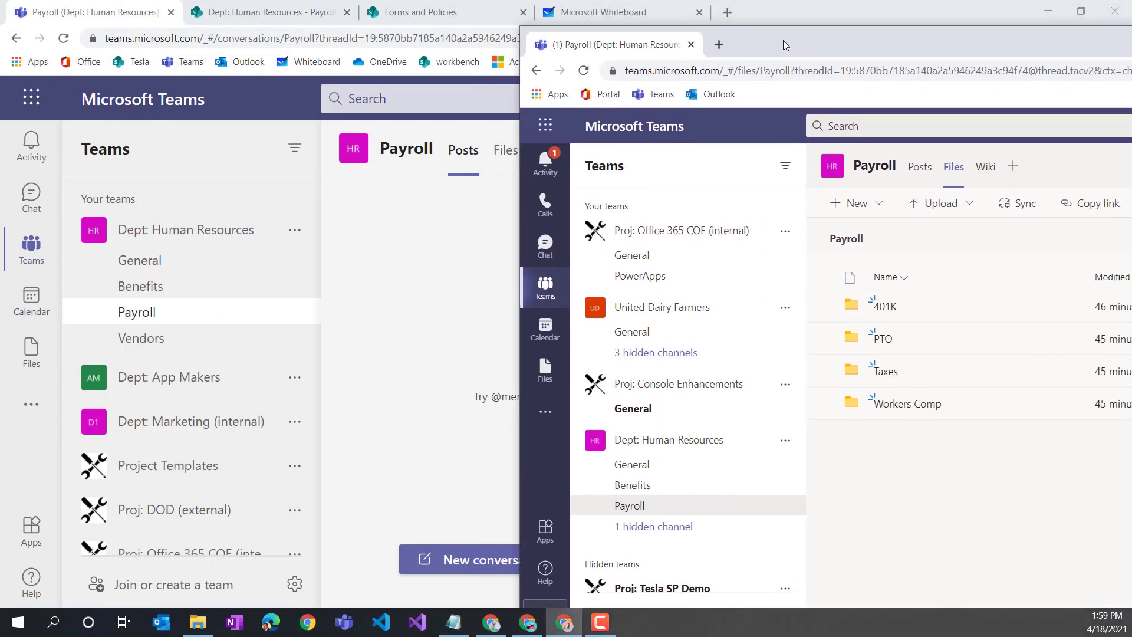
pyautogui.click(136, 313)
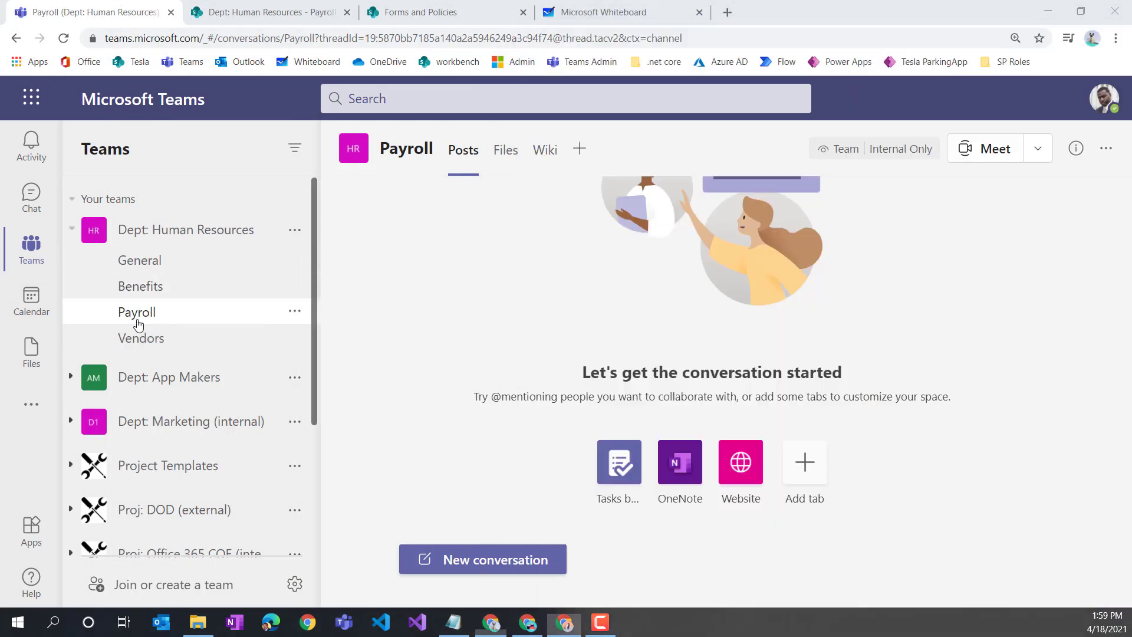
pyautogui.click(506, 151)
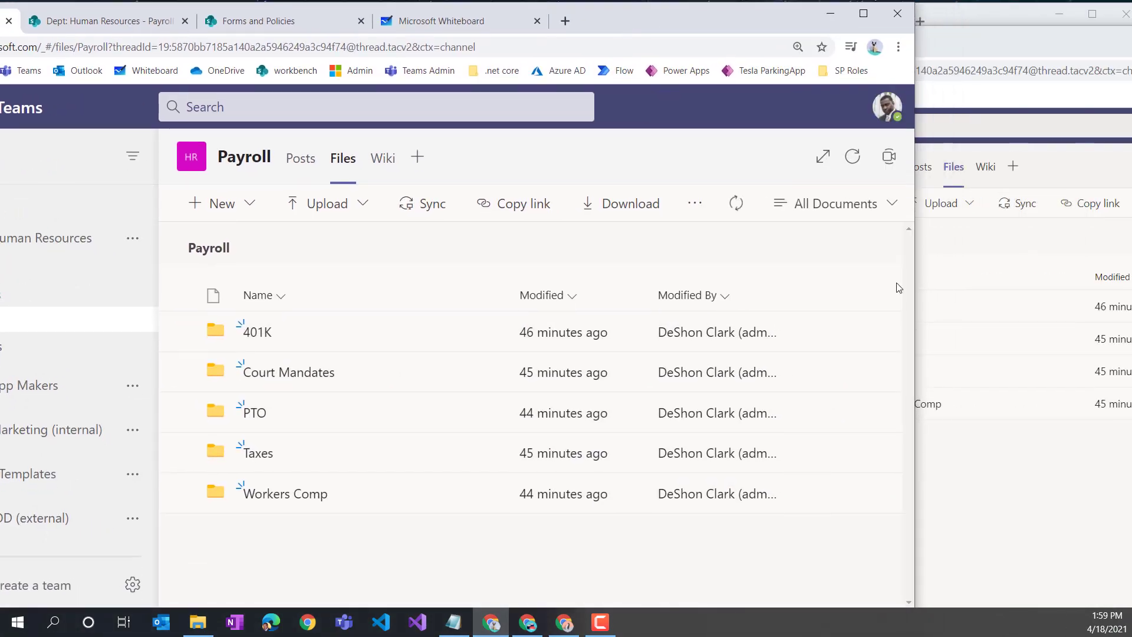
pyautogui.click(993, 471)
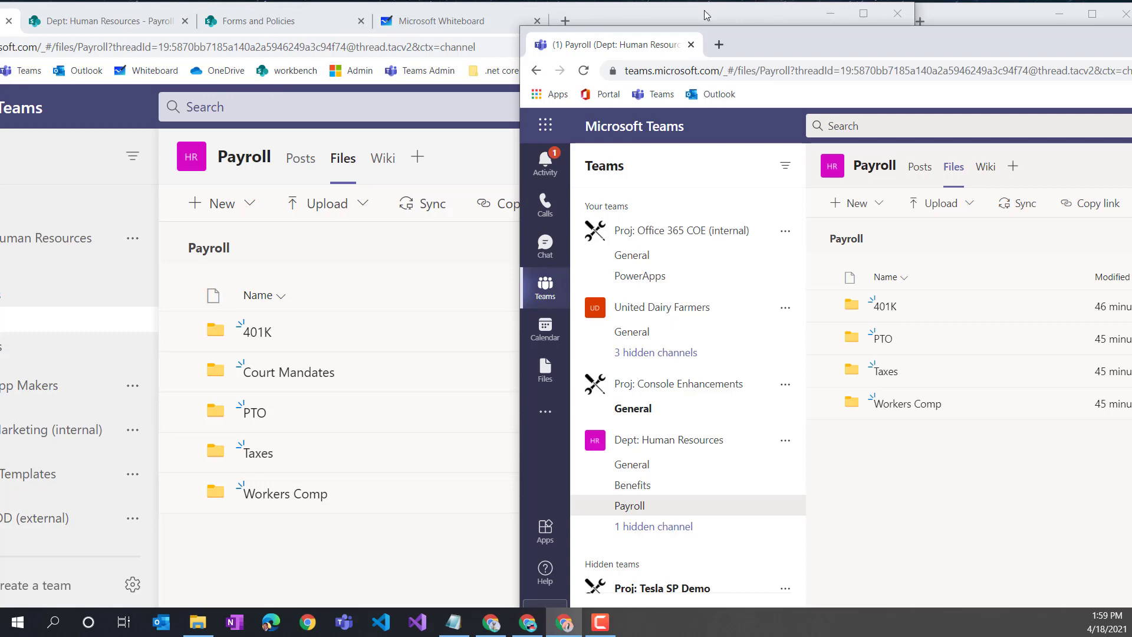
pyautogui.moveTo(707, 15); pyautogui.dragTo(904, 13)
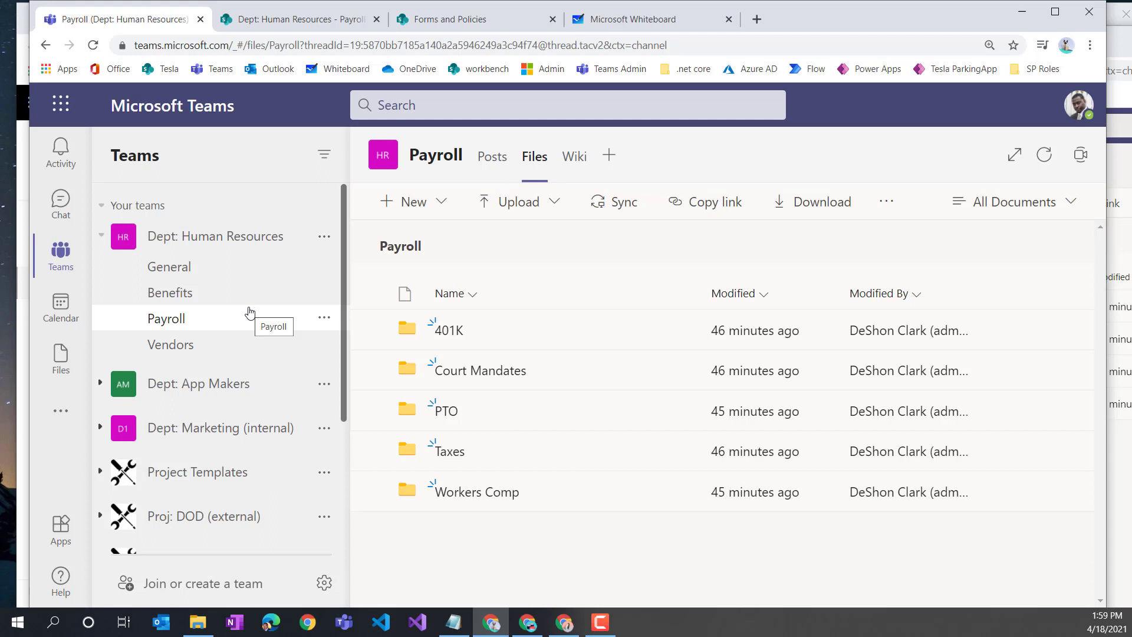
# View the Benefits channel's files, and compare them with the policies, templates and procedures on Human Resources' Forms and Policies page
pyautogui.click(219, 301)
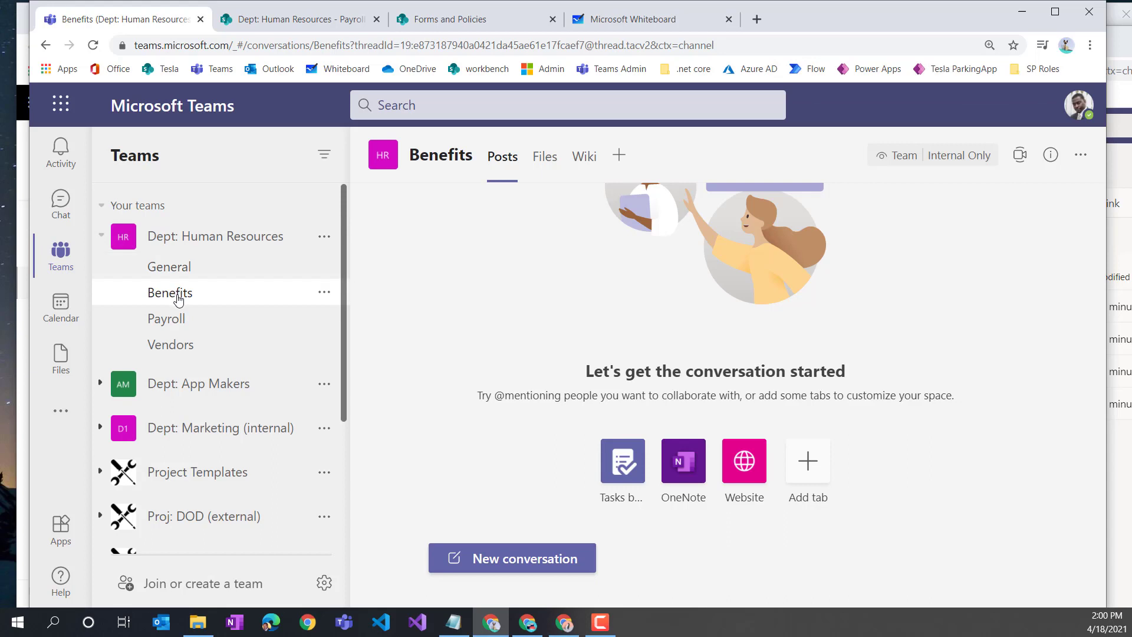
pyautogui.click(544, 156)
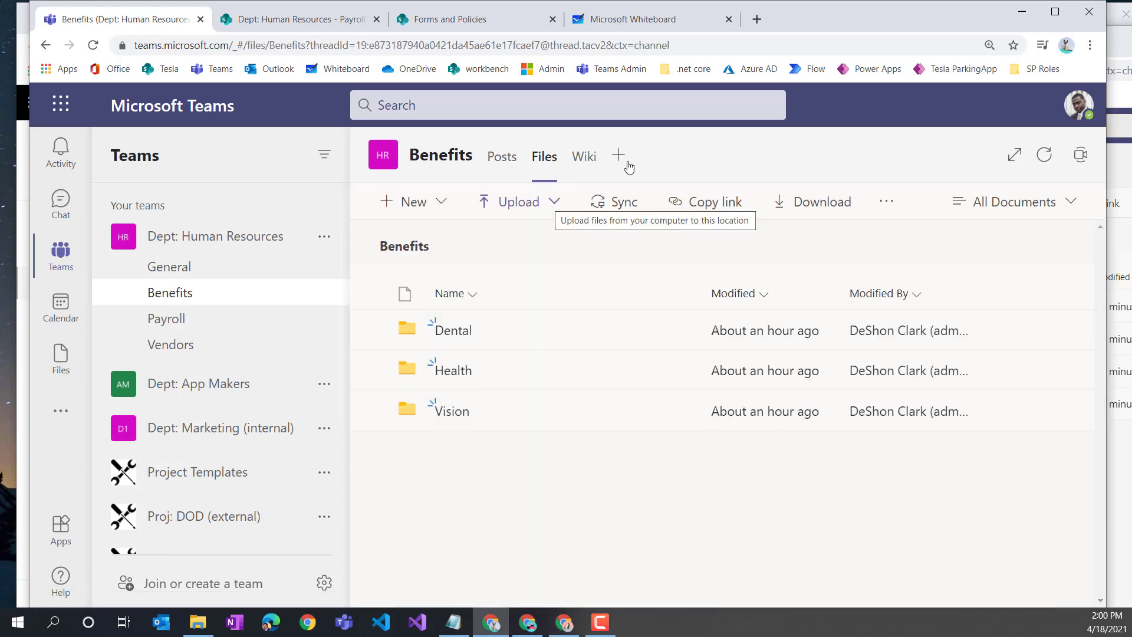
pyautogui.click(442, 21)
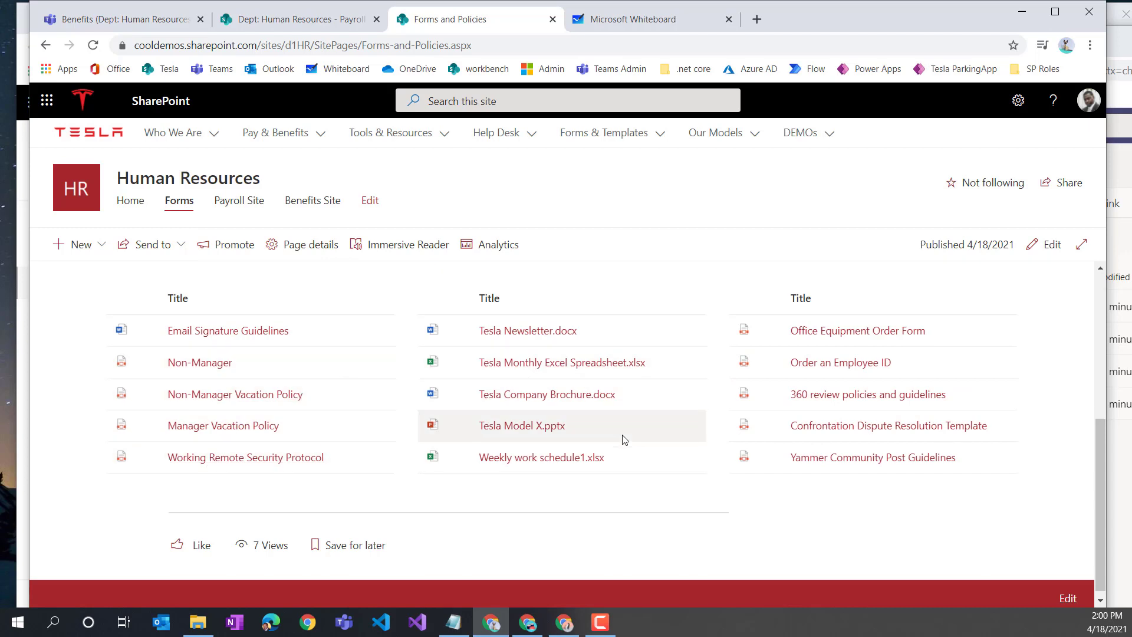
pyautogui.scroll(5, 374, 397)
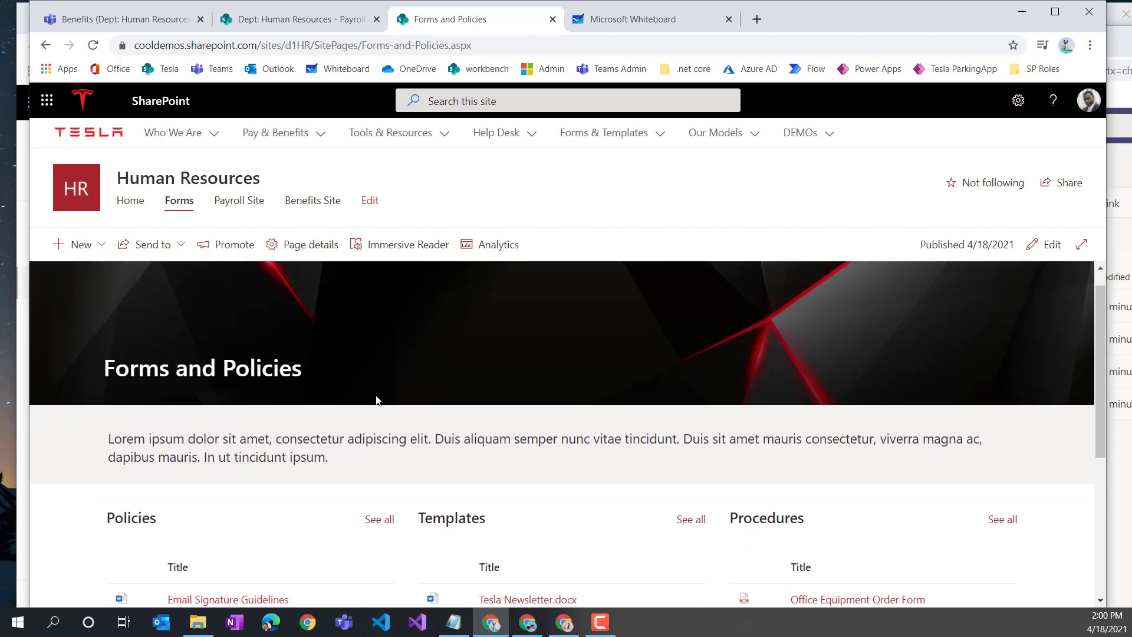
pyautogui.scroll(-2, 377, 399)
pyautogui.scroll(-1, 378, 399)
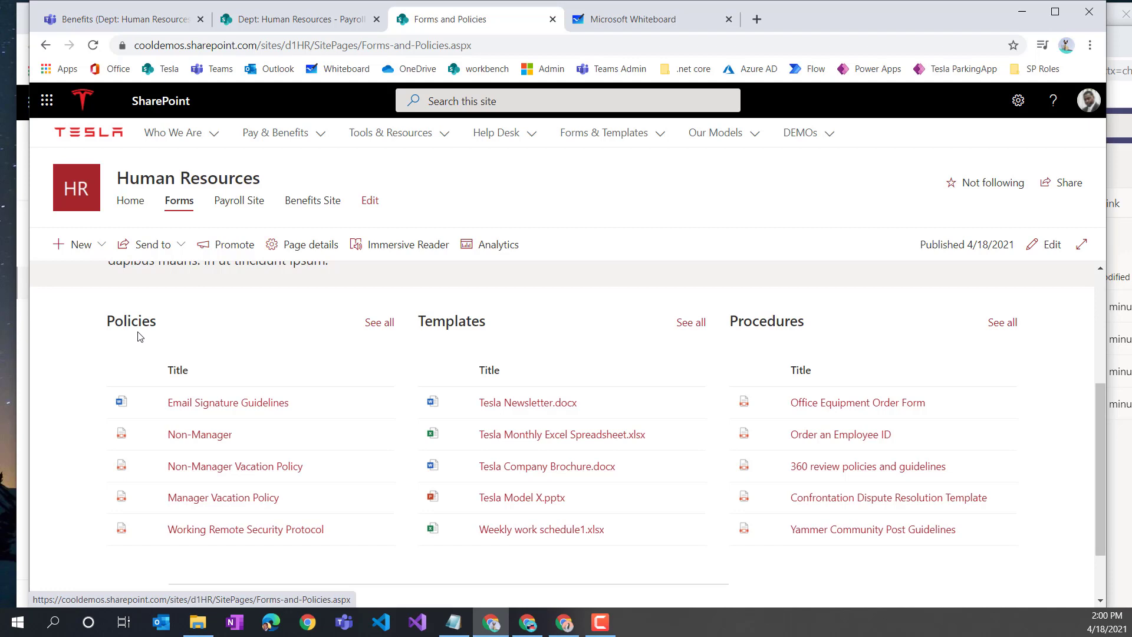
# Open the public Human Resources site's contents and view its Documents library
pyautogui.click(1024, 108)
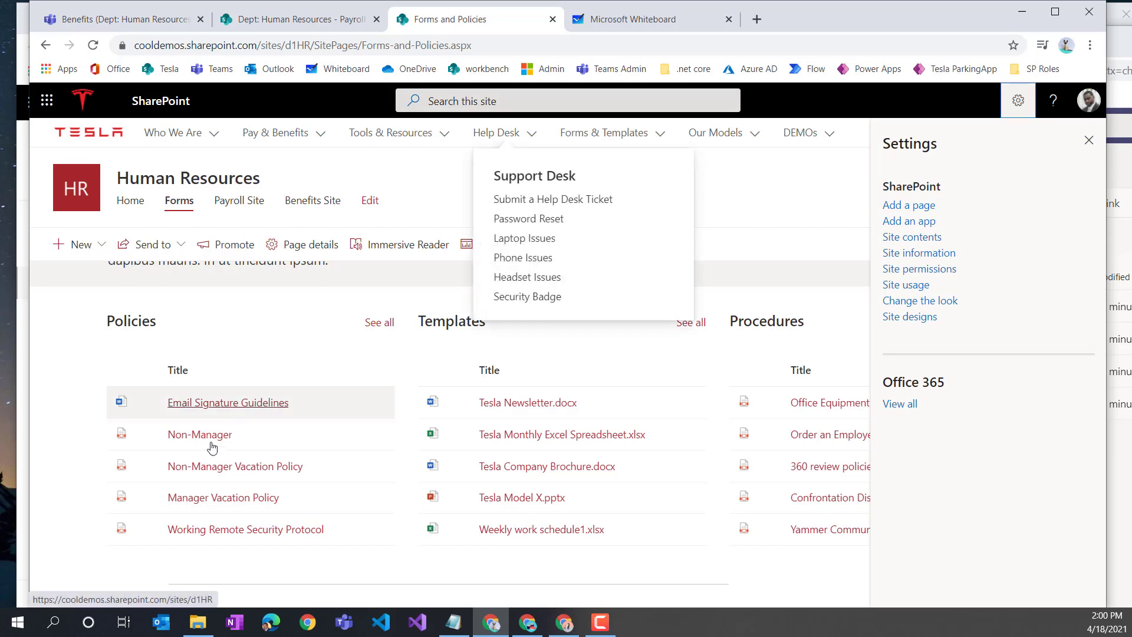
pyautogui.click(923, 243)
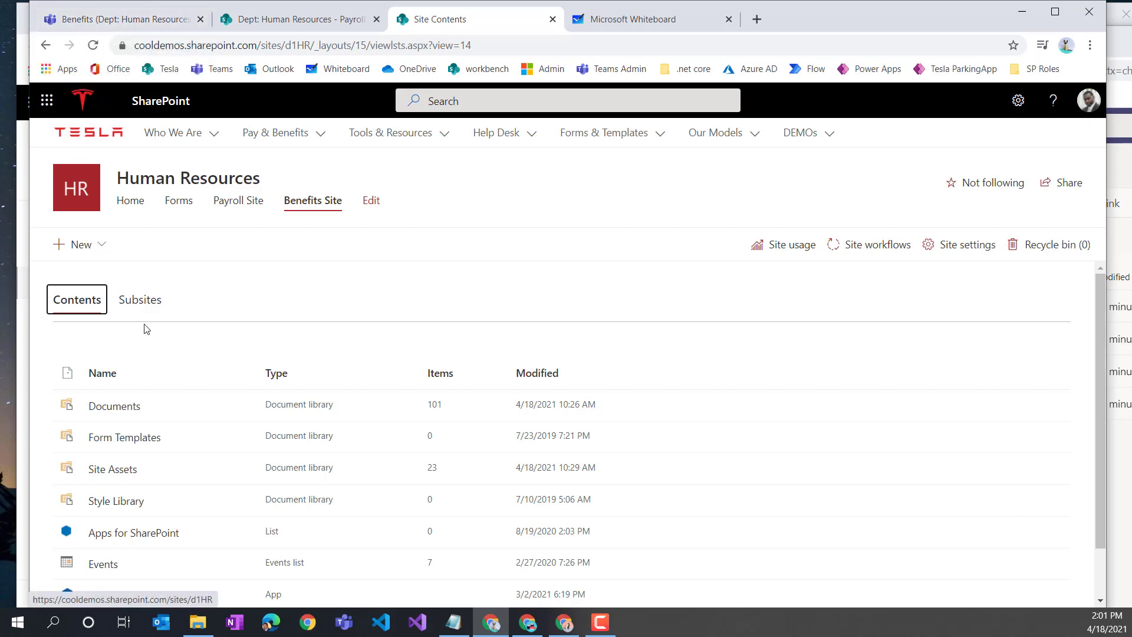
pyautogui.click(115, 410)
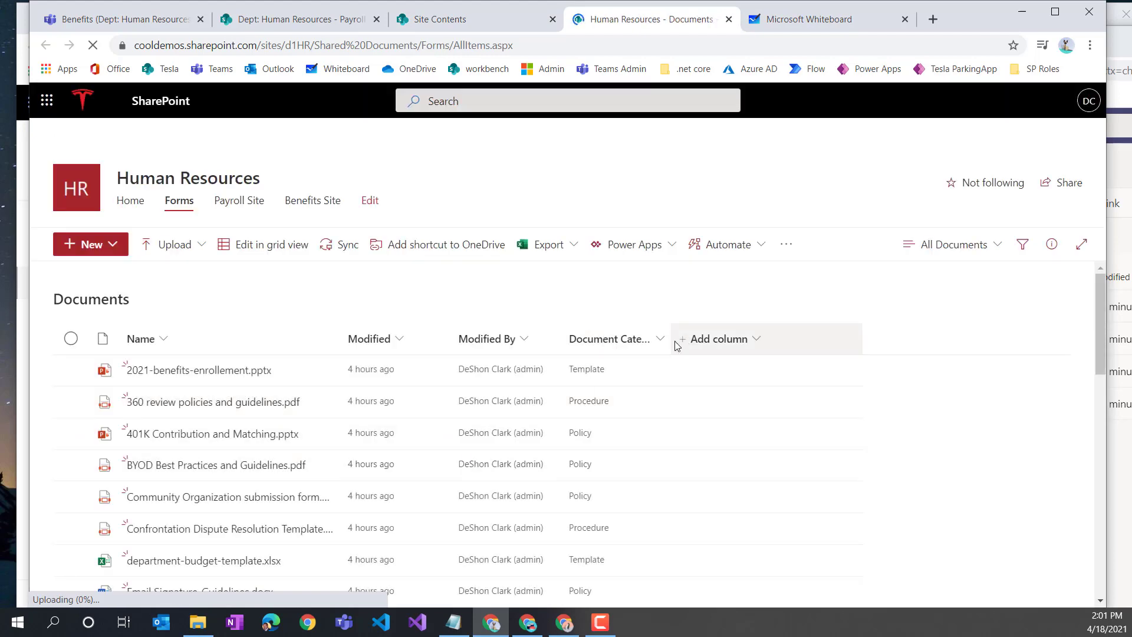
# Widen the Document Category column, and open the site's Forms page in a new tab to view its policies, templates and procedures
pyautogui.moveTo(670, 337); pyautogui.dragTo(798, 338)
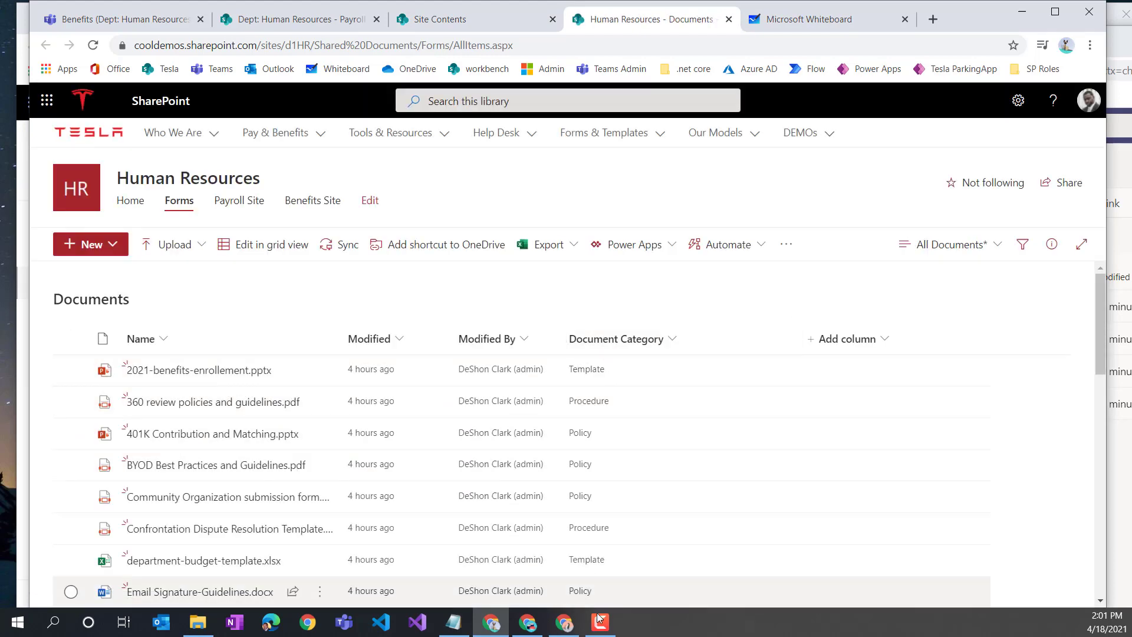
pyautogui.rightClick(180, 211)
pyautogui.click(230, 217)
pyautogui.click(765, 27)
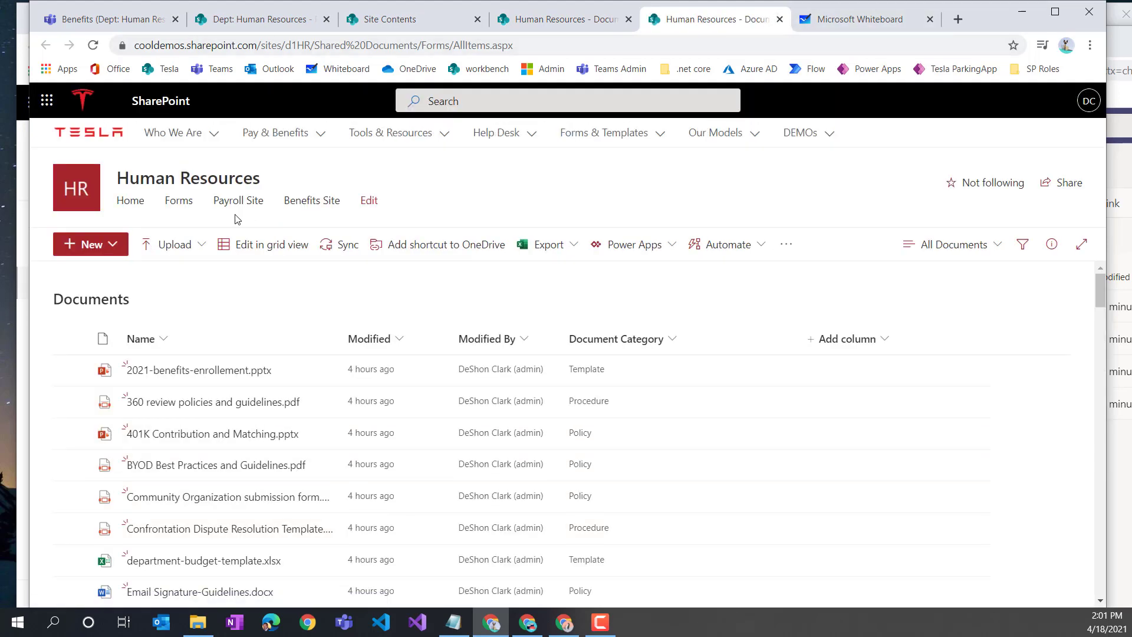
pyautogui.click(184, 200)
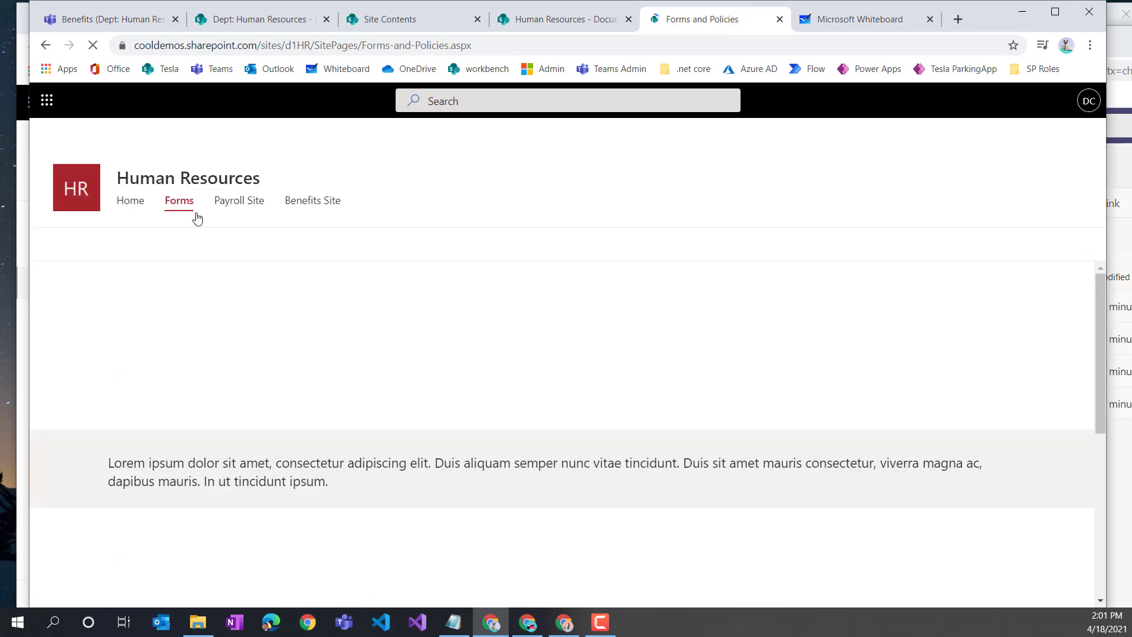
pyautogui.scroll(-3, 538, 514)
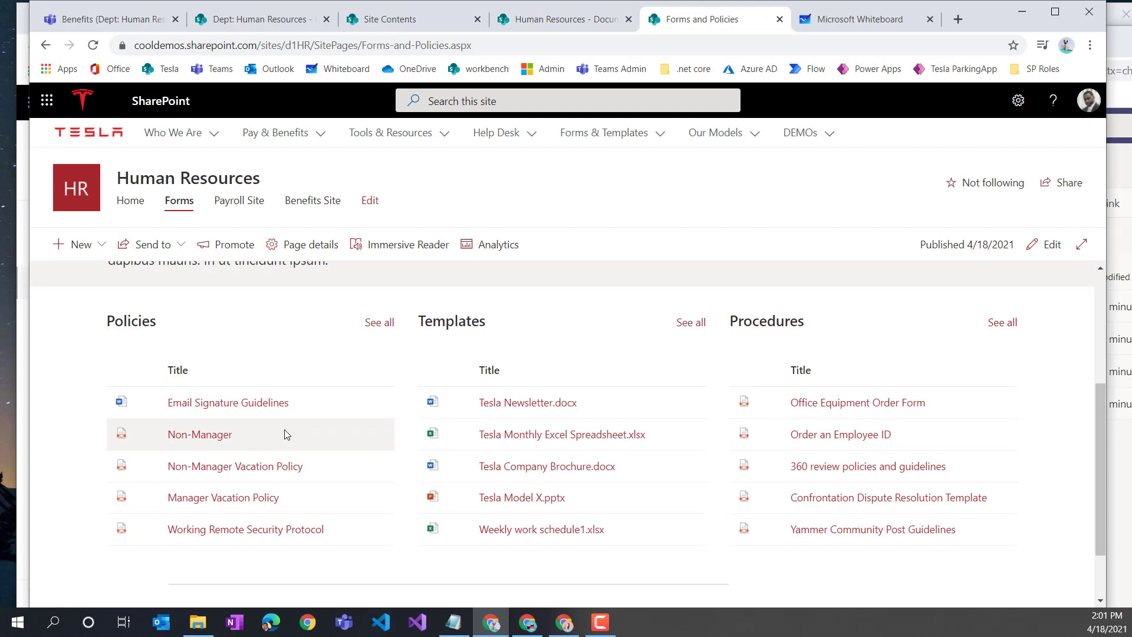
# Create a Word document named New Health Policy in the Health folder of the Benefits channel's files in Teams
pyautogui.click(89, 24)
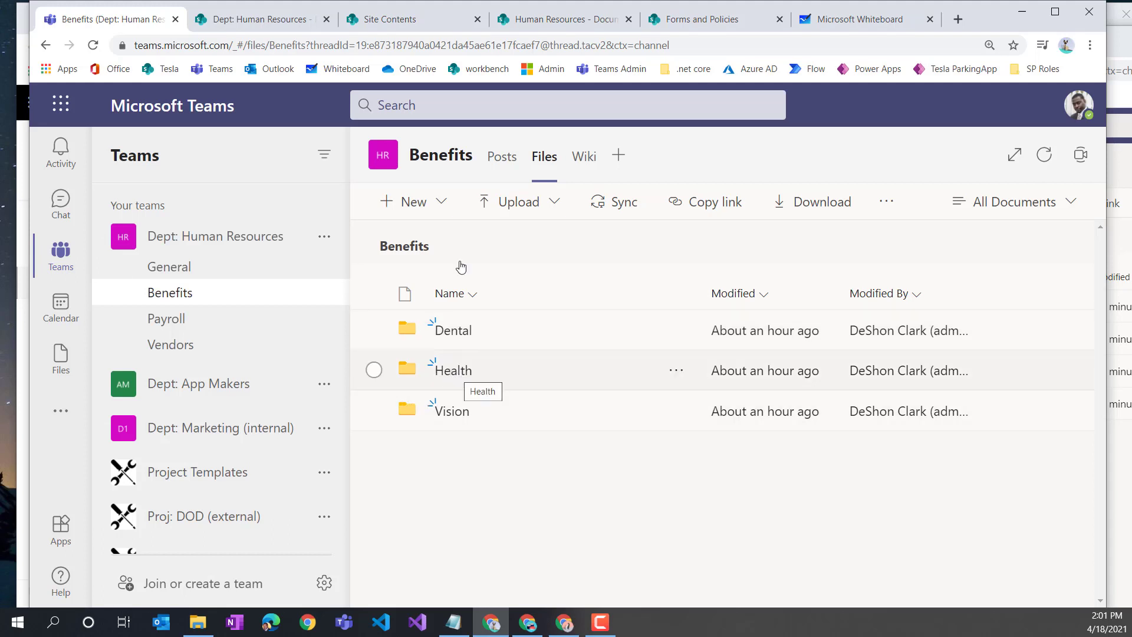
pyautogui.click(455, 371)
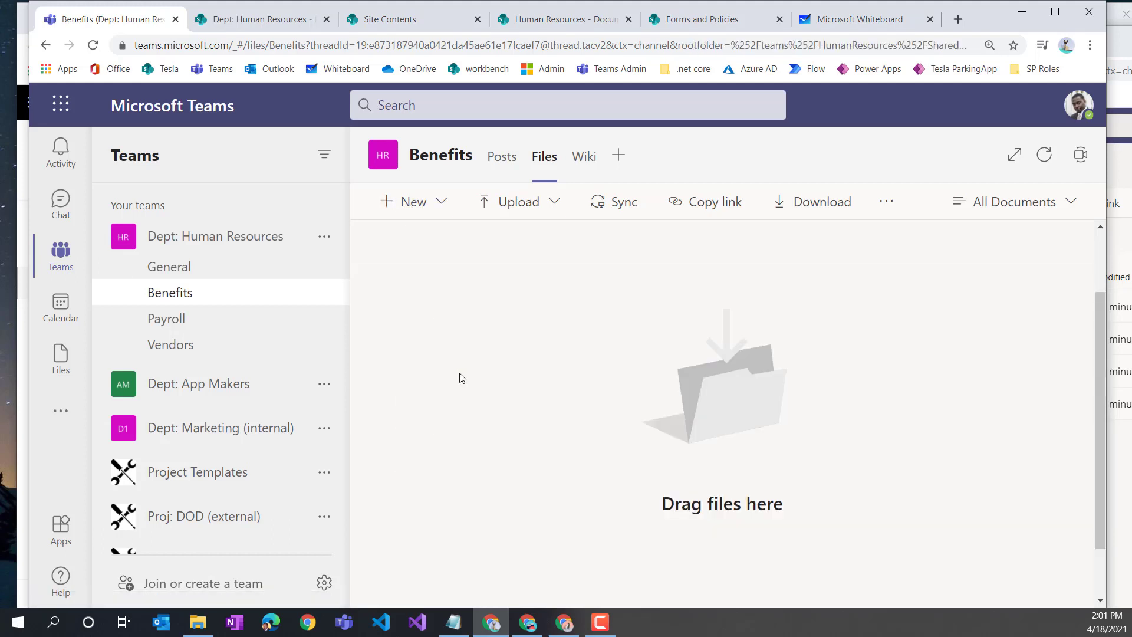
pyautogui.click(435, 210)
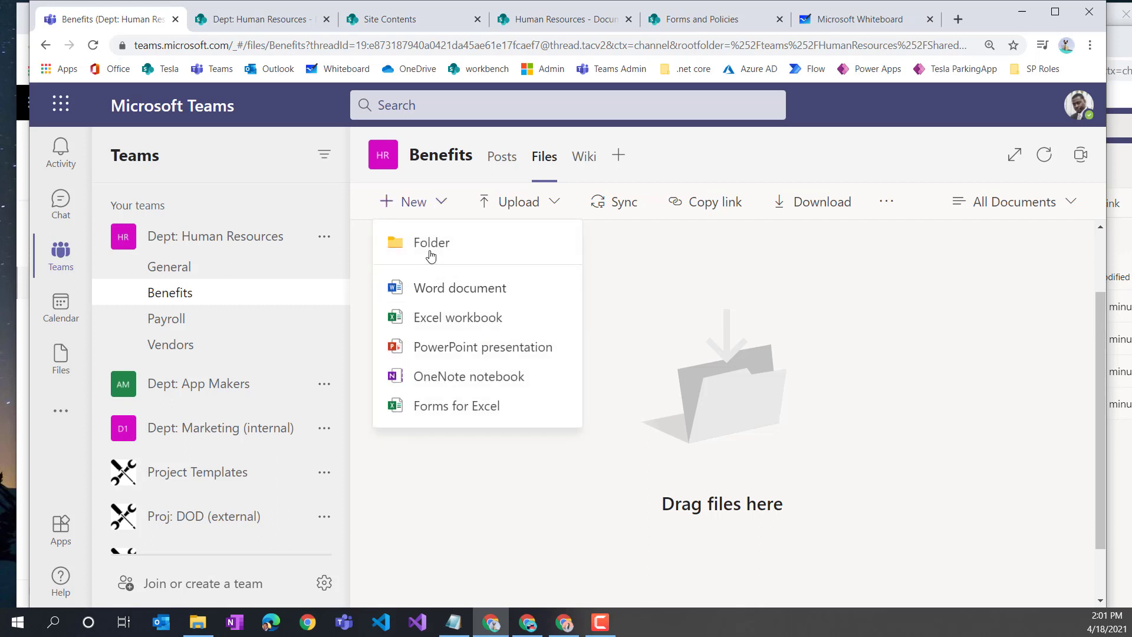
pyautogui.click(441, 292)
pyautogui.write('New ')
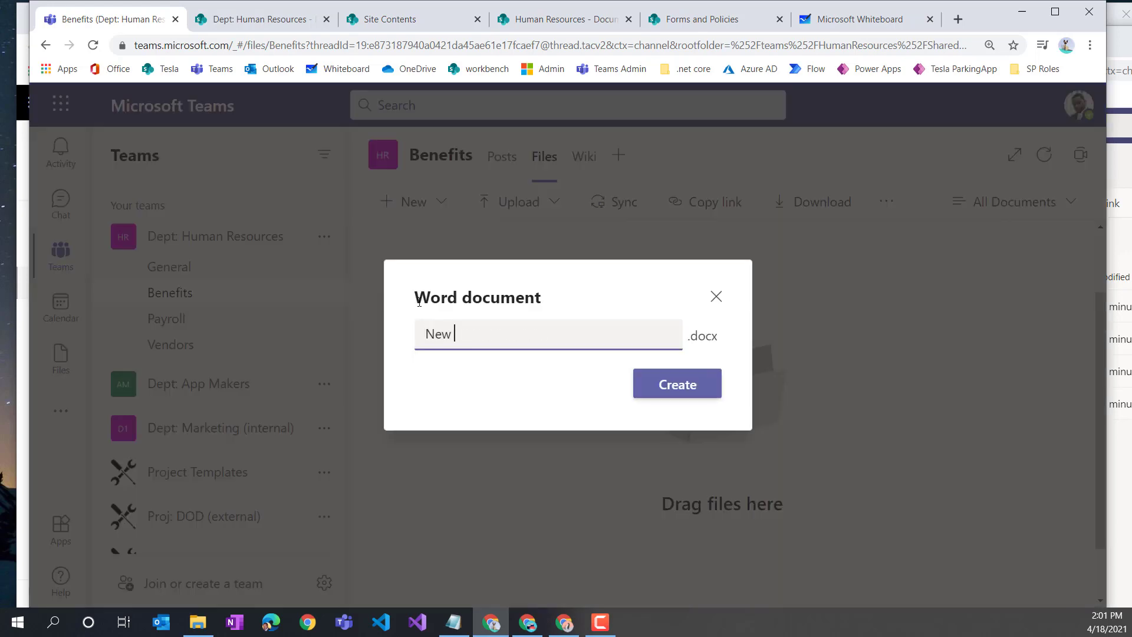
pyautogui.write('Health Policy')
pyautogui.click(682, 387)
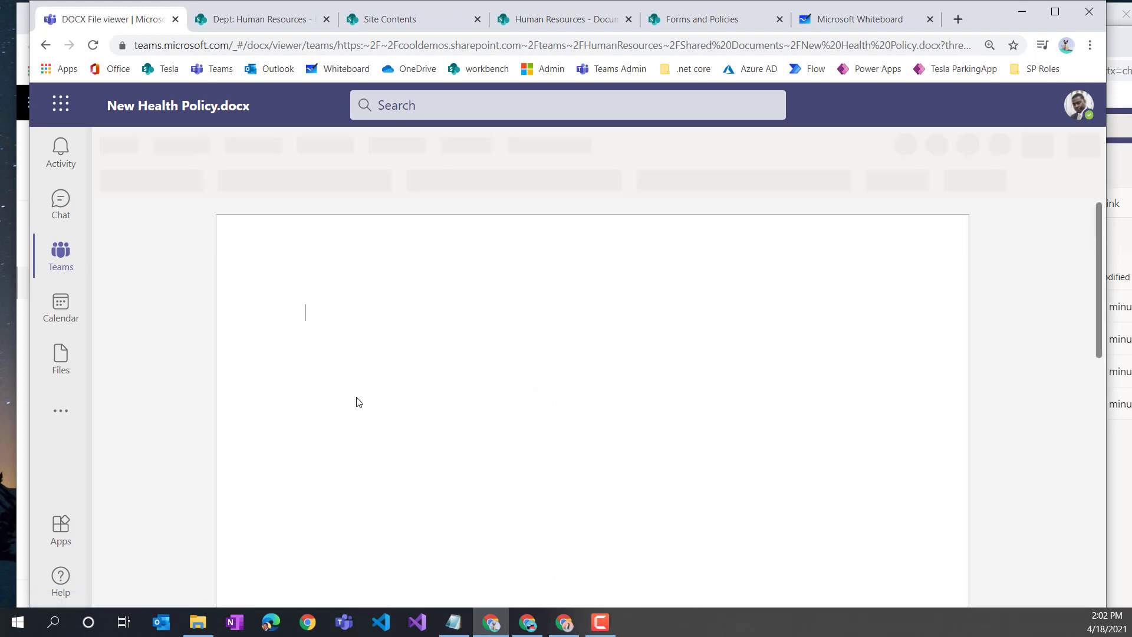
# Fill the new document with sample text generated by =rand() and return to the Health folder
pyautogui.write('=rand')
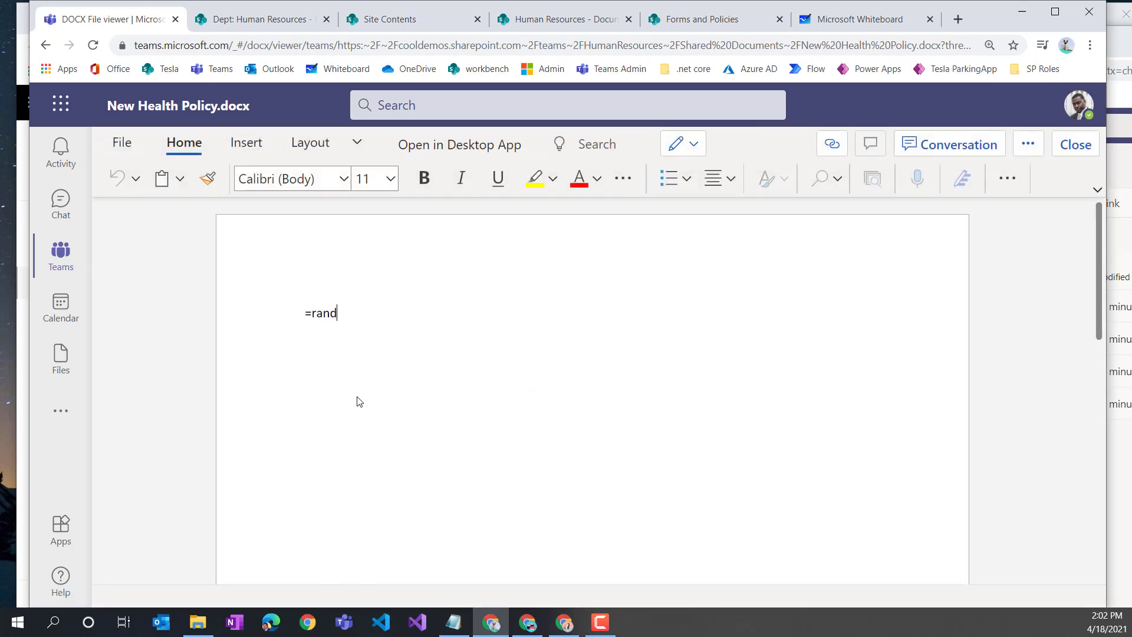
pyautogui.write('()')
pyautogui.press('Return')
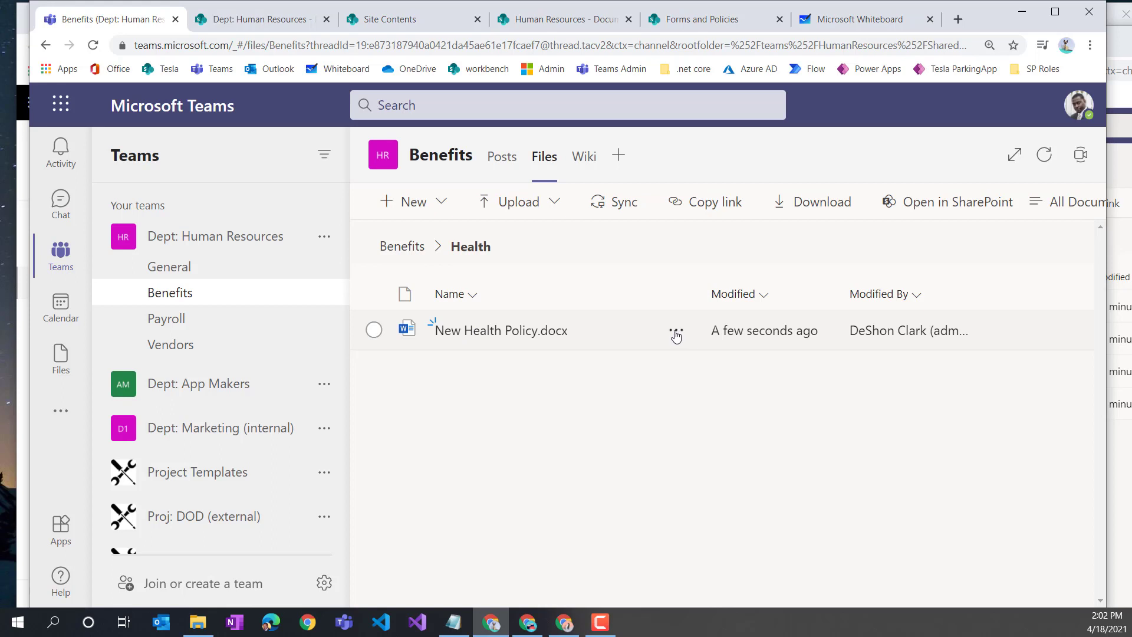
# Start a conversation on New Health Policy.docx, mentioning the team member with the message "can you please review this before I push it out"
pyautogui.click(550, 332)
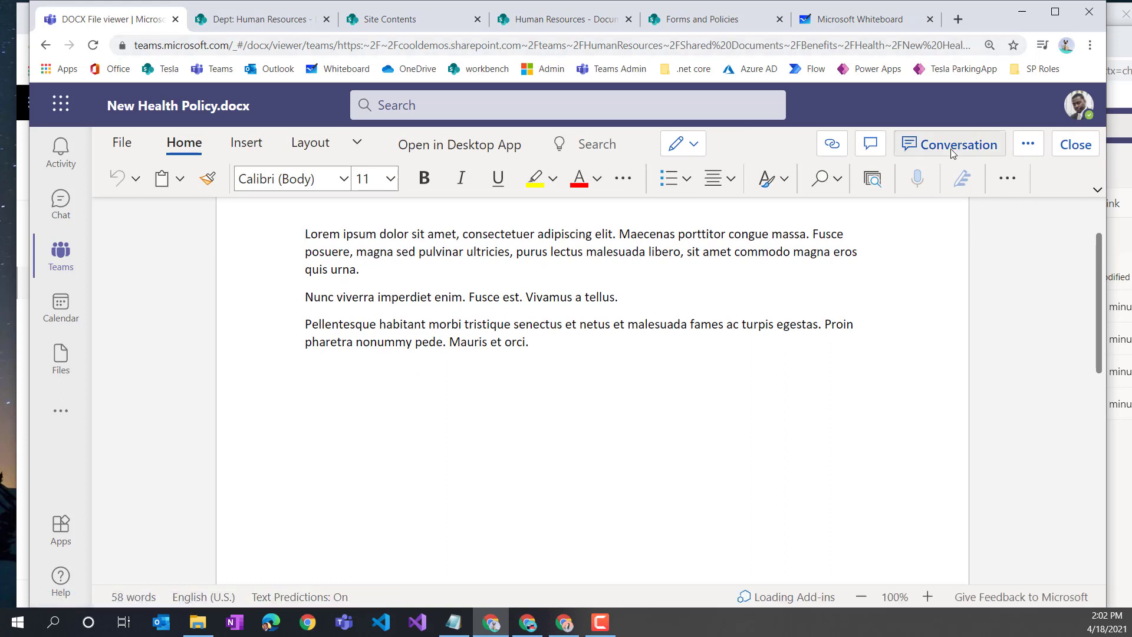
pyautogui.click(950, 148)
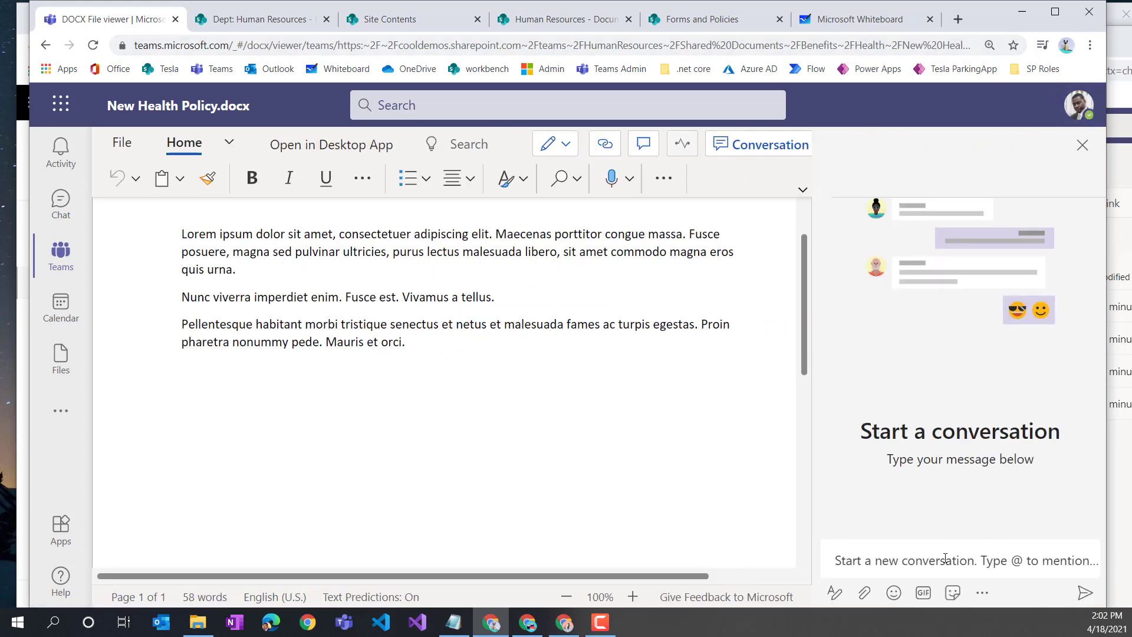
pyautogui.write('@kean')
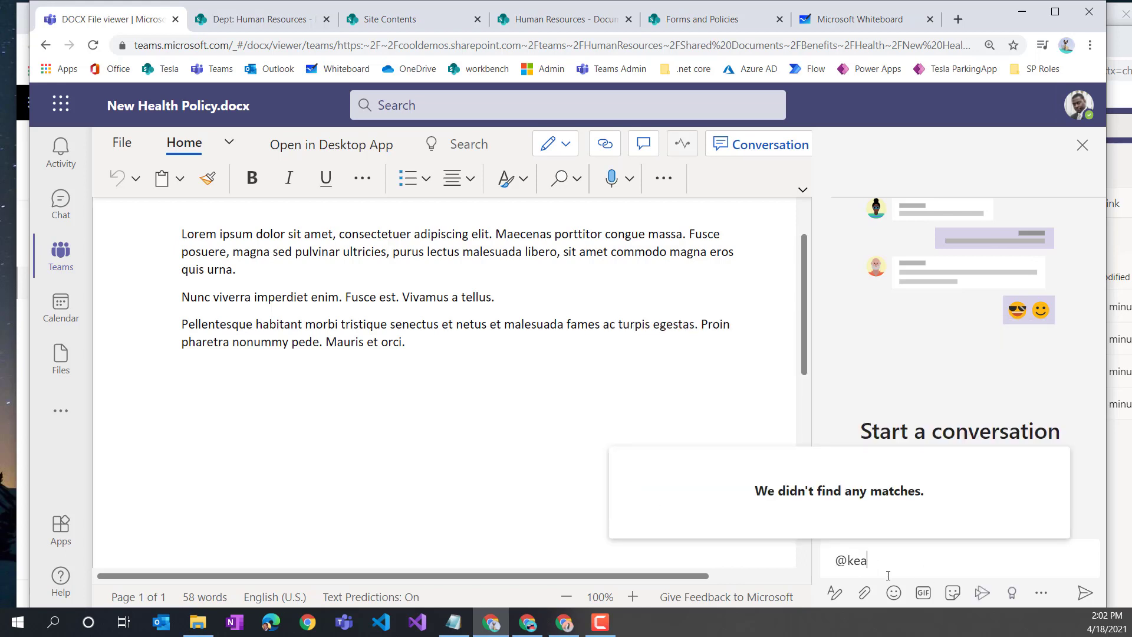
pyautogui.press('Return')
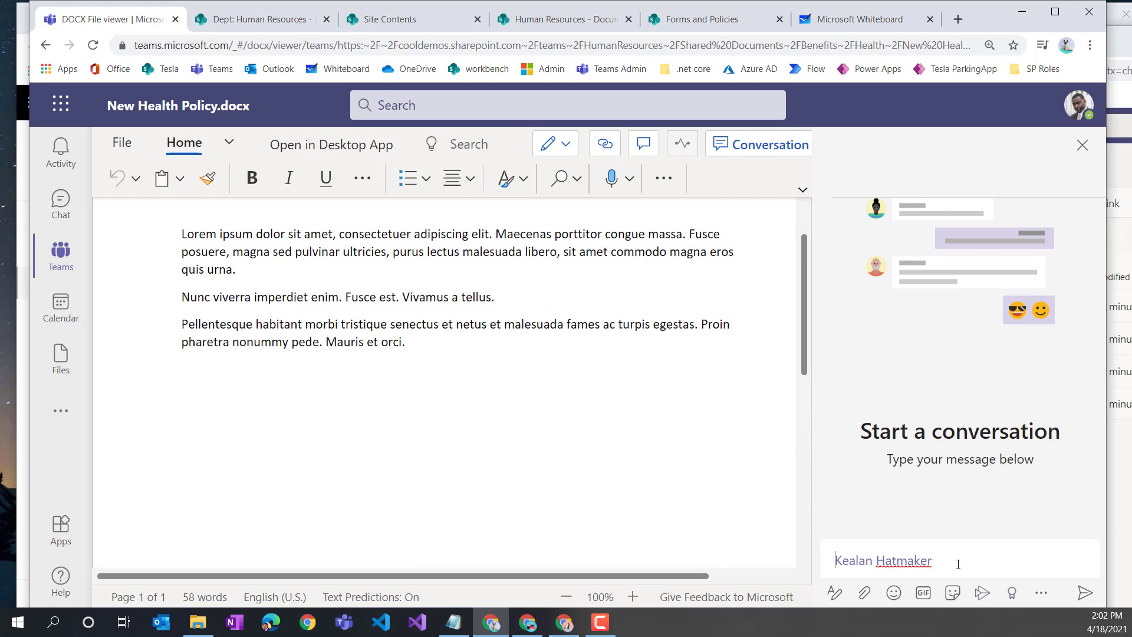
pyautogui.write('can you please review this')
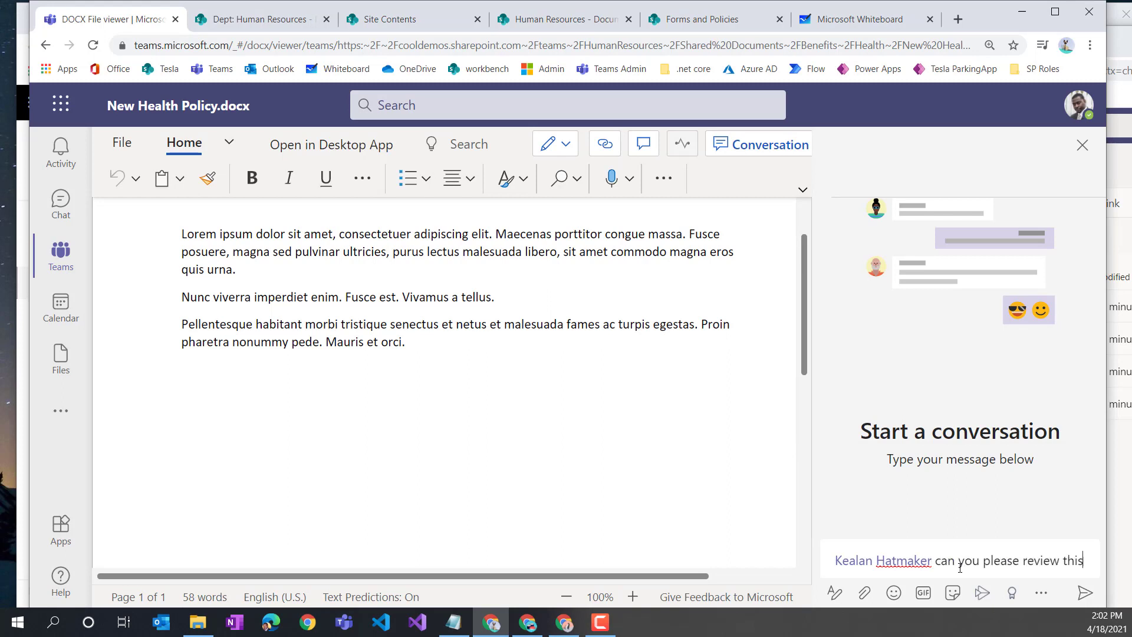
pyautogui.write(' file')
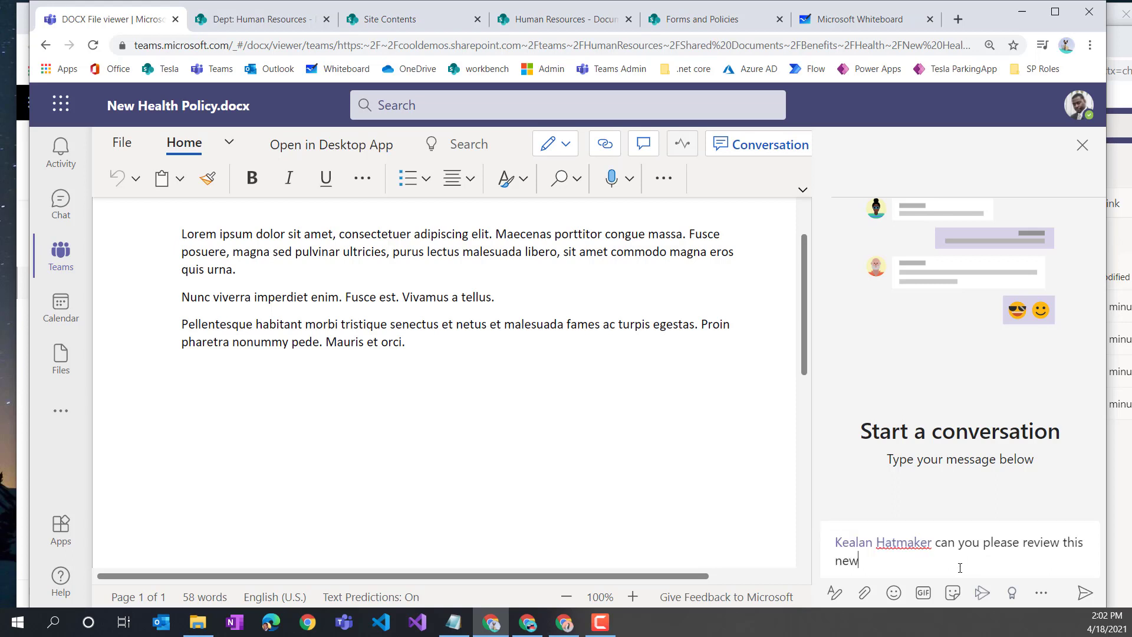
pyautogui.press('BackSpace')
pyautogui.press('BackSpace')
pyautogui.press('BackSpace')
pyautogui.press('BackSpace')
pyautogui.press('BackSpace')
pyautogui.write('before I push it out')
pyautogui.press('Return')
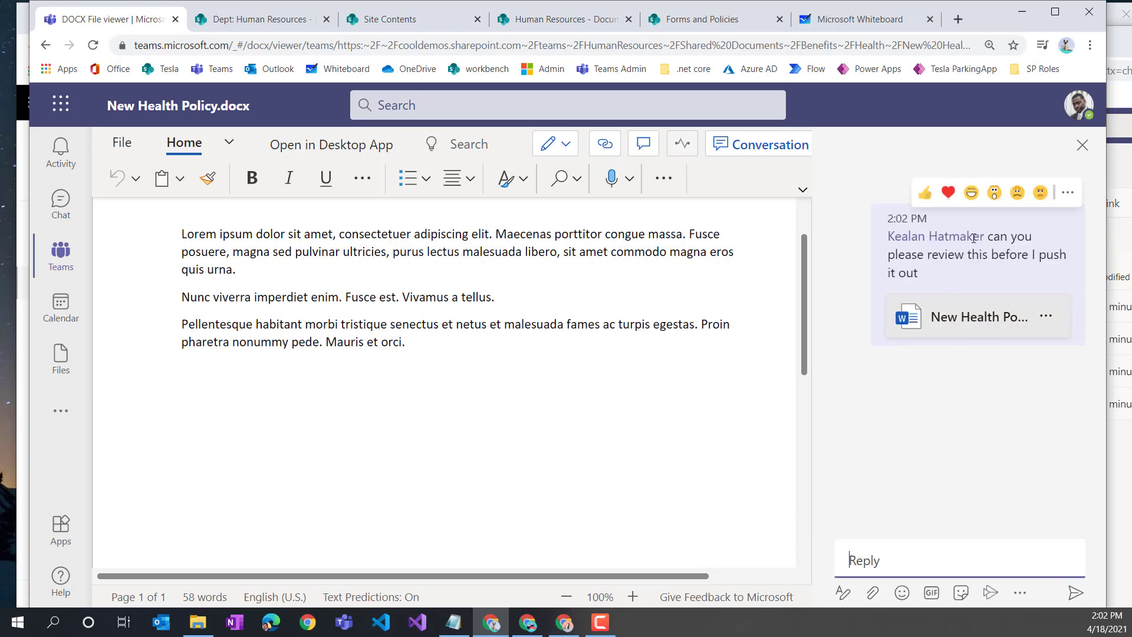
# Switch to the team member's Teams window and open New Health Policy.docx from the mention in the activity feed, dismissing the privacy notice
pyautogui.click(536, 630)
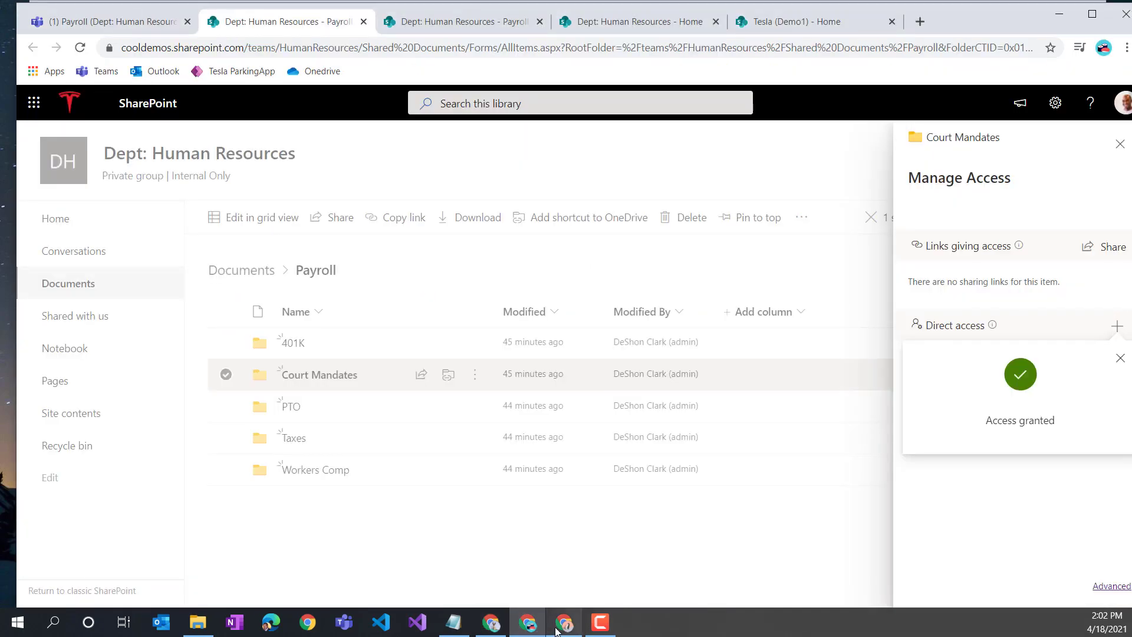
pyautogui.click(125, 23)
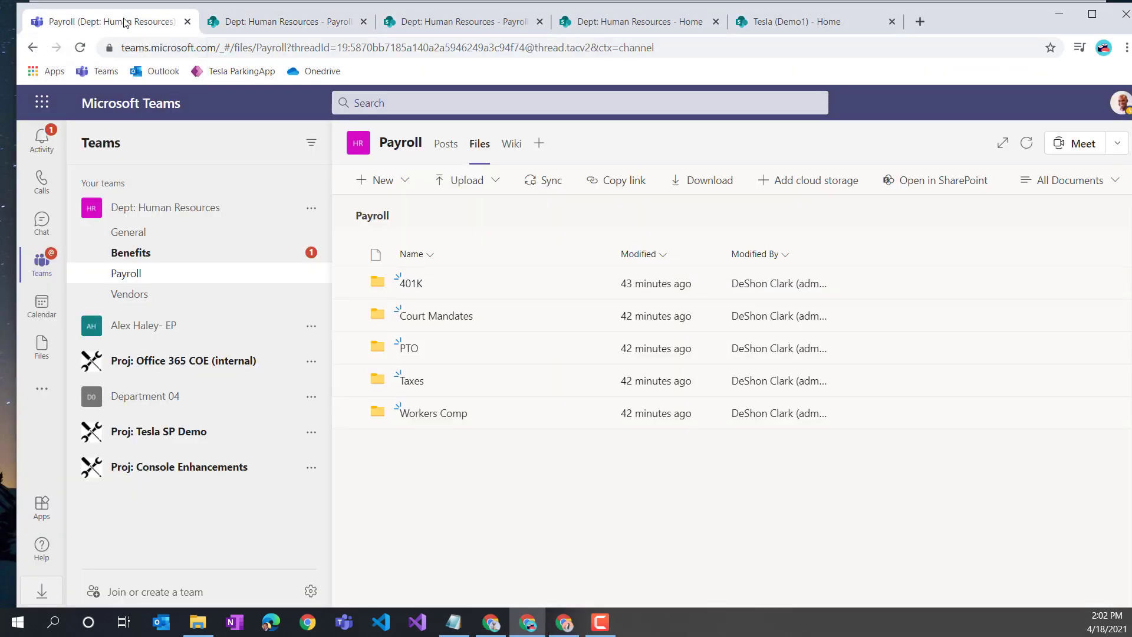
pyautogui.click(42, 145)
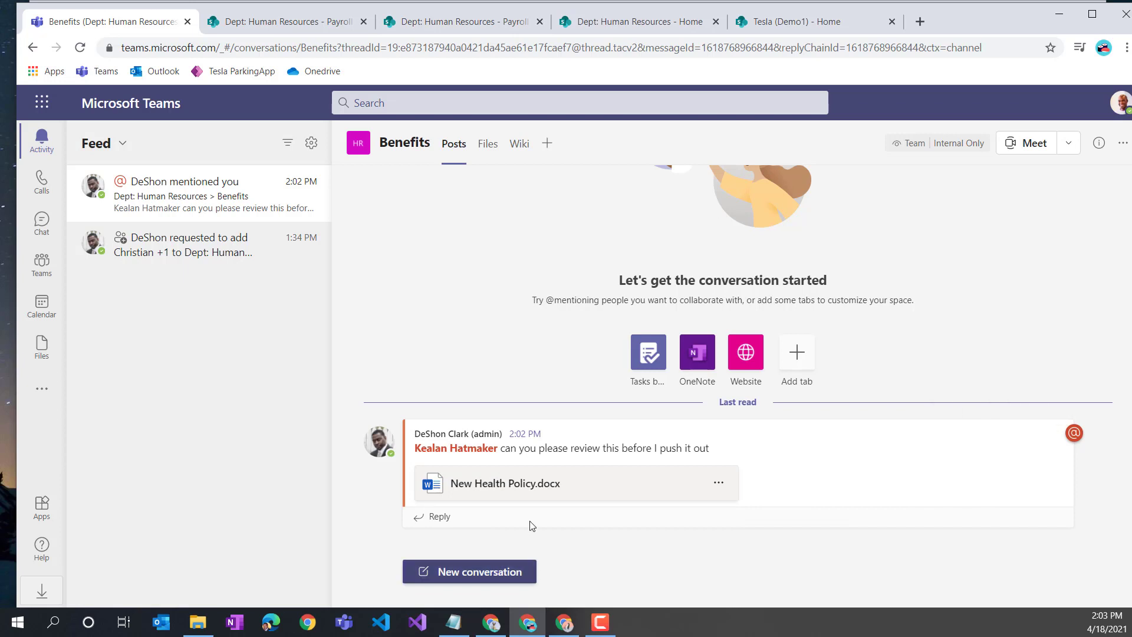
pyautogui.click(537, 491)
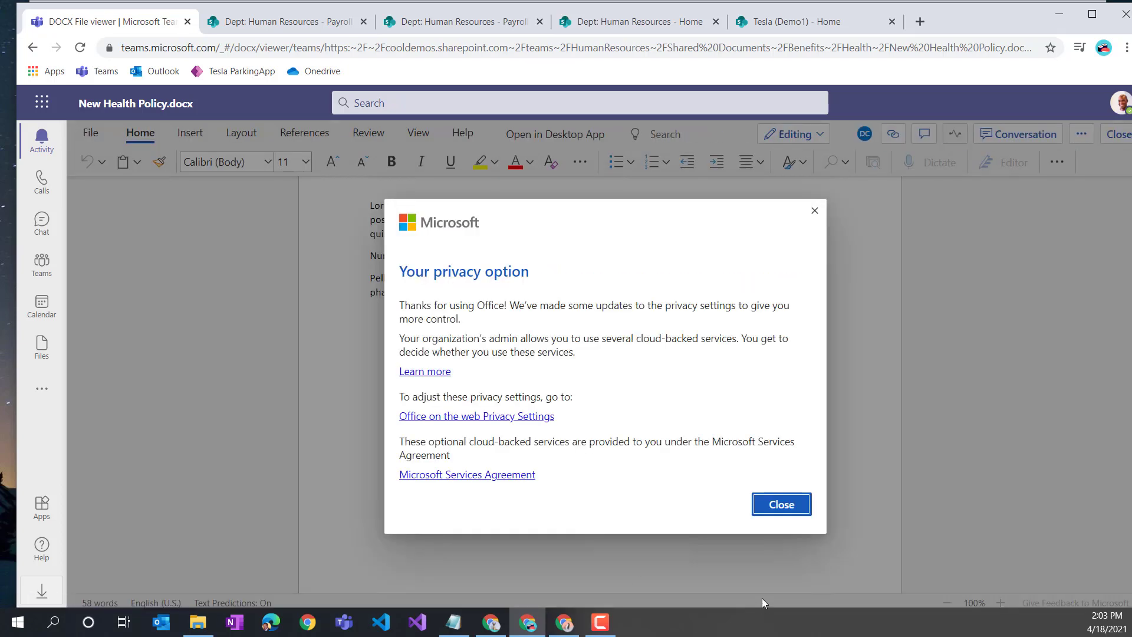
pyautogui.click(790, 503)
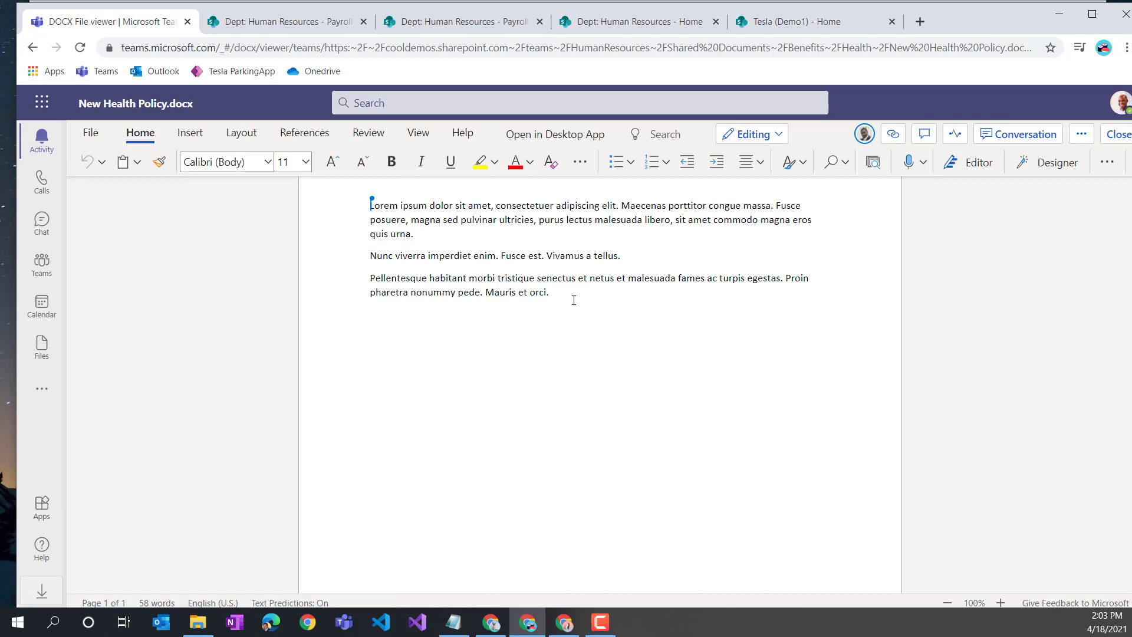
# Reply "yep, looks good...please push" in the document's conversation
pyautogui.click(1013, 139)
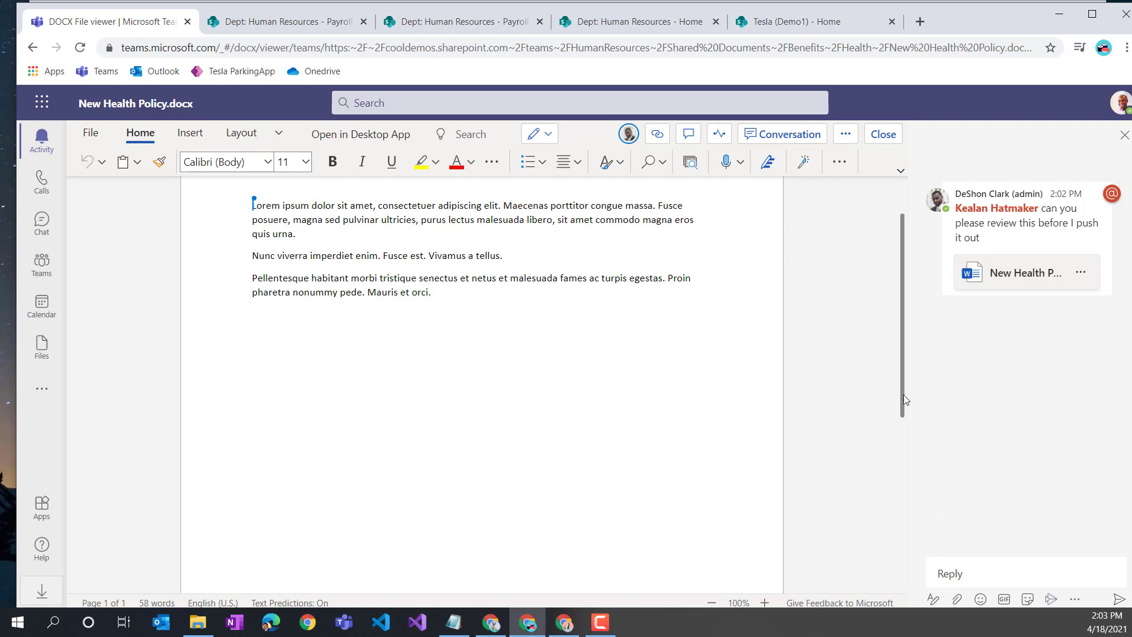
pyautogui.click(976, 576)
pyautogui.write('yep, looks good...ple')
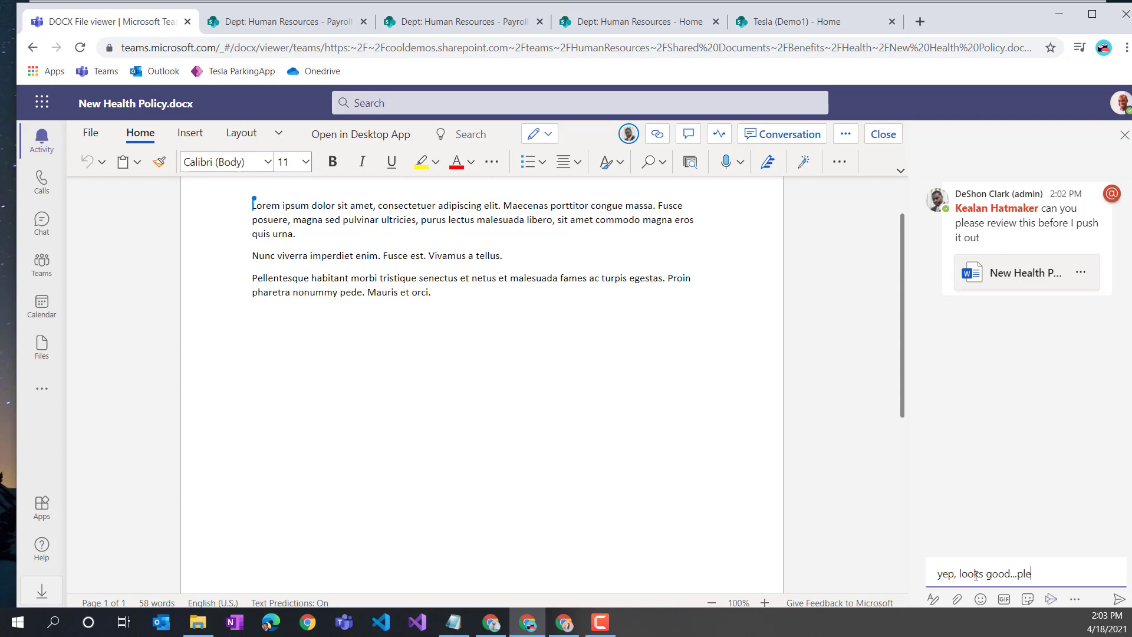
pyautogui.write('ase push')
pyautogui.press('Return')
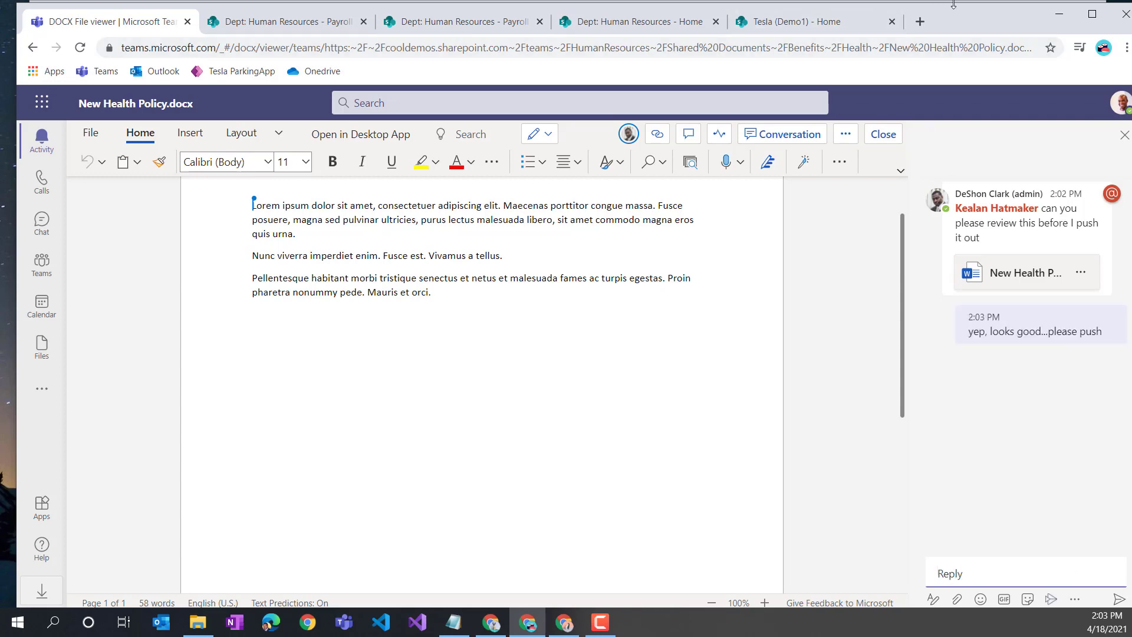
# Return to the admin's Teams window to read the reply, and close the conversation and the document
pyautogui.moveTo(967, 36); pyautogui.dragTo(1017, 125)
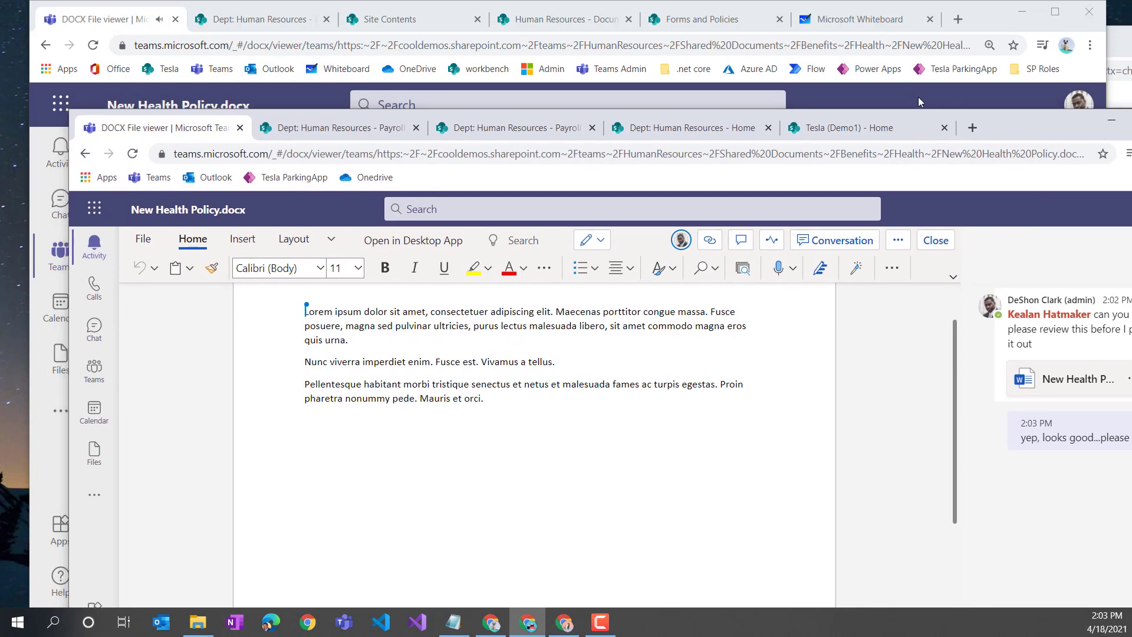
pyautogui.click(918, 97)
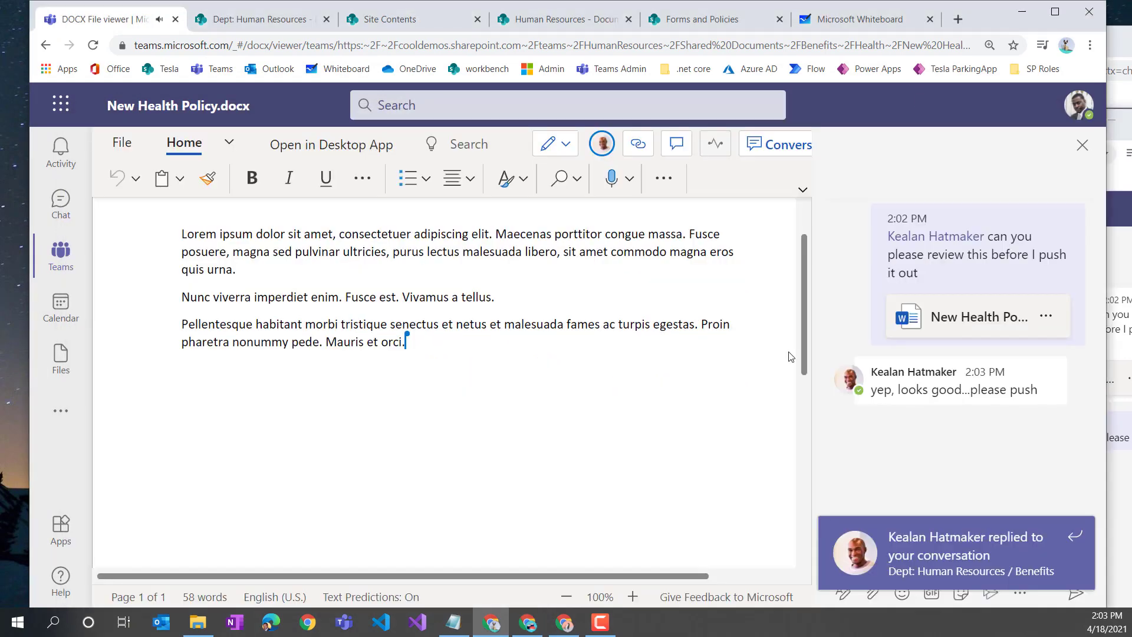
pyautogui.click(1081, 145)
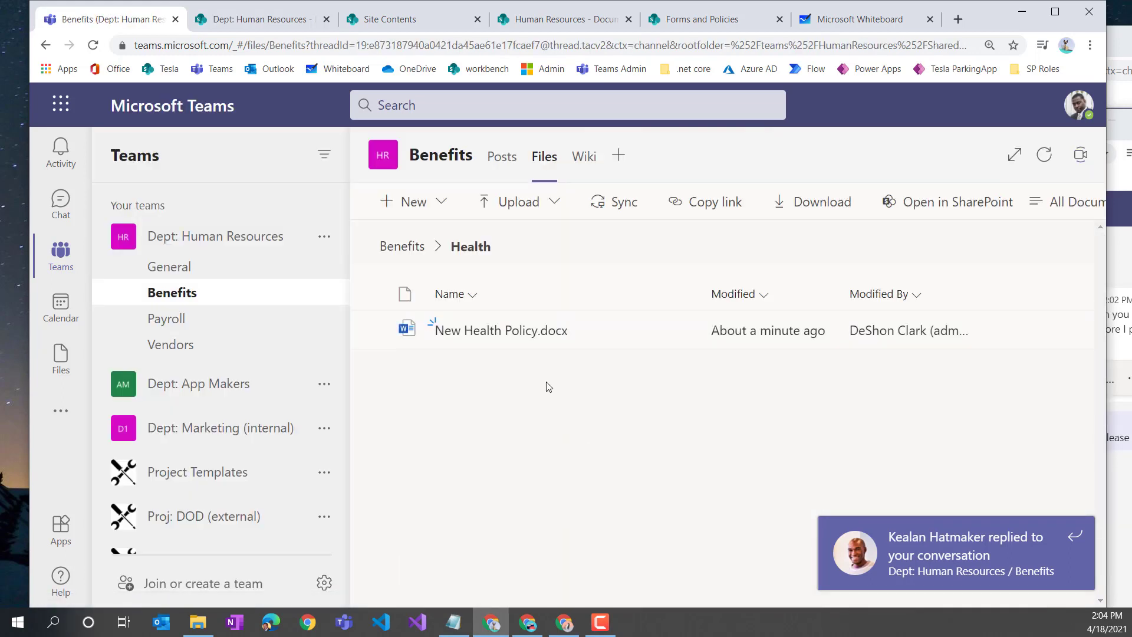
# Add SharePoint cloud storage to the root of the Benefits channel's files, linking the Documents library of the Human Resources site
pyautogui.click(403, 246)
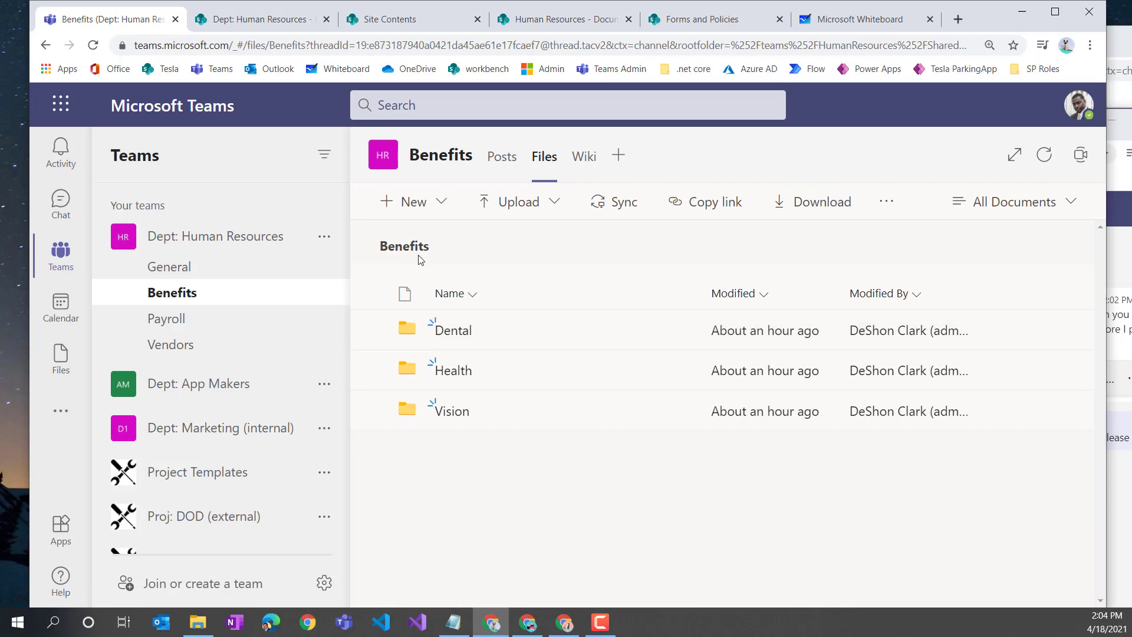
pyautogui.click(889, 207)
pyautogui.click(940, 247)
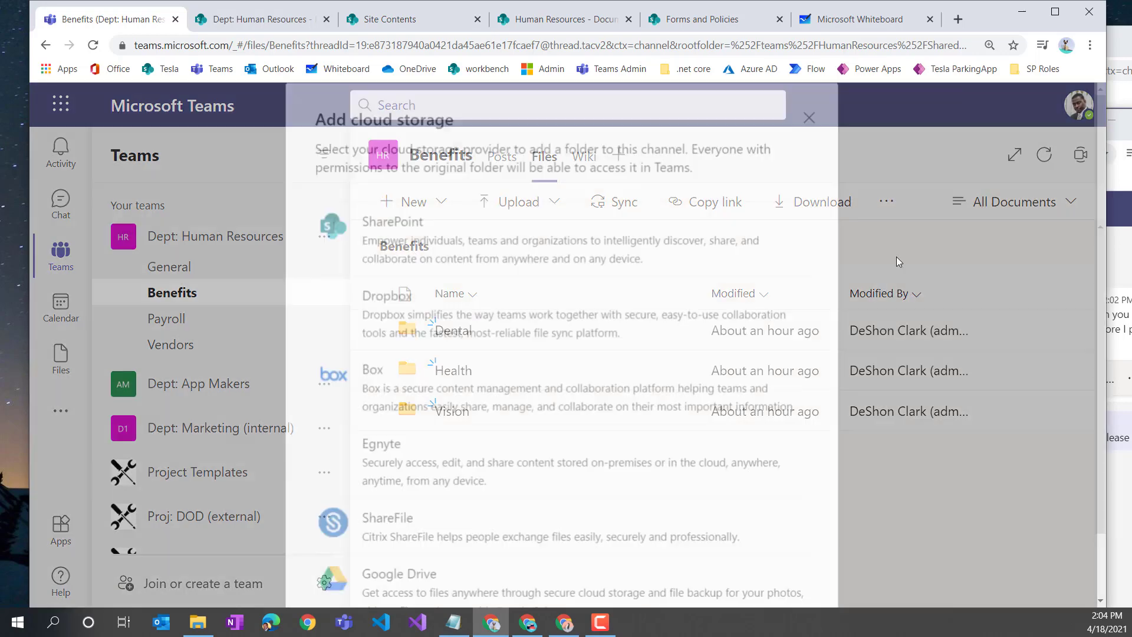
pyautogui.click(442, 253)
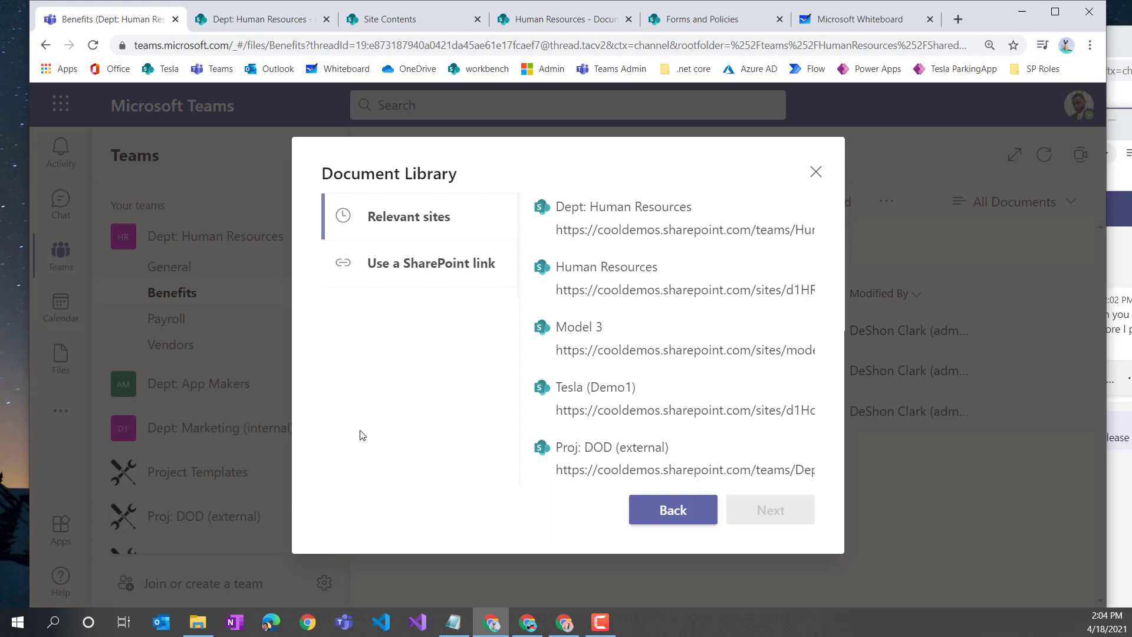
pyautogui.click(589, 336)
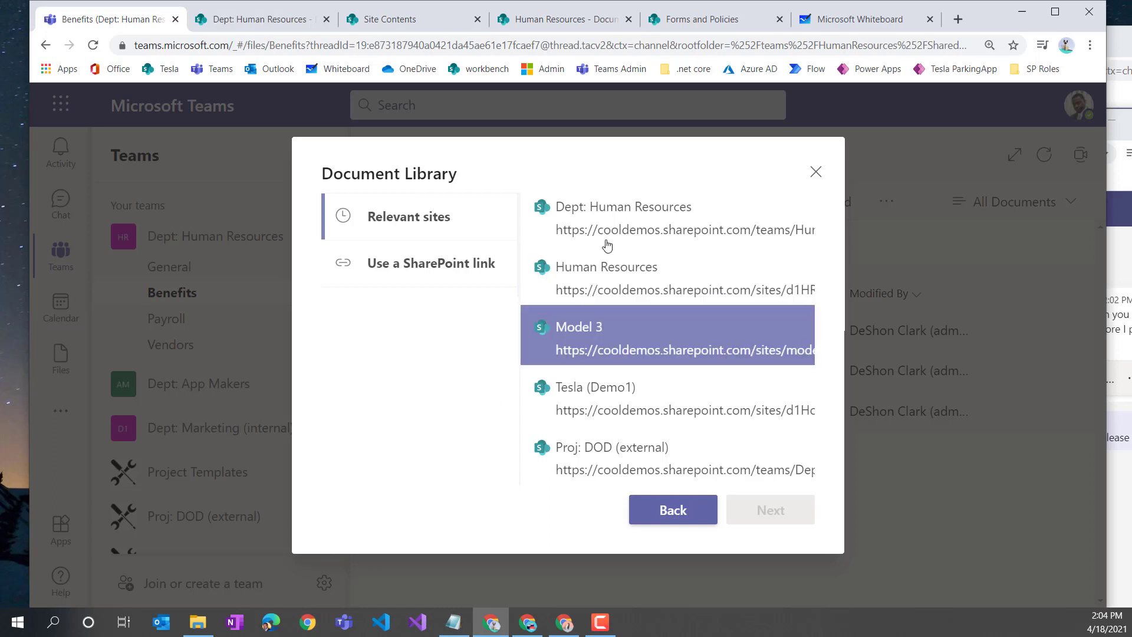
pyautogui.click(571, 213)
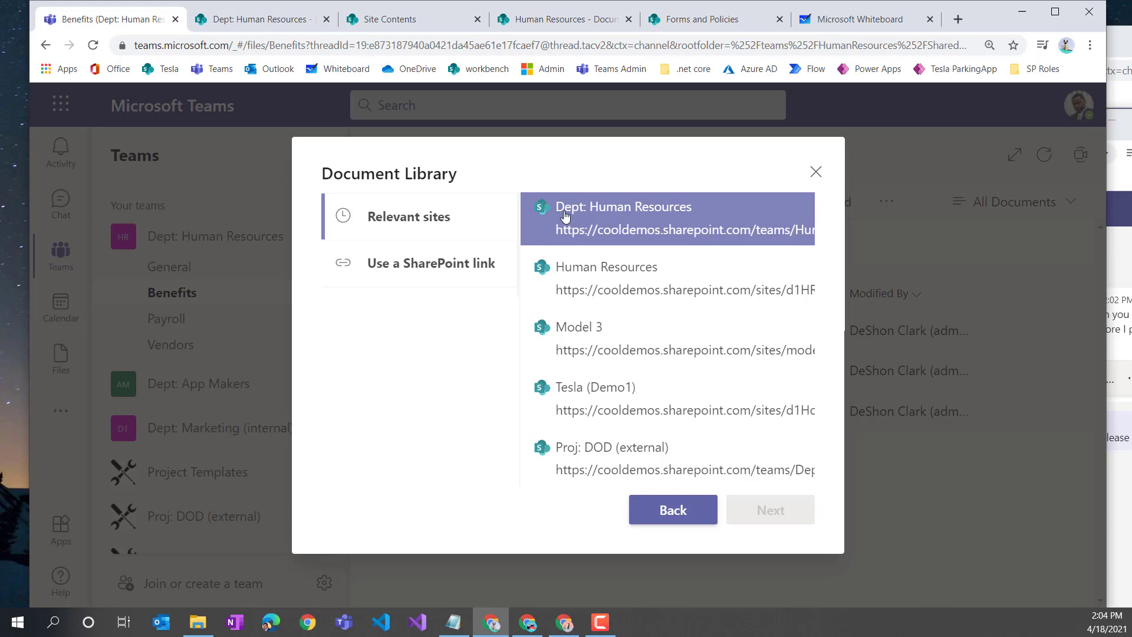
pyautogui.click(610, 282)
pyautogui.click(788, 517)
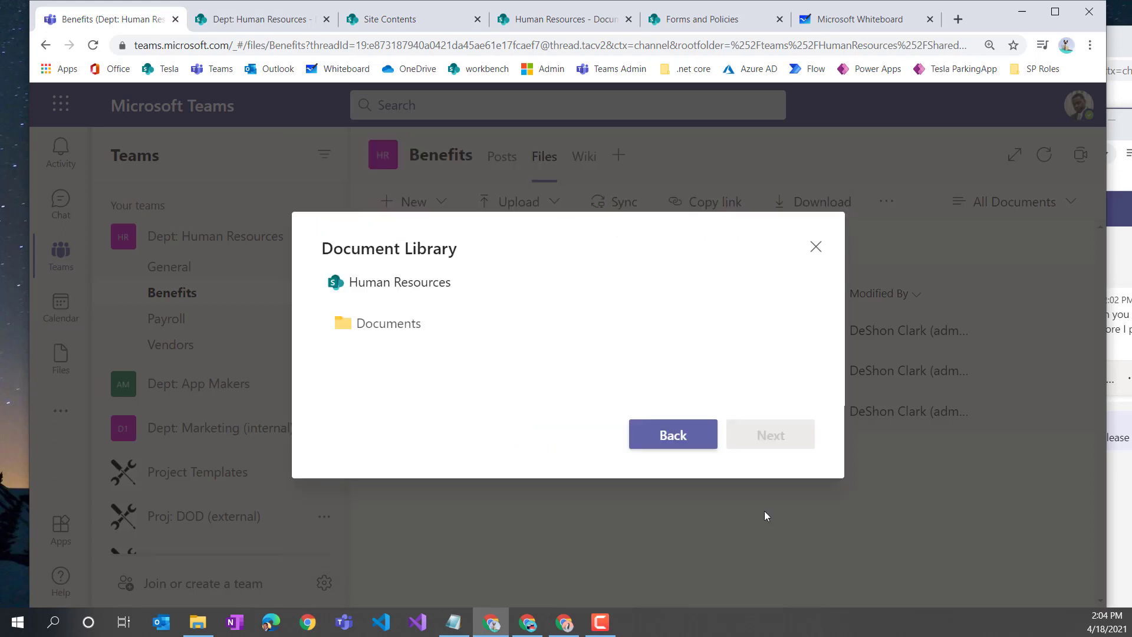
pyautogui.click(413, 328)
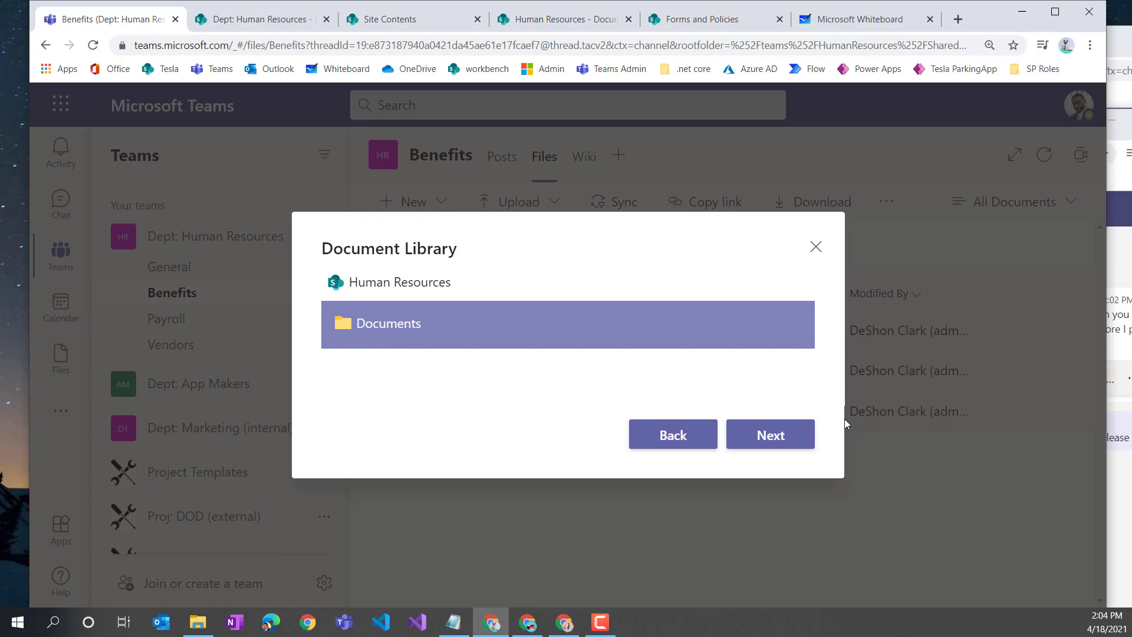
pyautogui.click(760, 441)
pyautogui.click(790, 441)
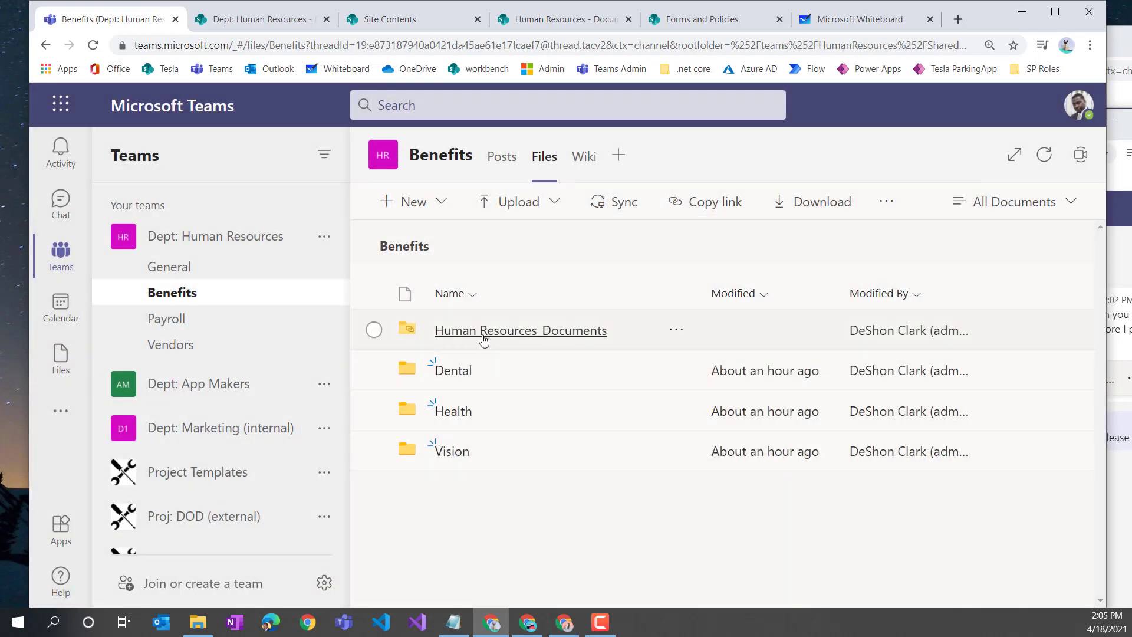
# Open the linked Human Resources_Documents folder in the Benefits channel and look through its files
pyautogui.click(483, 334)
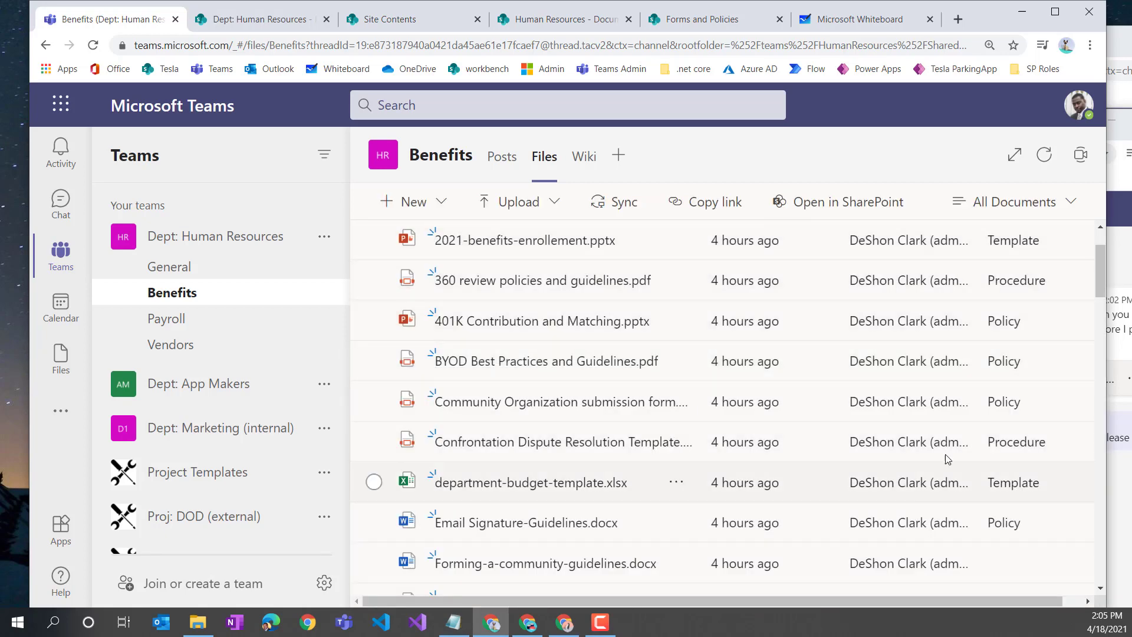
pyautogui.scroll(-10, 846, 383)
pyautogui.scroll(-5, 846, 383)
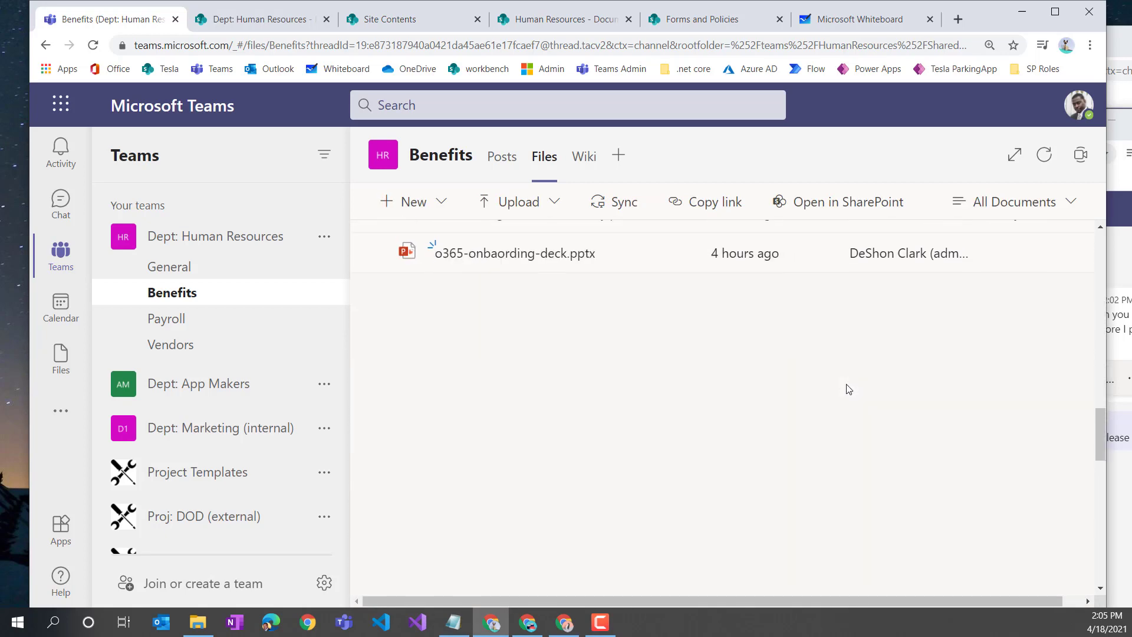
pyautogui.scroll(11, 847, 386)
pyautogui.scroll(6, 858, 379)
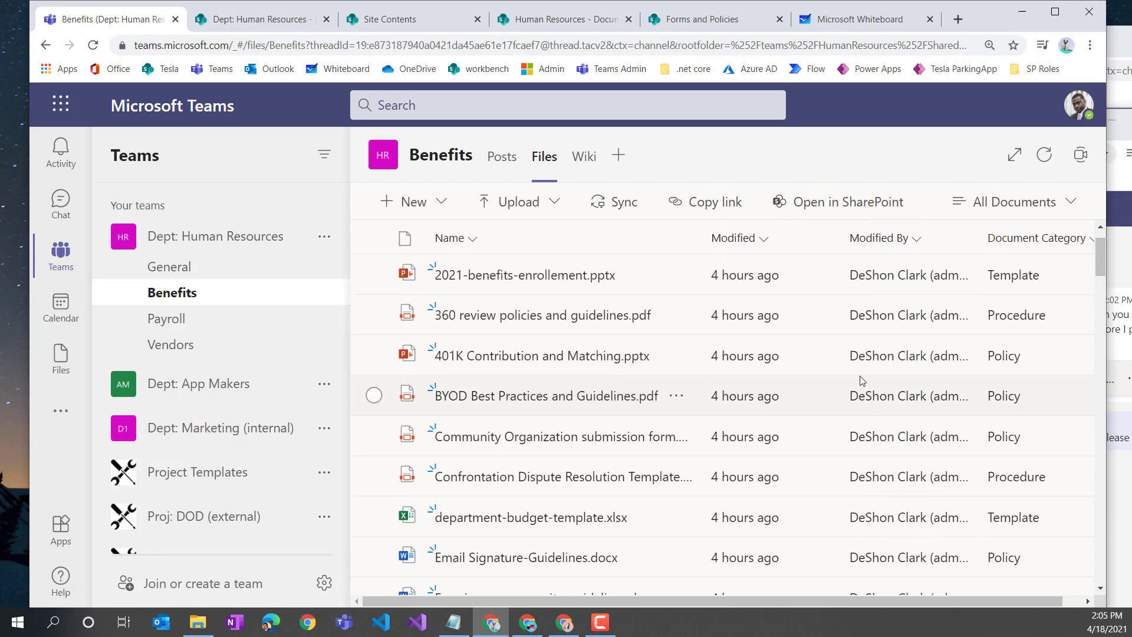
# Compare the Human Resources site's document library in SharePoint with the linked folder's file list in Teams
pyautogui.click(567, 25)
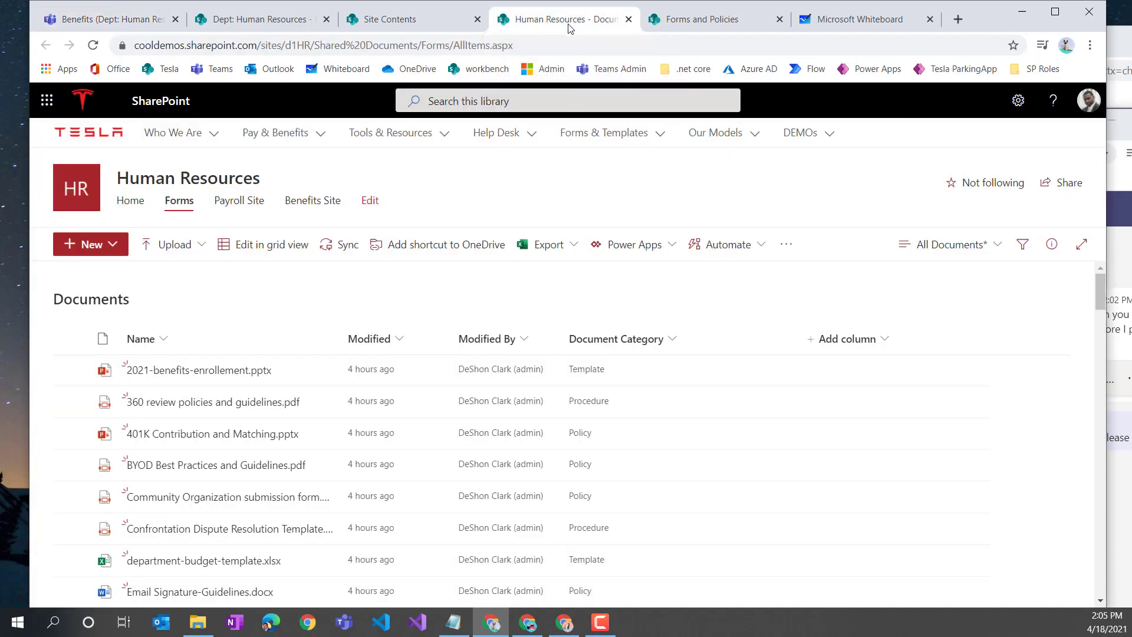
pyautogui.scroll(-5, 263, 443)
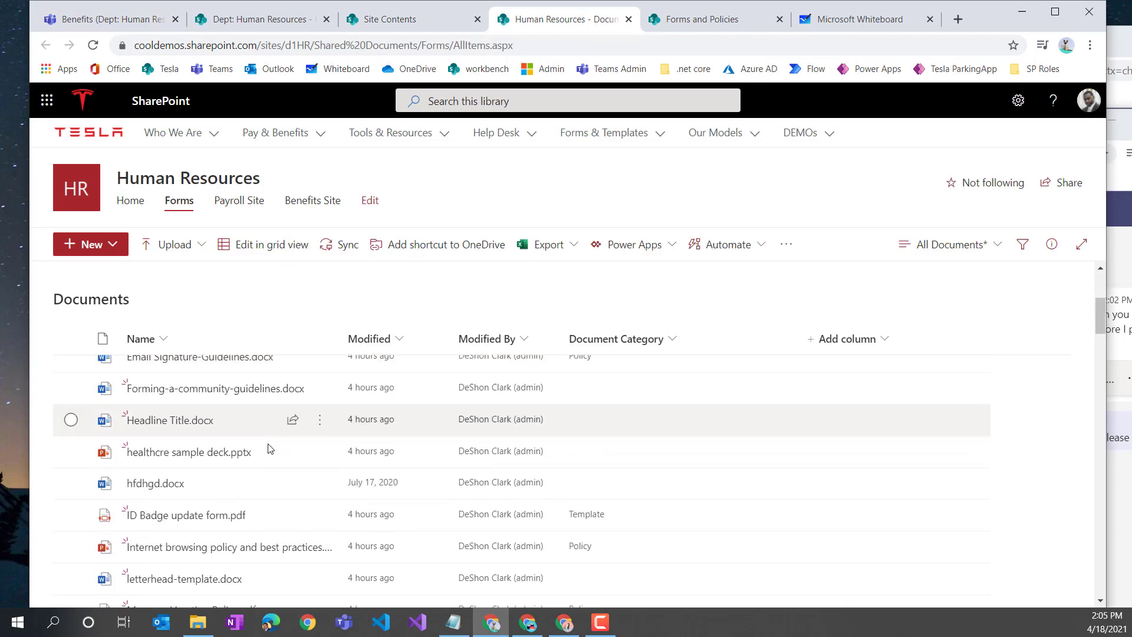
pyautogui.scroll(3, 266, 442)
pyautogui.click(116, 23)
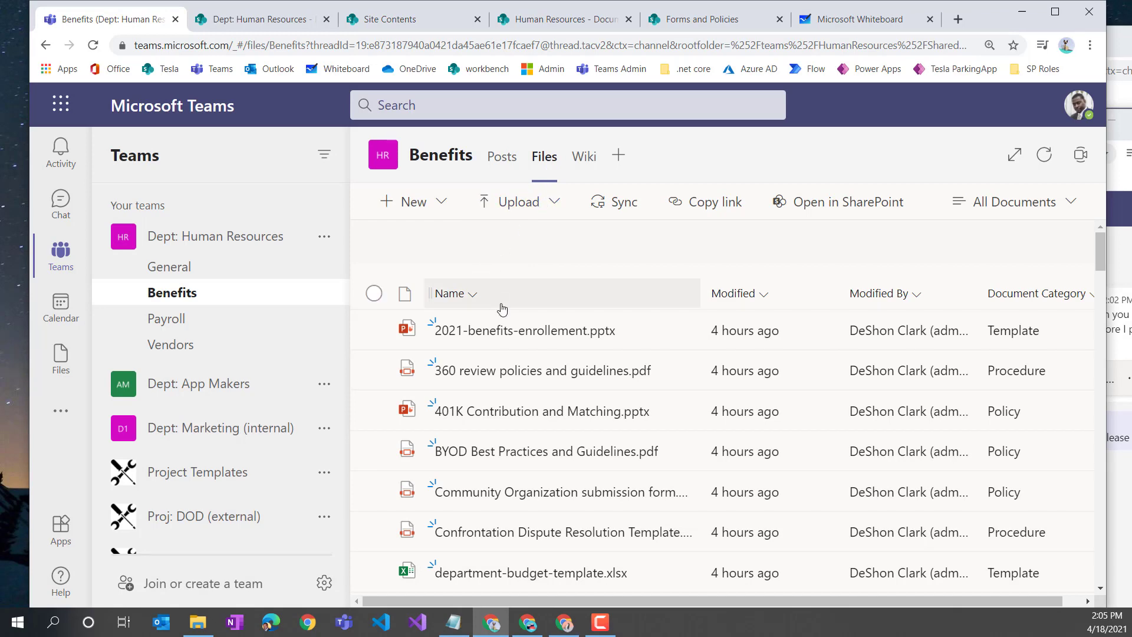
pyautogui.scroll(-3, 455, 407)
pyautogui.scroll(3, 455, 399)
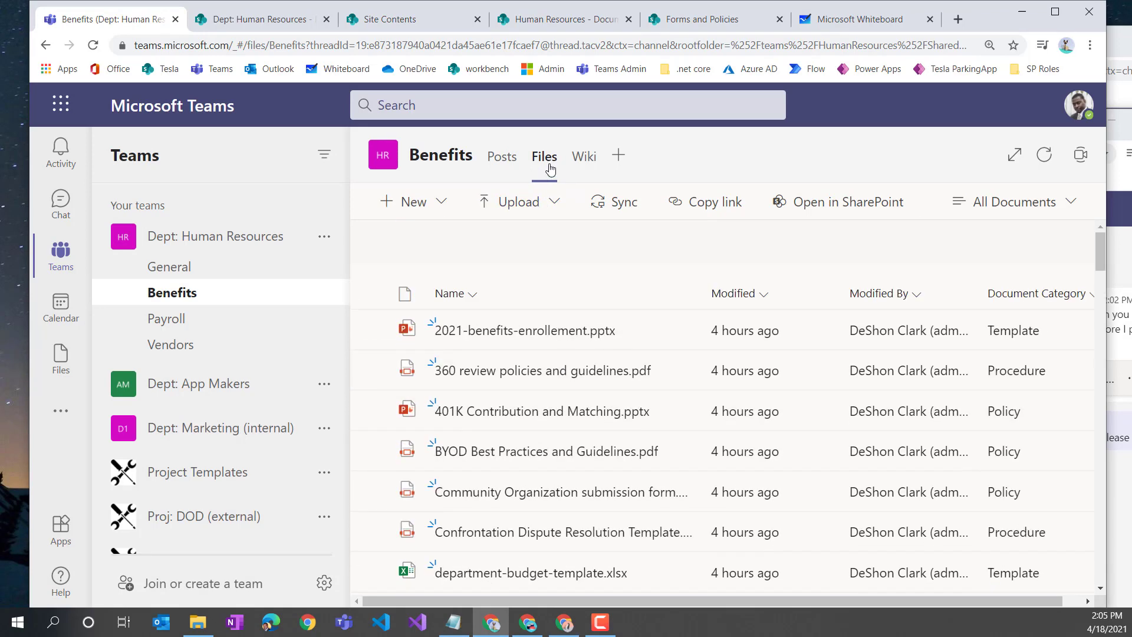
# Move New Health Policy.docx from the Benefits channel's Health folder into the linked Human Resources_Documents library
pyautogui.click(502, 158)
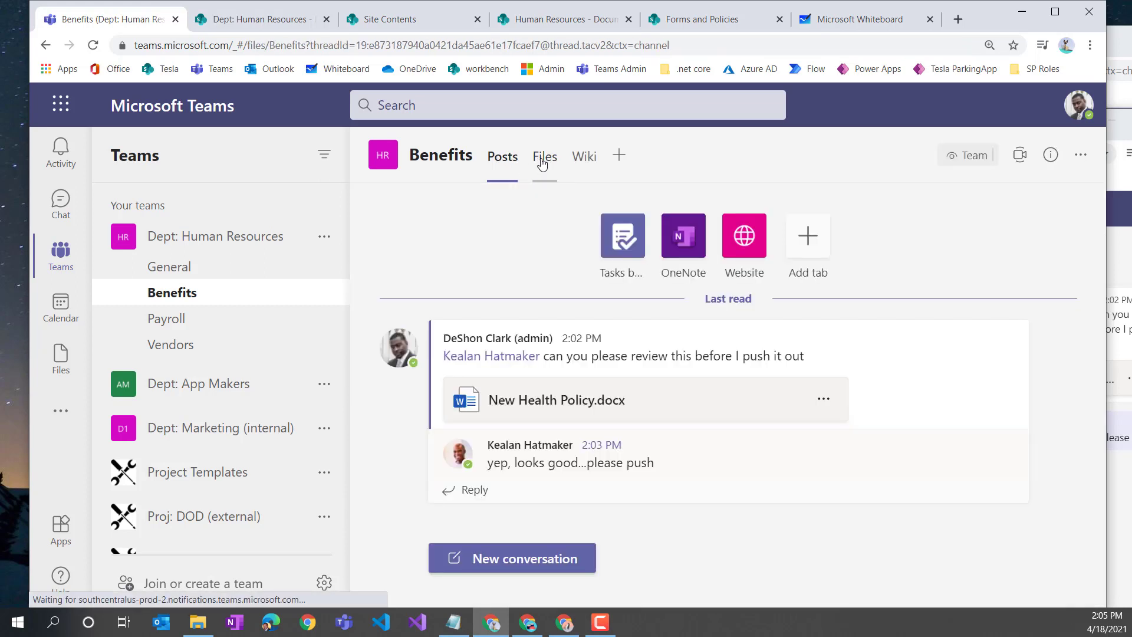
pyautogui.click(542, 160)
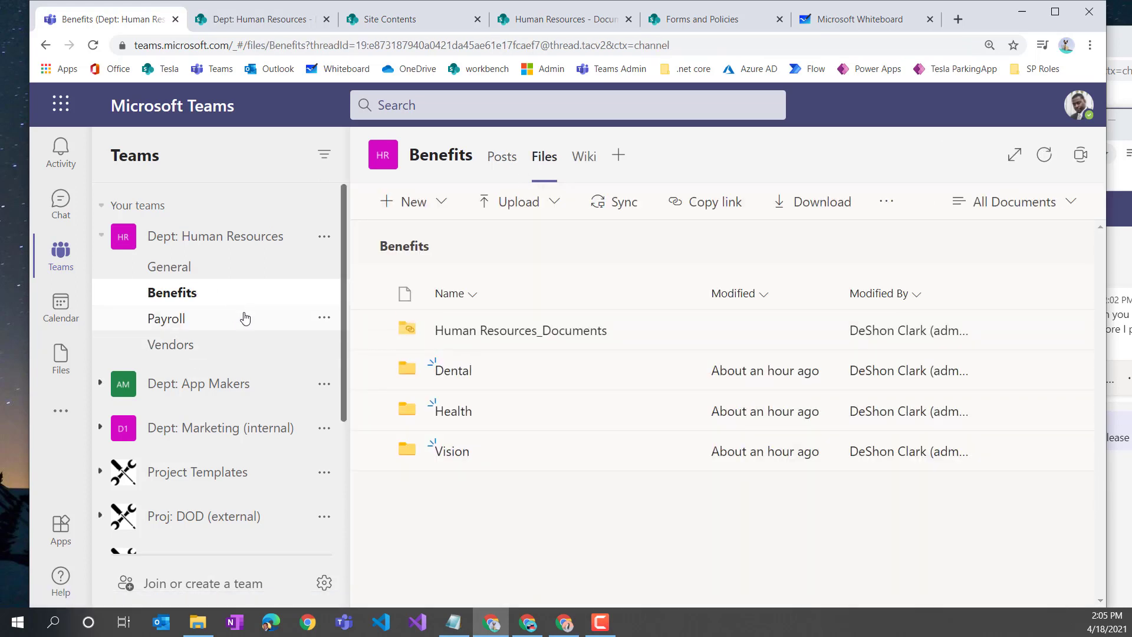
pyautogui.click(465, 419)
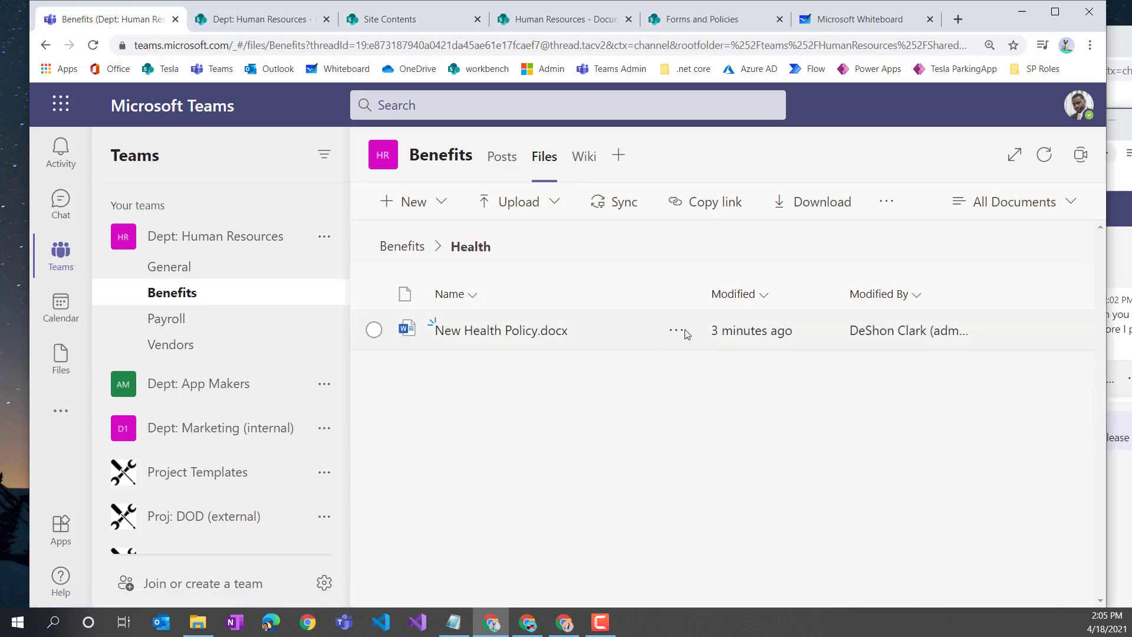
pyautogui.click(673, 330)
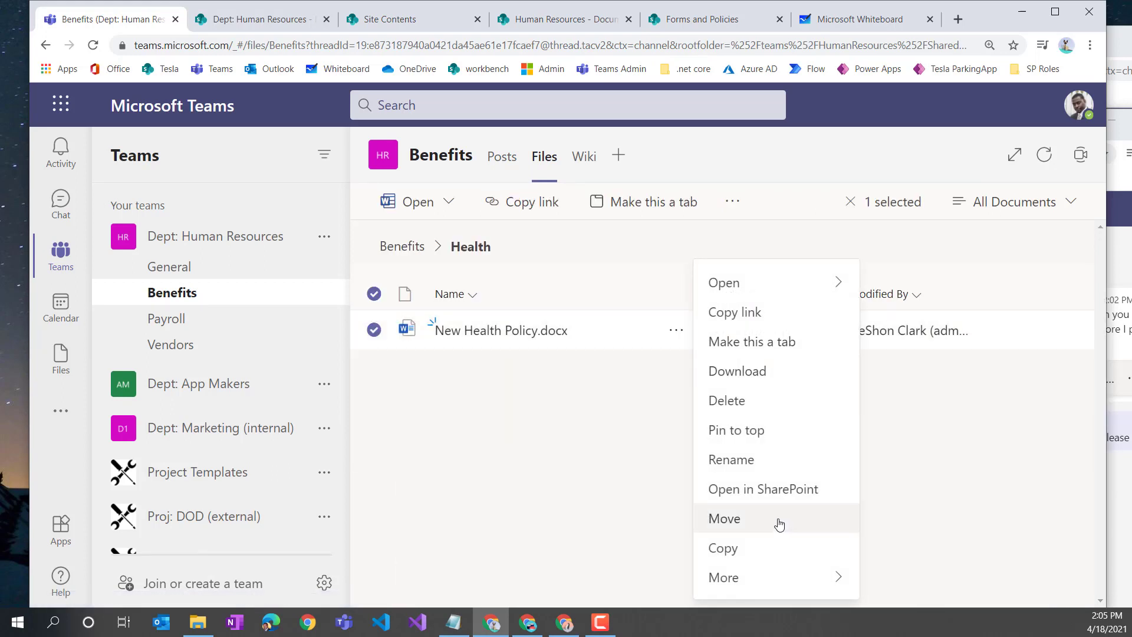
pyautogui.click(758, 521)
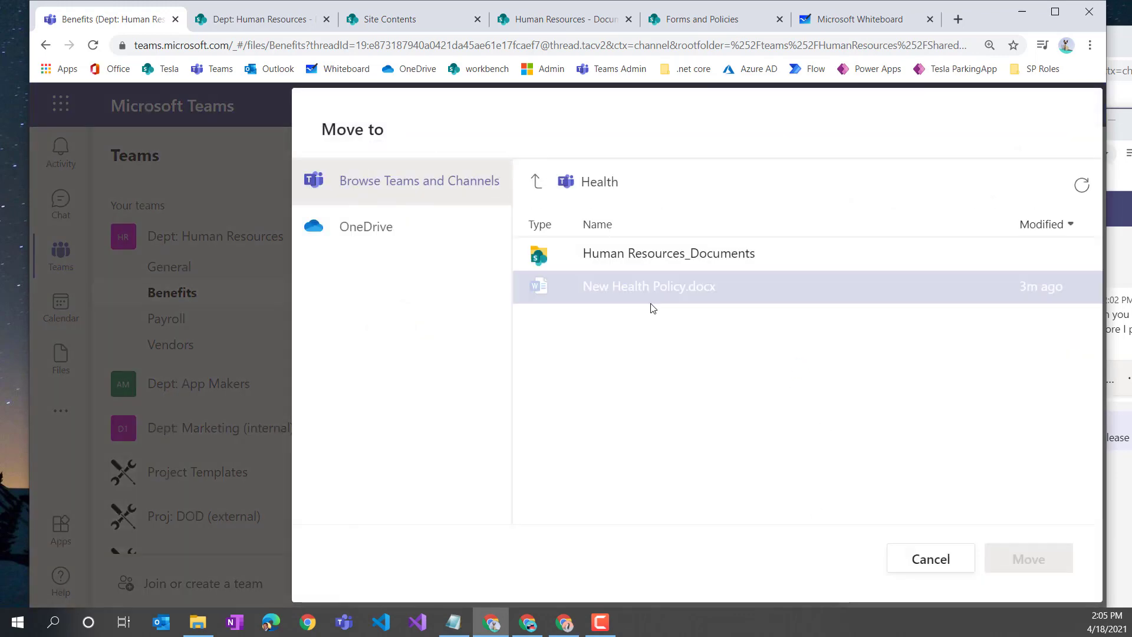
pyautogui.click(678, 262)
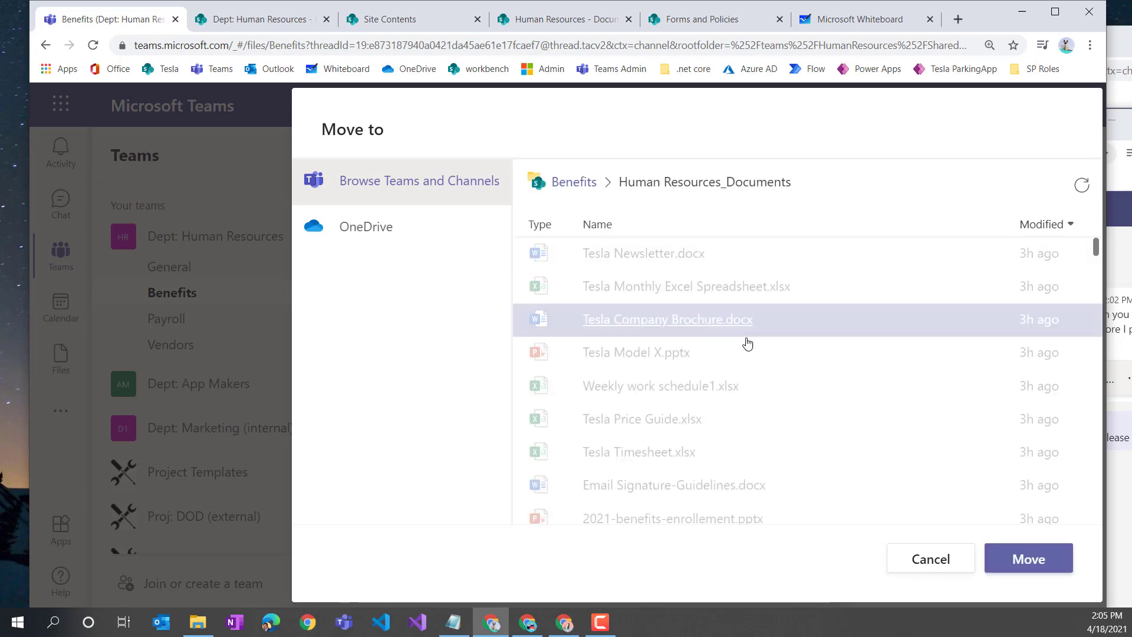
pyautogui.click(1028, 568)
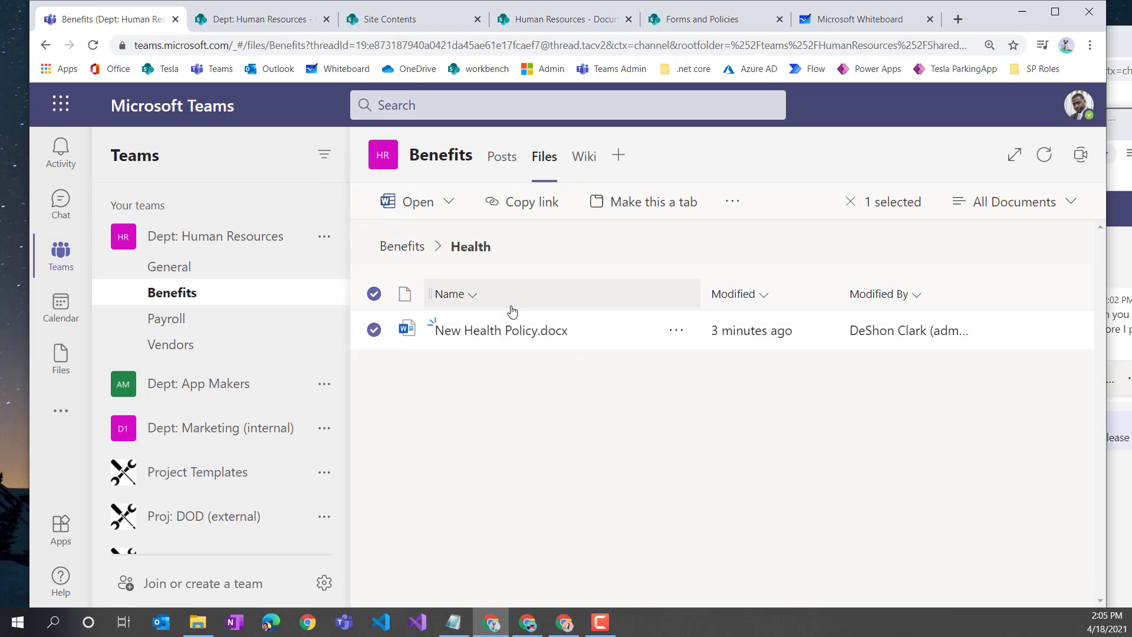
# Open the linked Human Resources_Documents library in the Benefits channel and sort its files by Modified, newer to older
pyautogui.click(403, 247)
pyautogui.click(491, 331)
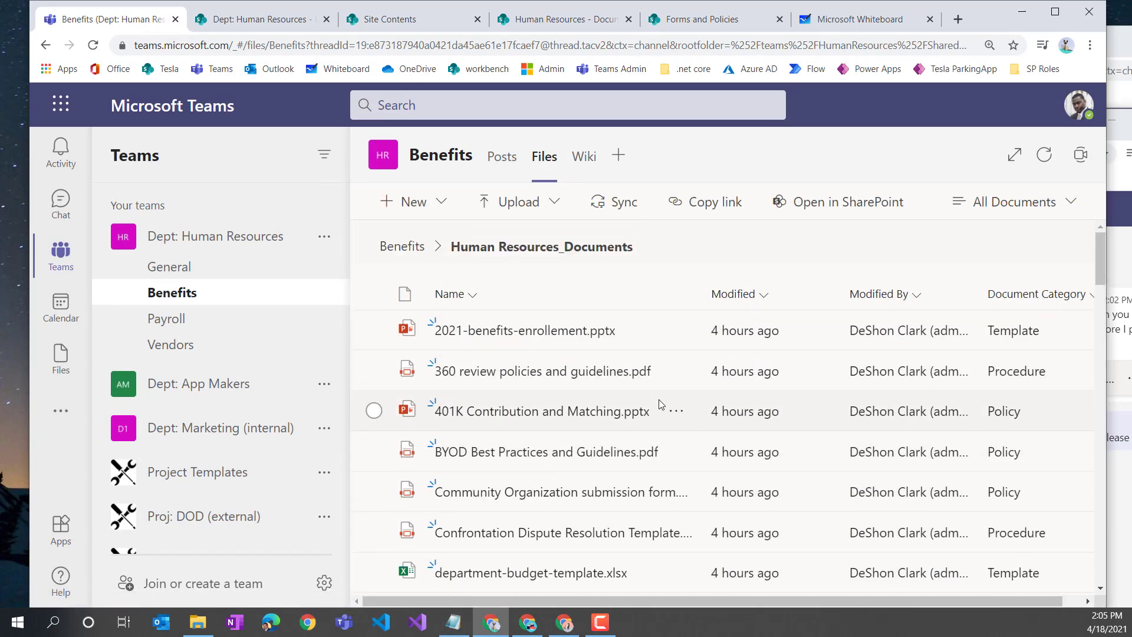
pyautogui.scroll(-2, 660, 404)
pyautogui.scroll(2, 662, 404)
pyautogui.click(765, 297)
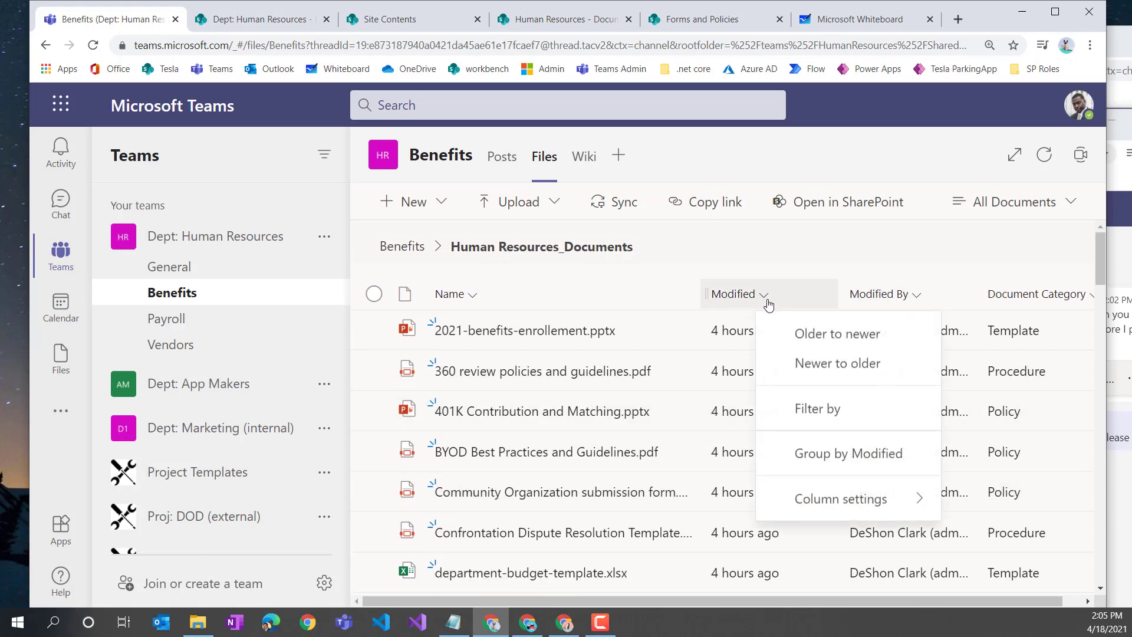
pyautogui.click(807, 364)
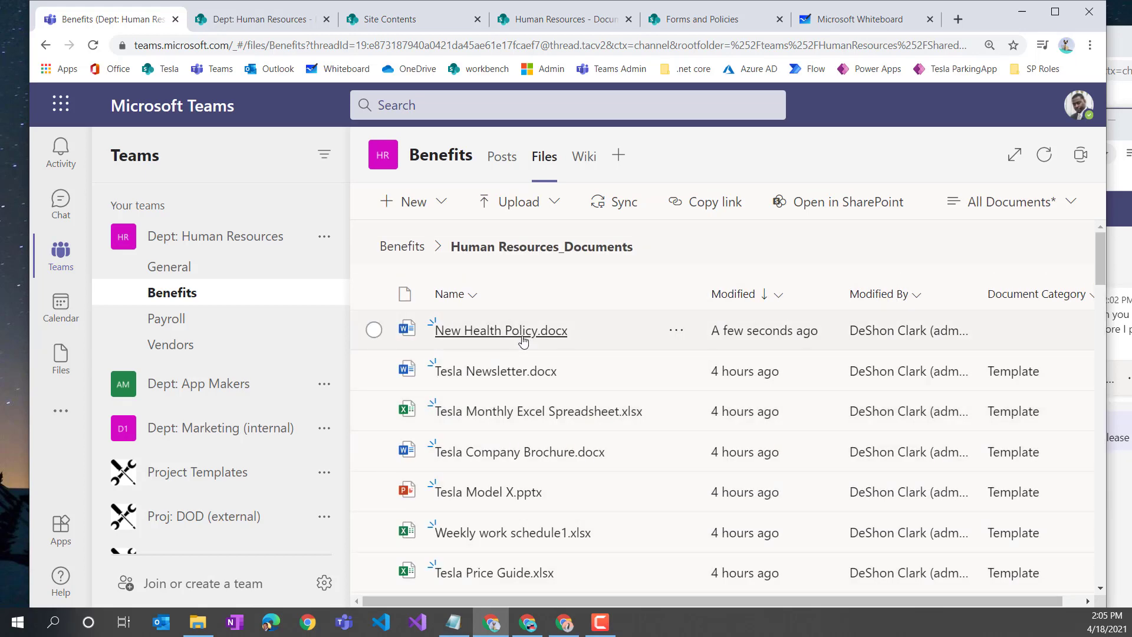
# Open New Health Policy.docx's library in SharePoint from Teams and sort its documents by Modified, newer to older
pyautogui.click(676, 332)
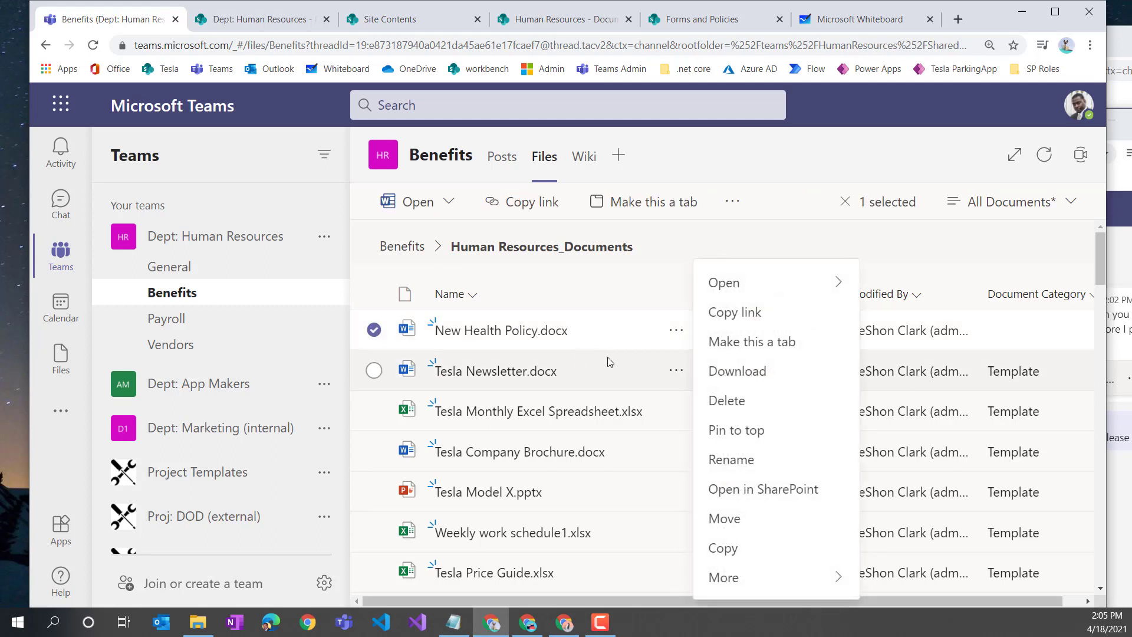
pyautogui.hotkey('ctrl', '-')
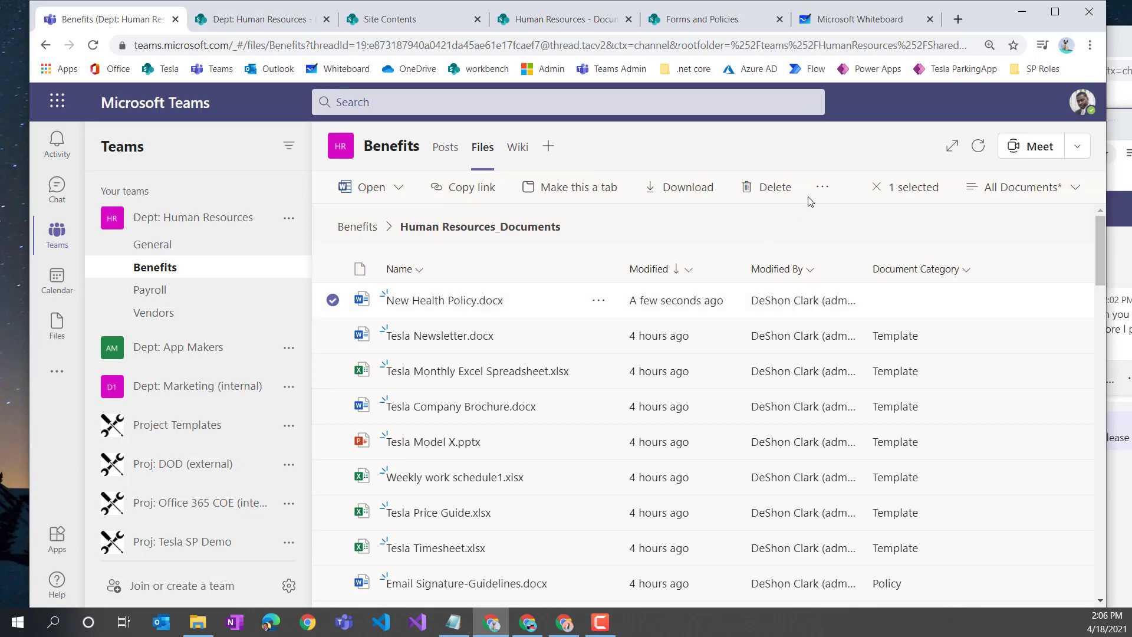
pyautogui.click(822, 187)
pyautogui.click(883, 277)
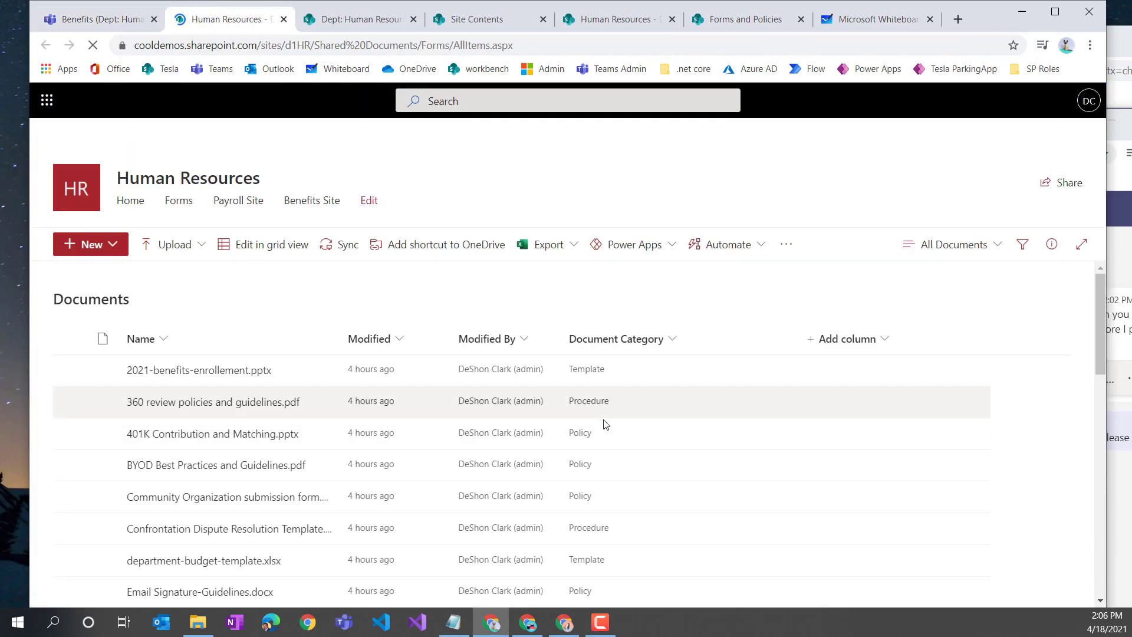
pyautogui.click(522, 345)
pyautogui.click(398, 344)
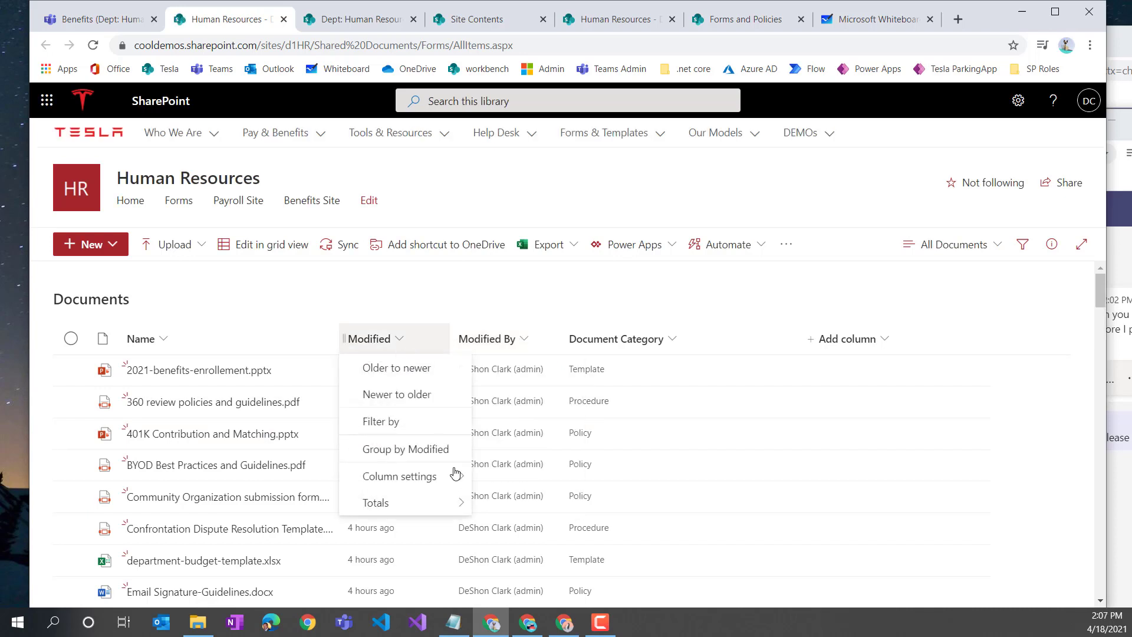
pyautogui.click(425, 403)
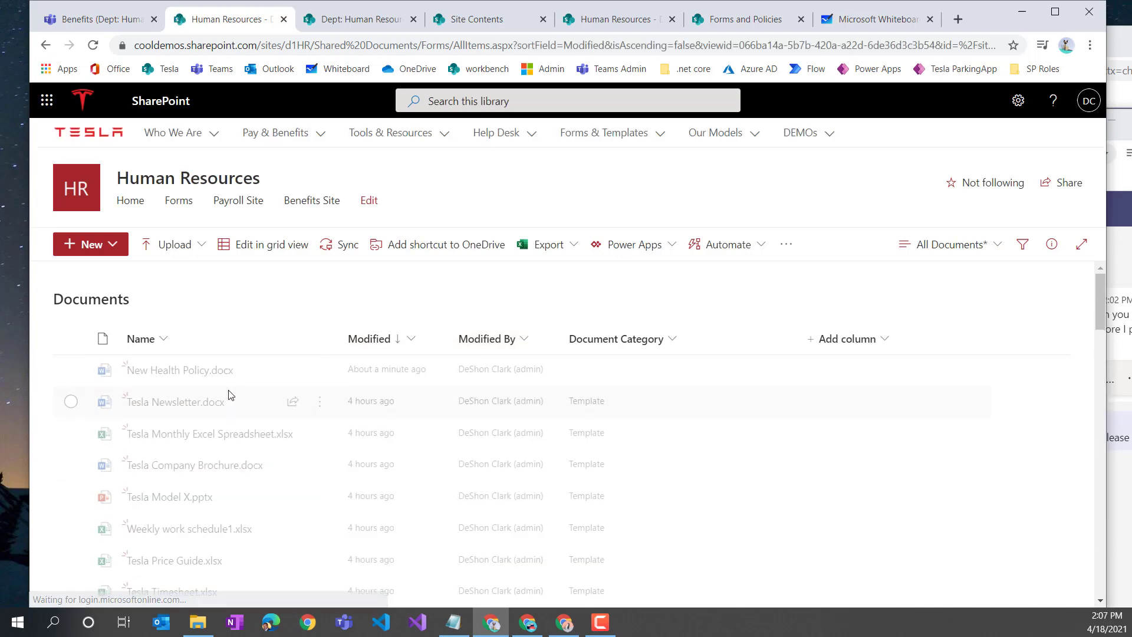
# Set the Document Category of New Health Policy.docx to Policy in its file properties
pyautogui.click(71, 370)
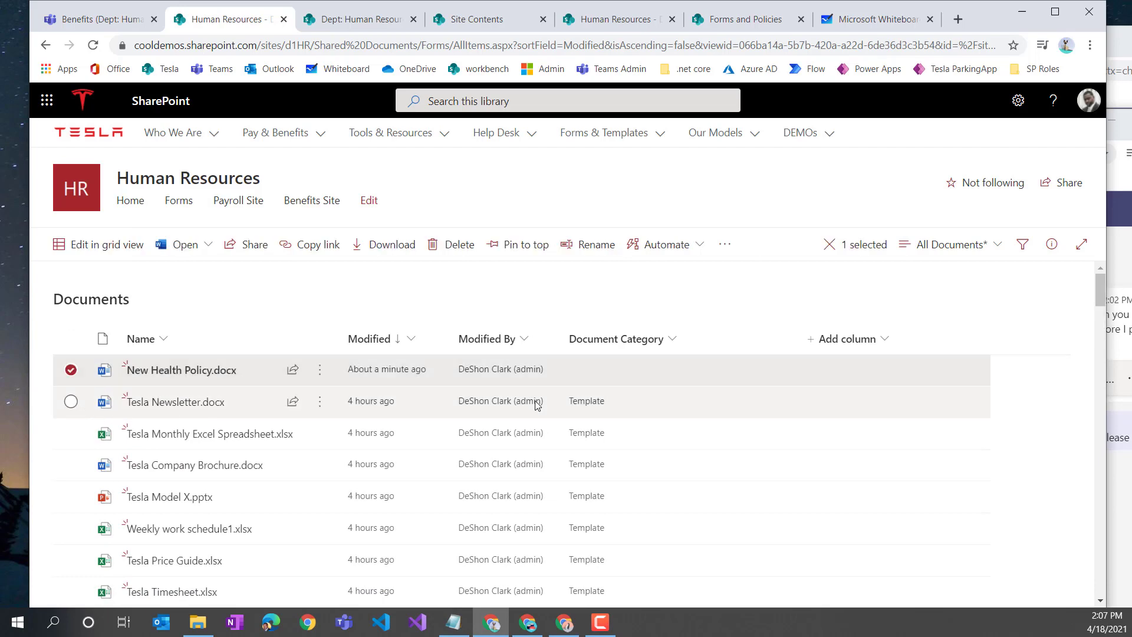
pyautogui.click(1049, 248)
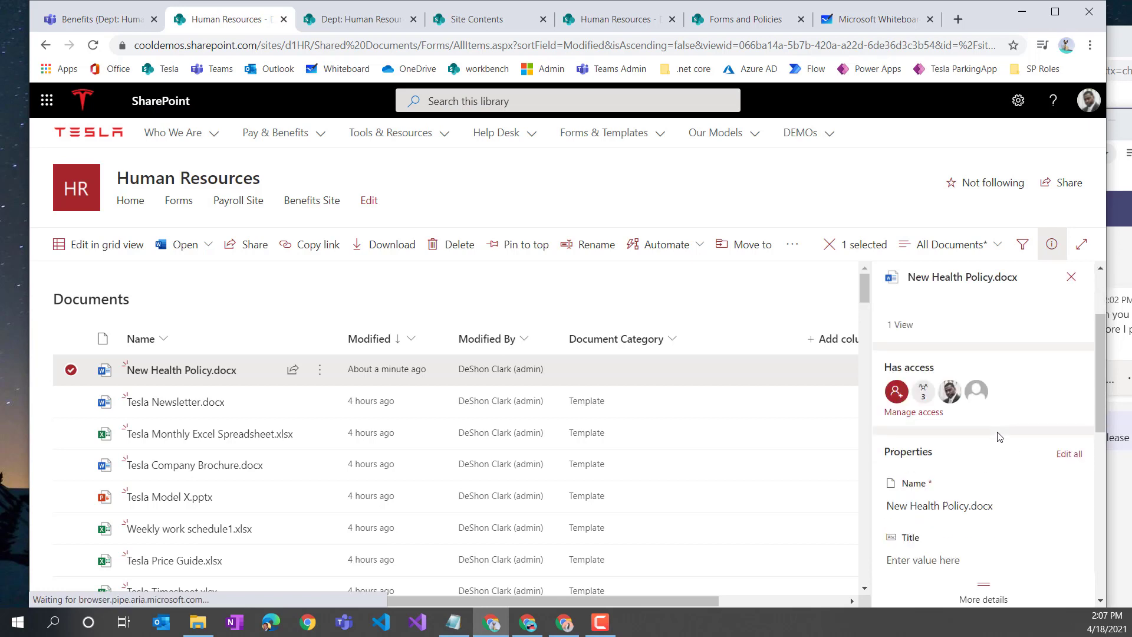
pyautogui.scroll(-3, 999, 436)
pyautogui.click(955, 441)
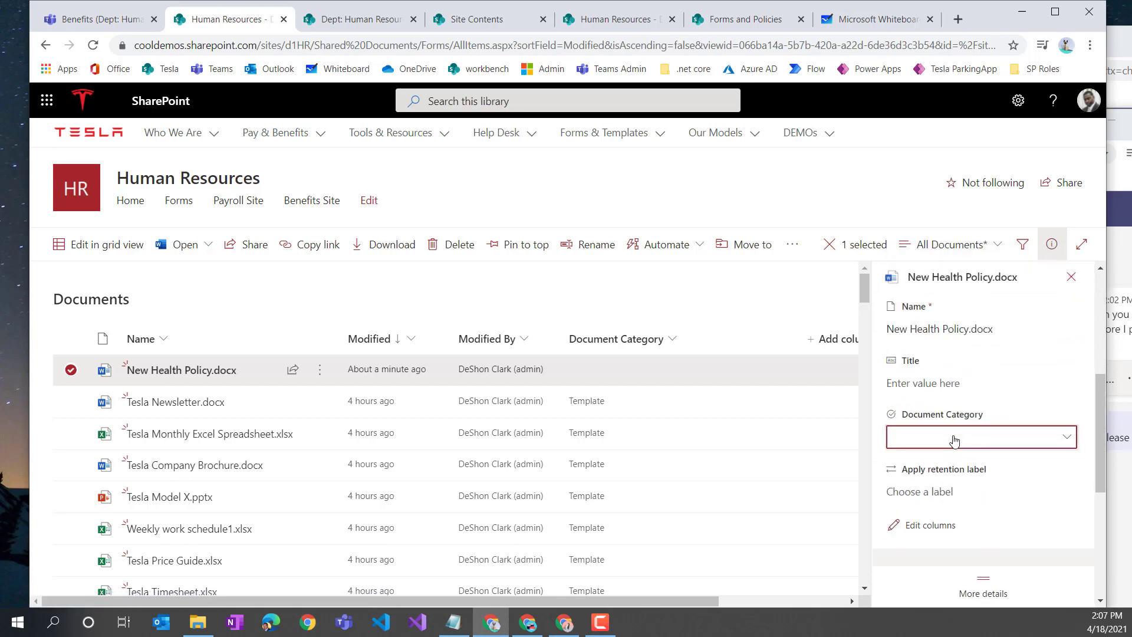
pyautogui.click(954, 441)
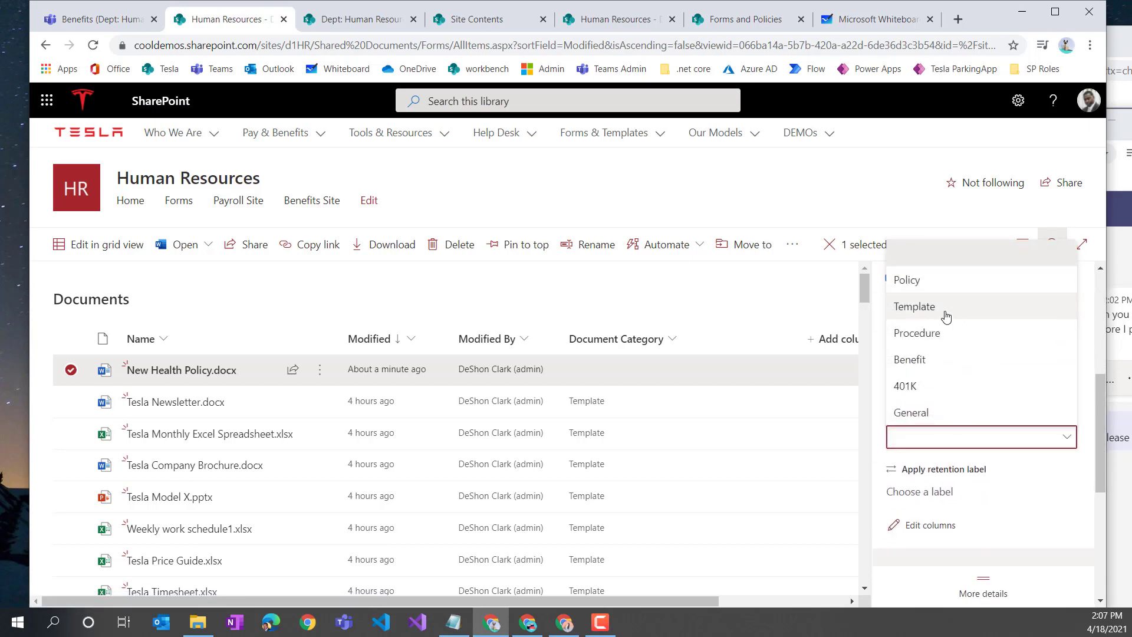
pyautogui.click(943, 279)
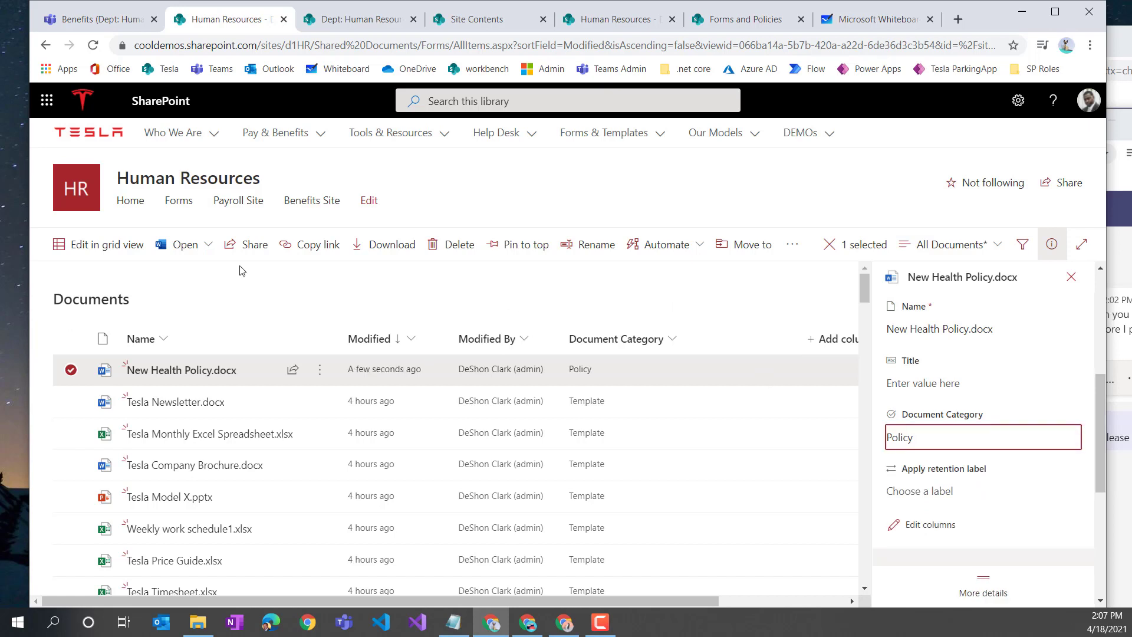
# Open the Human Resources site's Forms page in a new browser tab and check its Policies list for New Health Policy.docx
pyautogui.rightClick(178, 202)
pyautogui.click(236, 217)
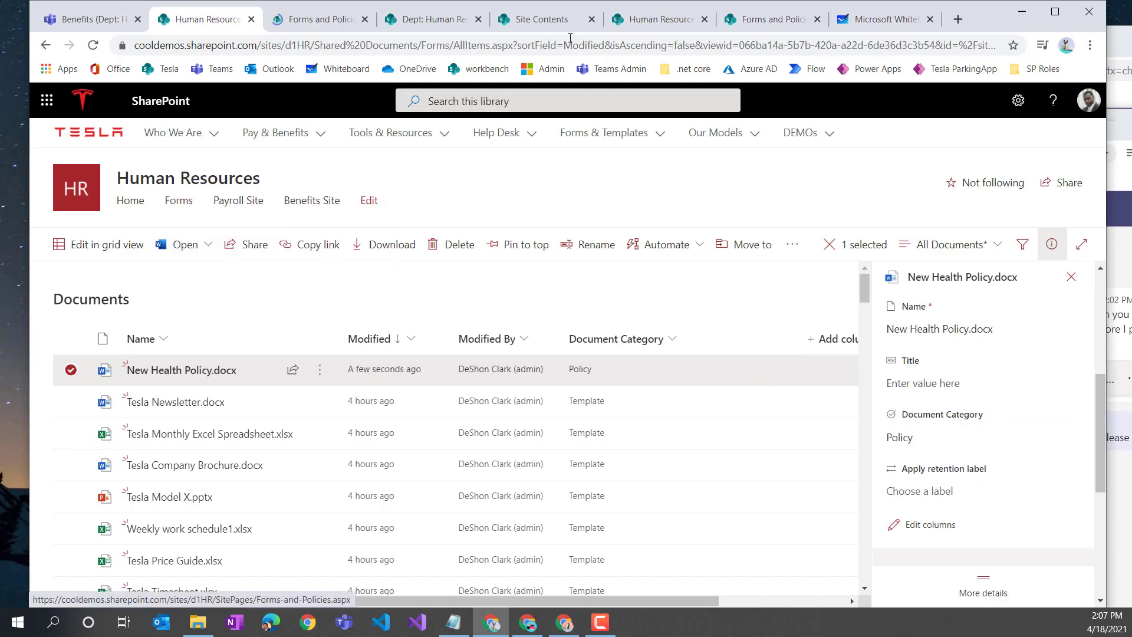
pyautogui.click(313, 19)
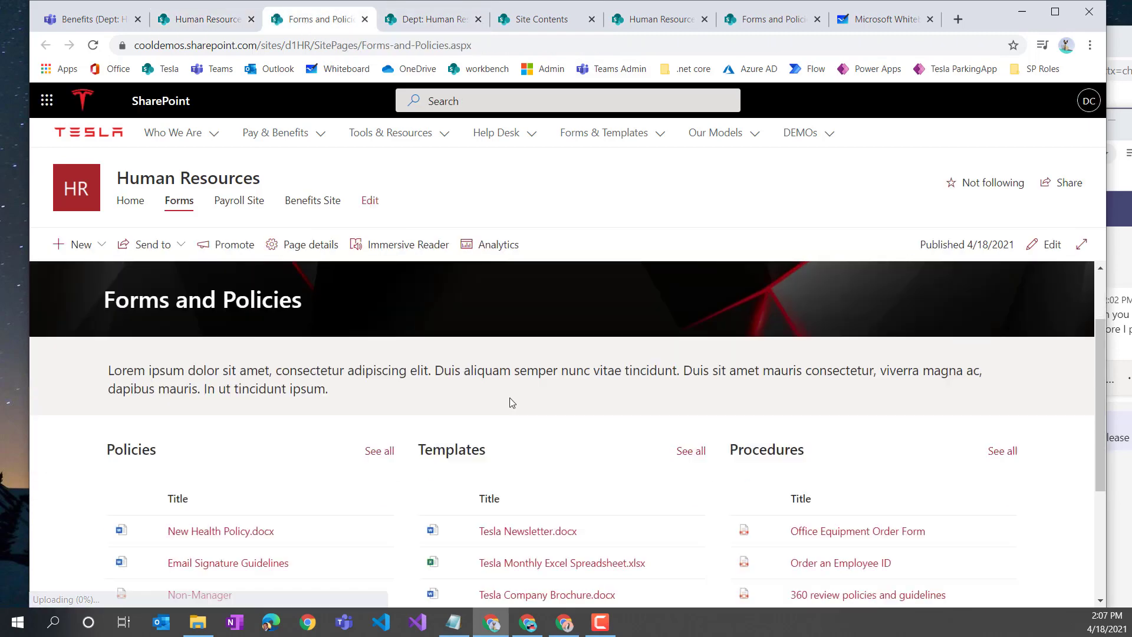
pyautogui.scroll(-2, 511, 402)
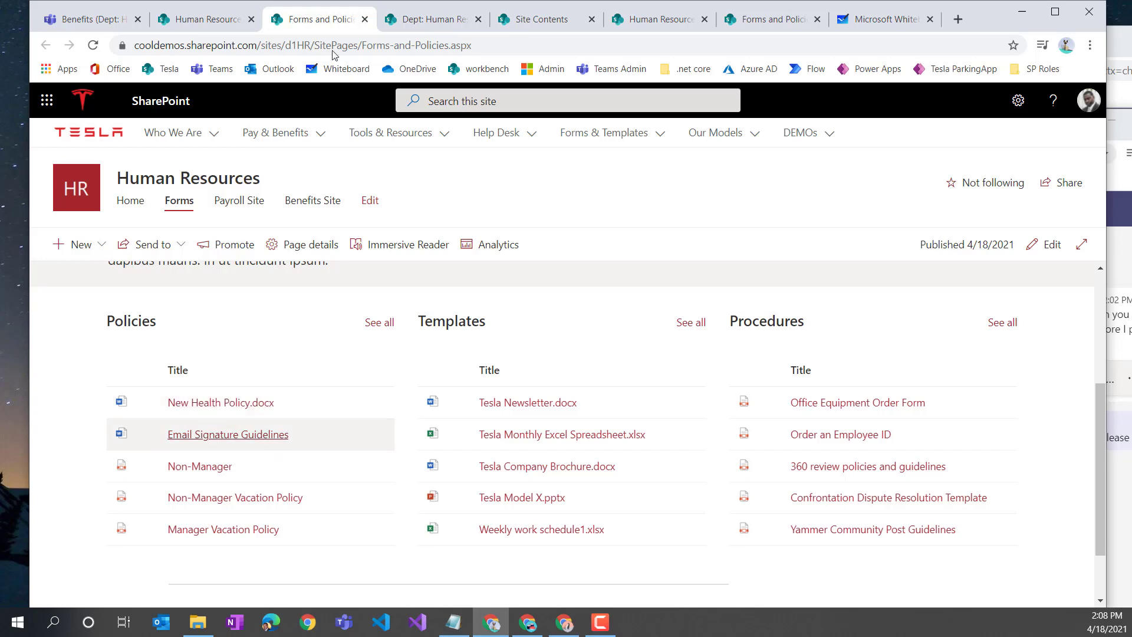
pyautogui.click(63, 18)
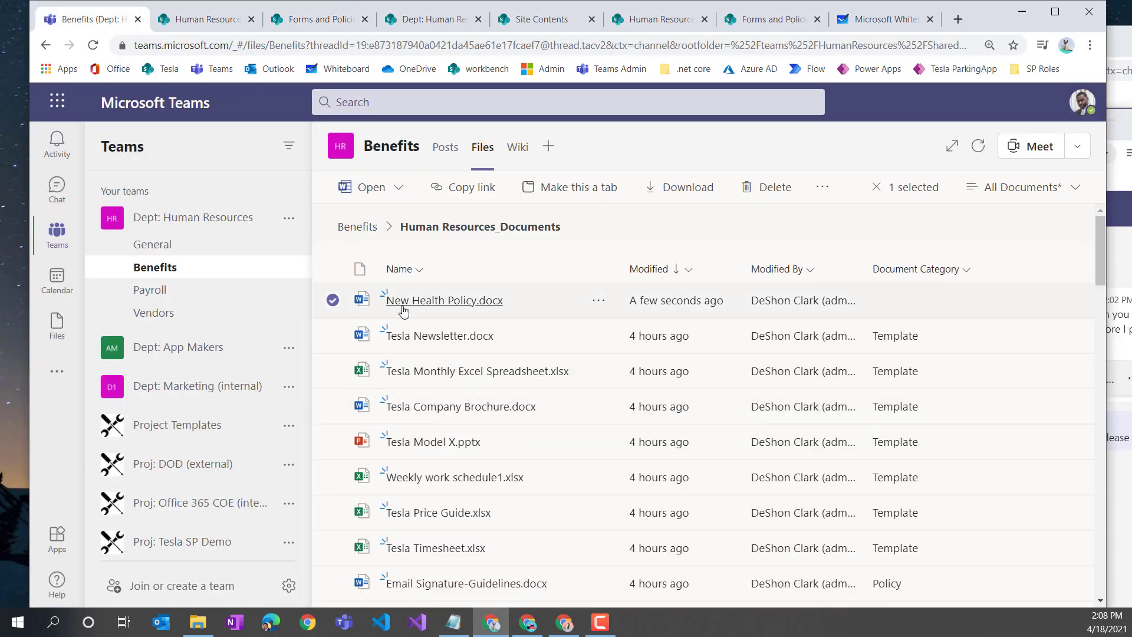
pyautogui.click(600, 302)
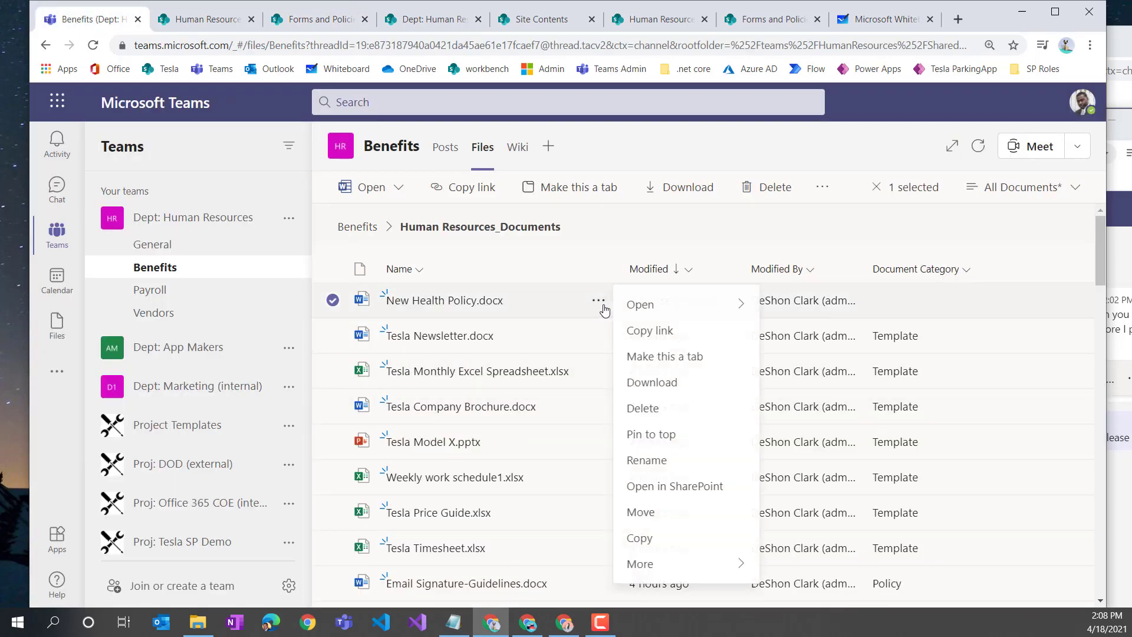
pyautogui.click(641, 537)
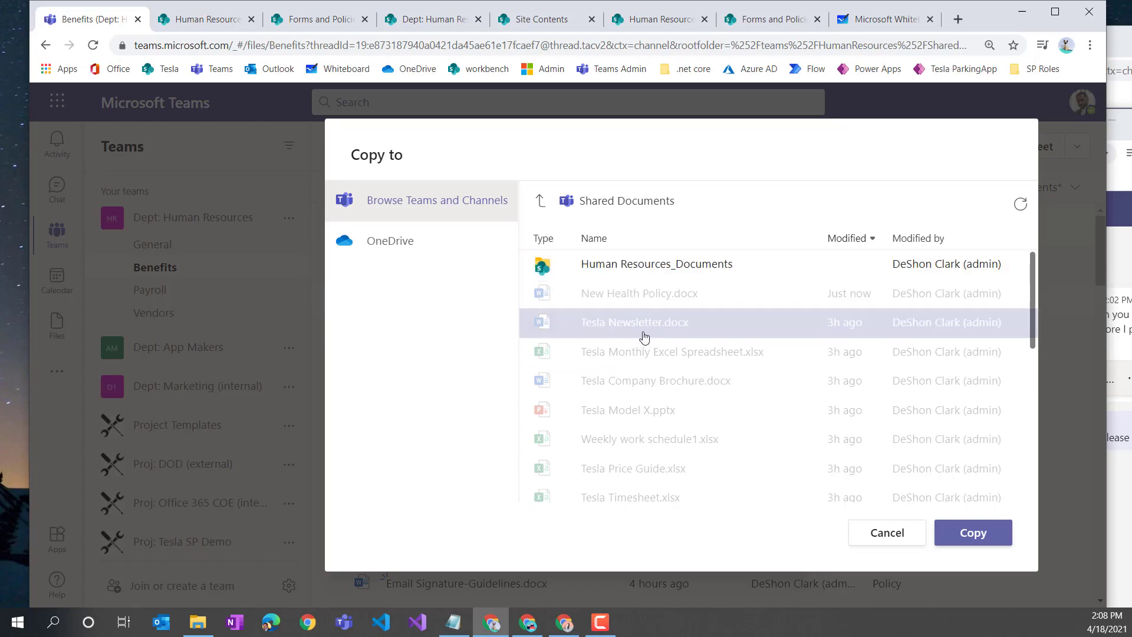
pyautogui.click(872, 534)
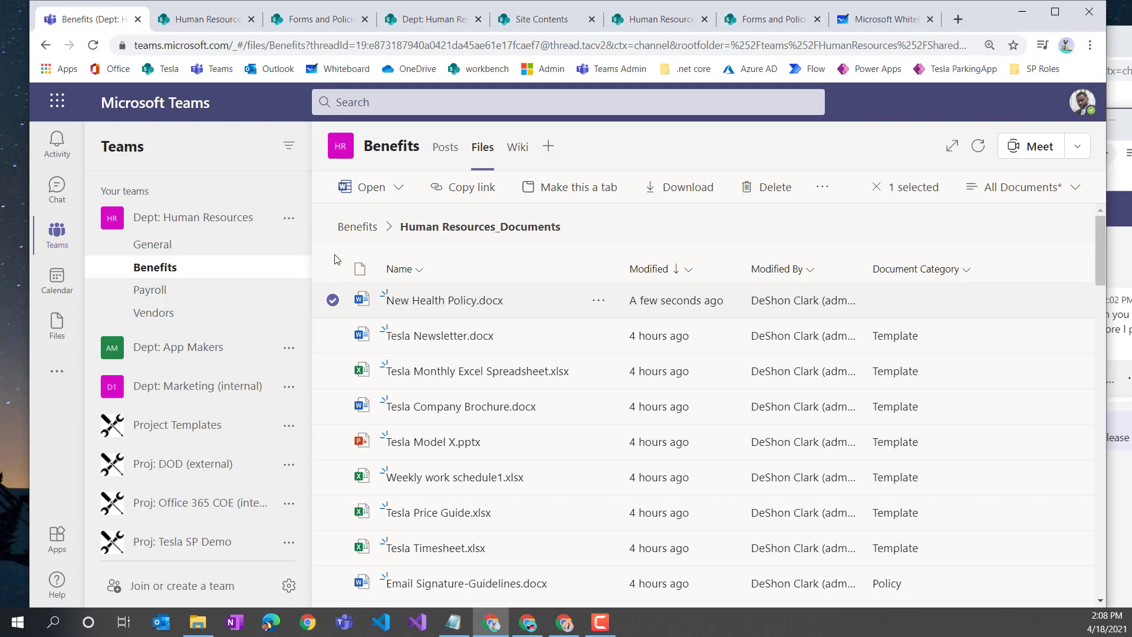
# Return to the Benefits channel's top-level files in Teams, and view the General and Benefits channel posts
pyautogui.click(357, 227)
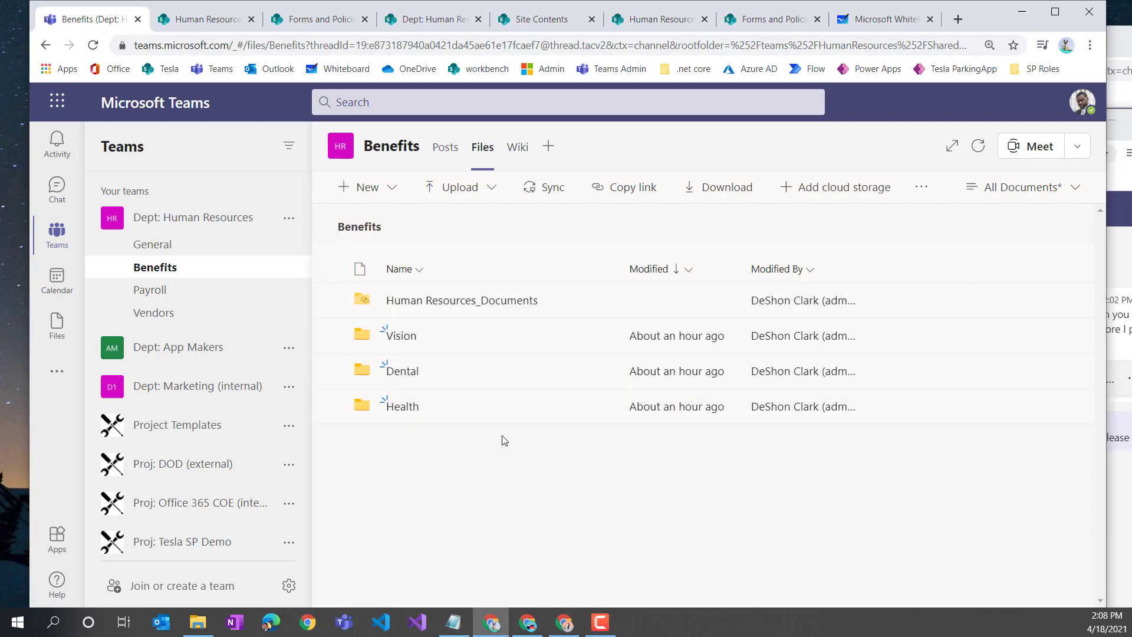
pyautogui.click(152, 244)
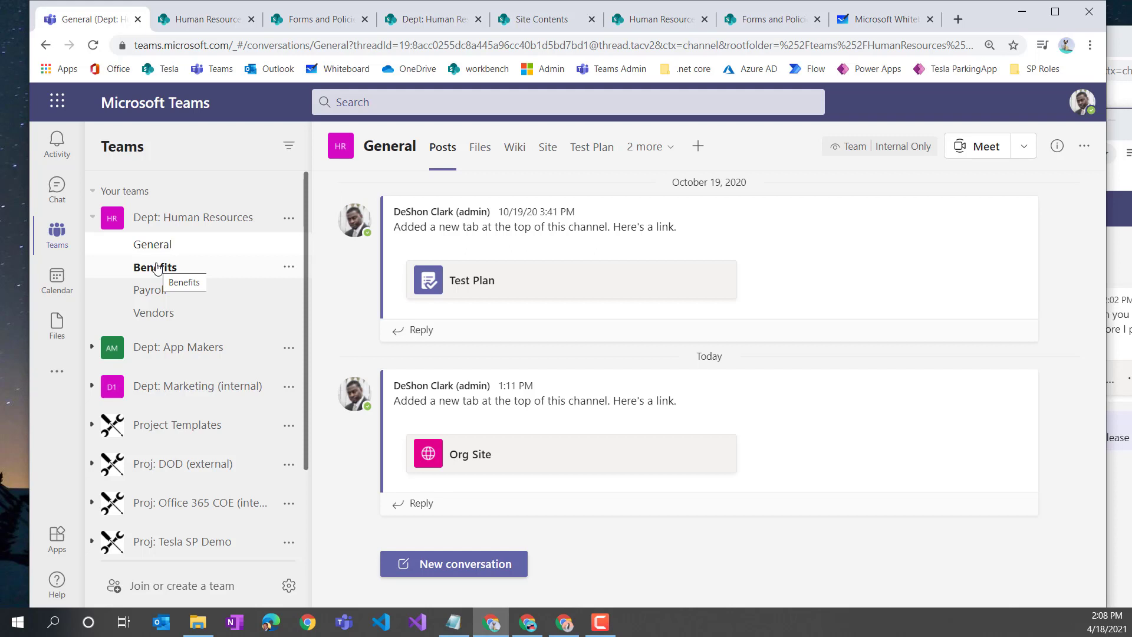
pyautogui.click(180, 275)
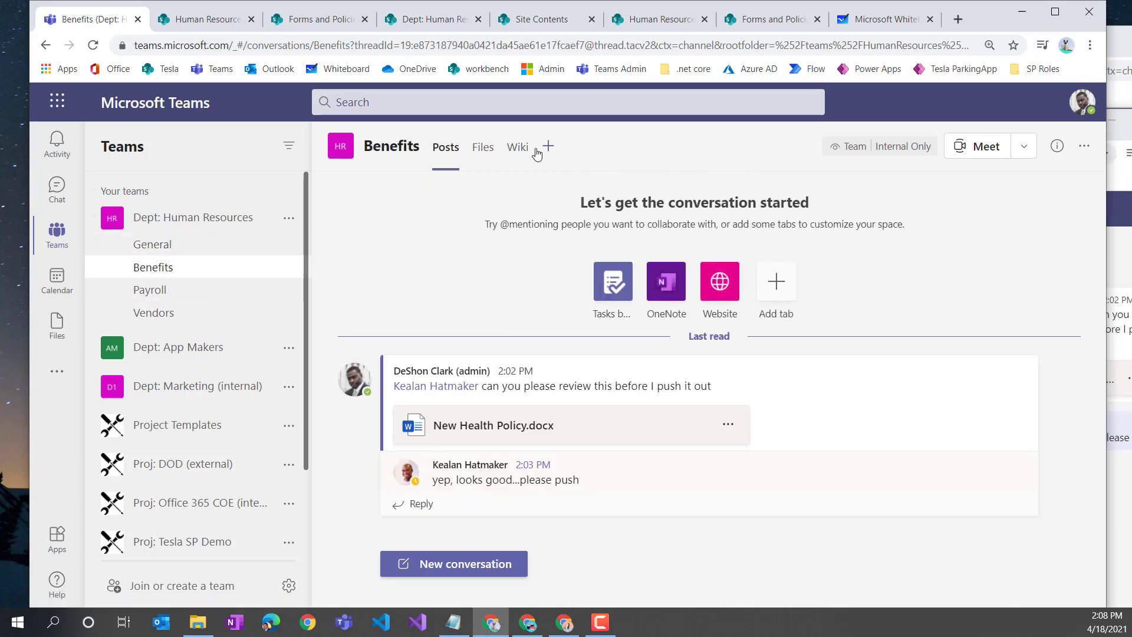
# Copy the web address of the Human Resources site's Forms and Policies page in SharePoint
pyautogui.click(318, 18)
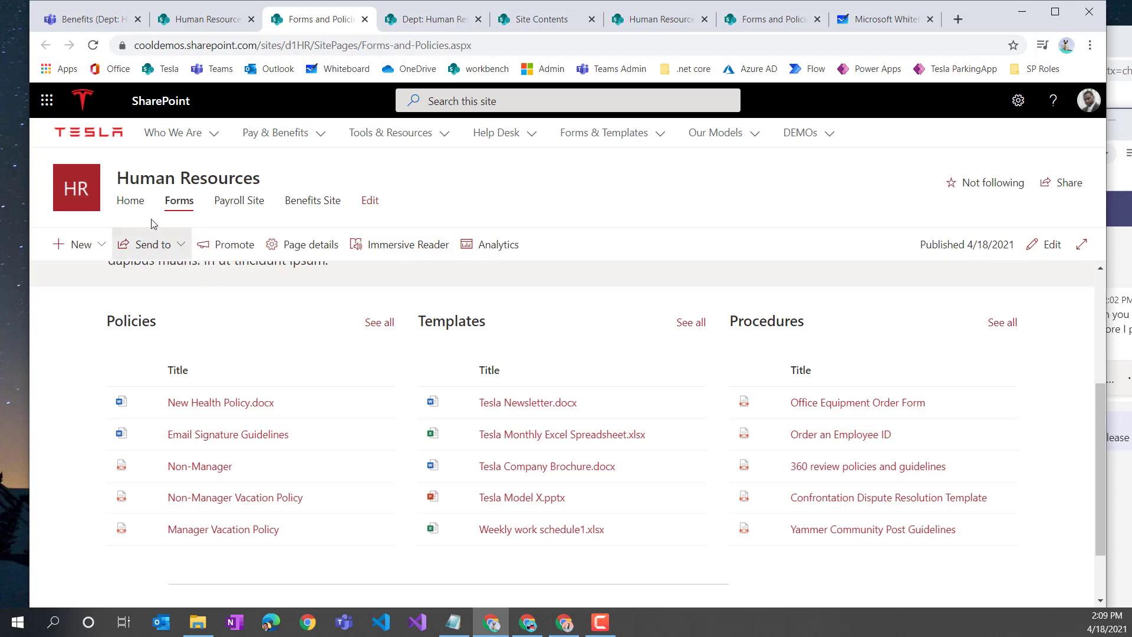
pyautogui.click(130, 200)
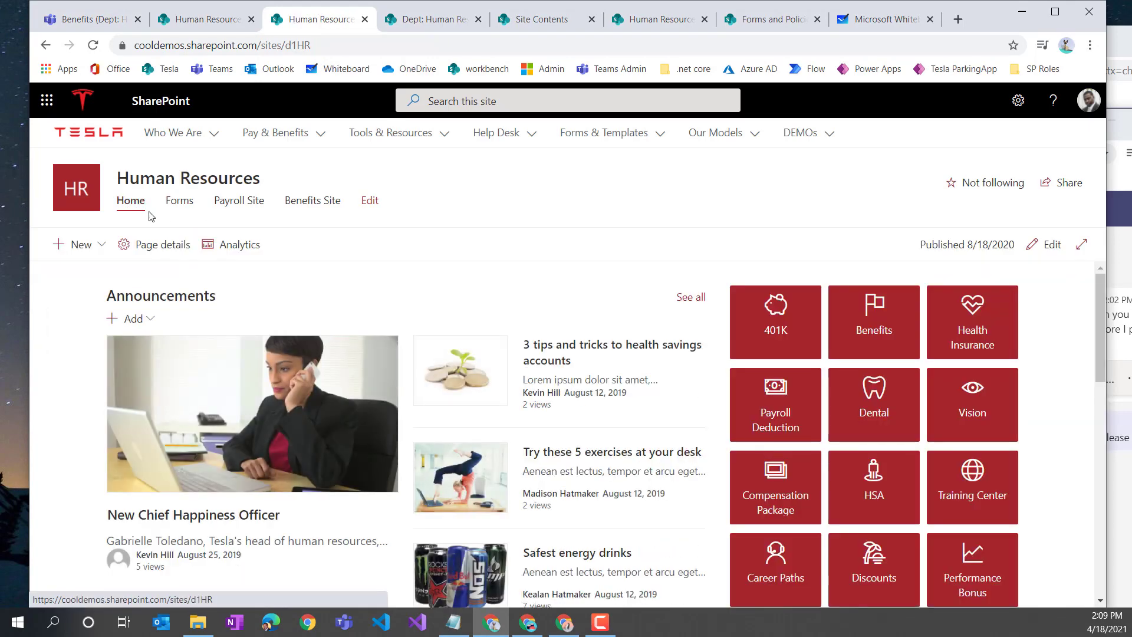
pyautogui.click(180, 203)
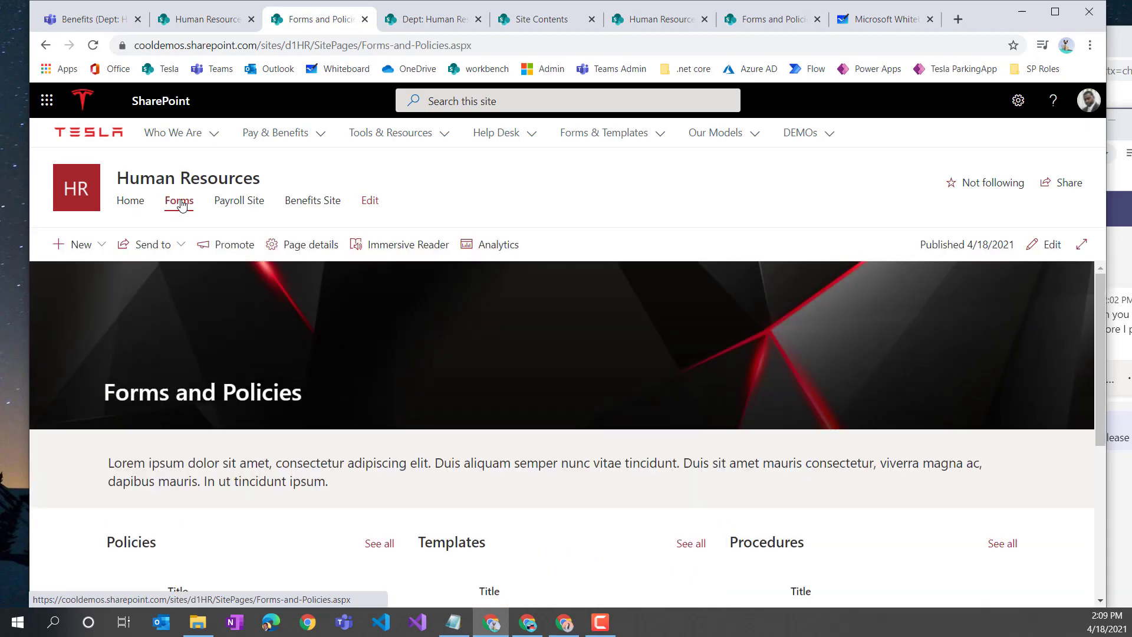
pyautogui.scroll(-5, 543, 442)
pyautogui.scroll(4, 547, 443)
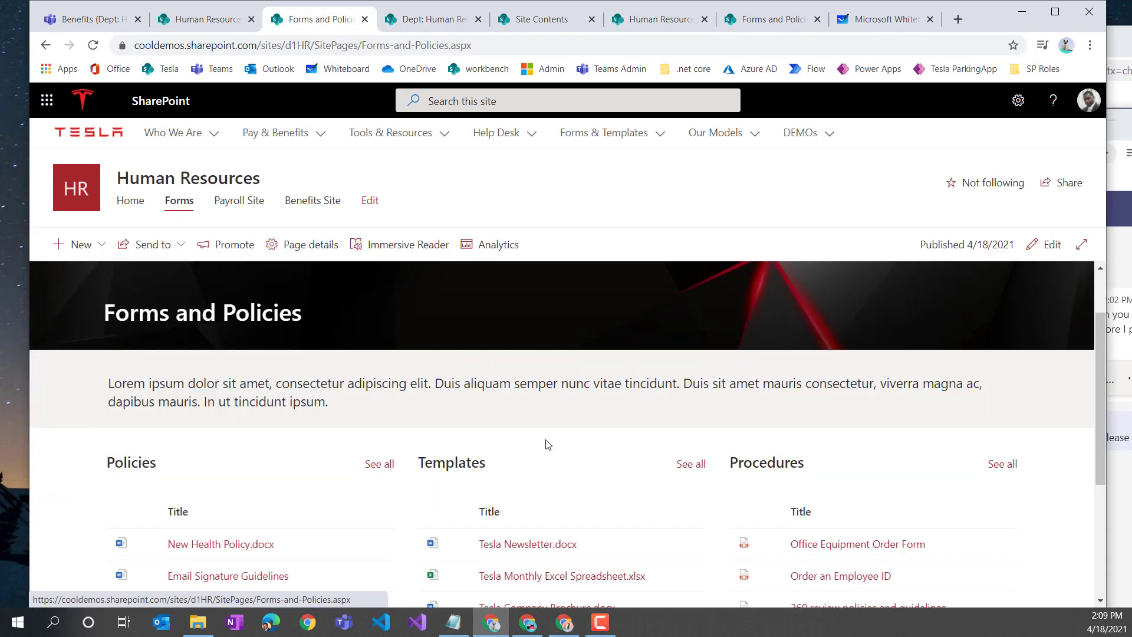
pyautogui.click(357, 49)
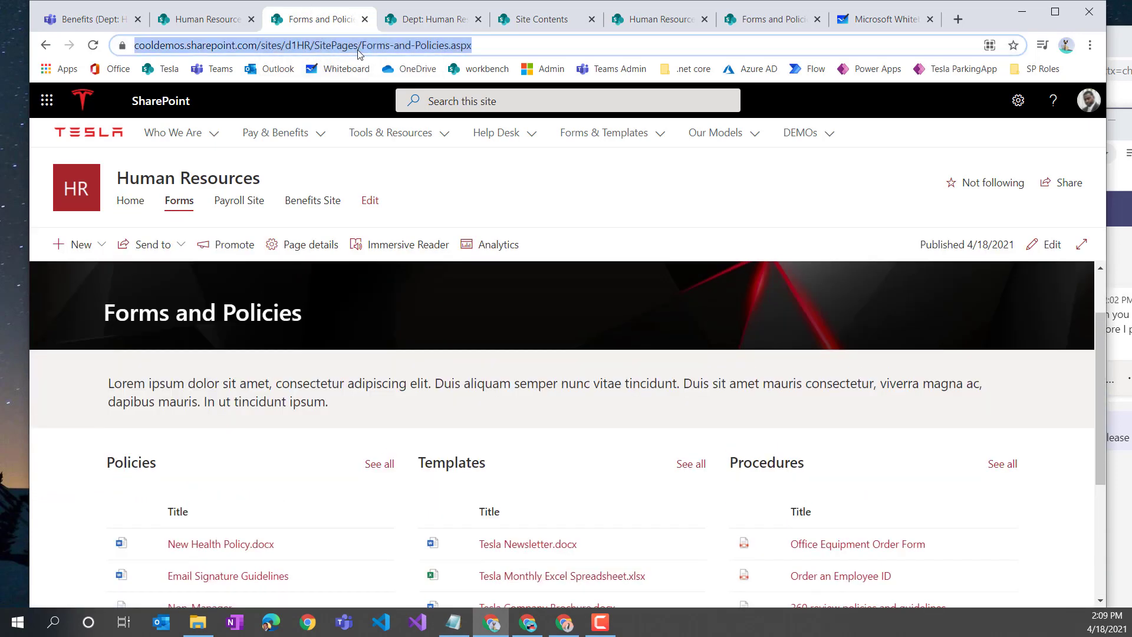
pyautogui.rightClick(357, 51)
pyautogui.click(408, 130)
# Add a SharePoint tab to the Benefits channel in Teams, using Any SharePoint site and the copied Forms and Policies link, and look through it
pyautogui.click(88, 19)
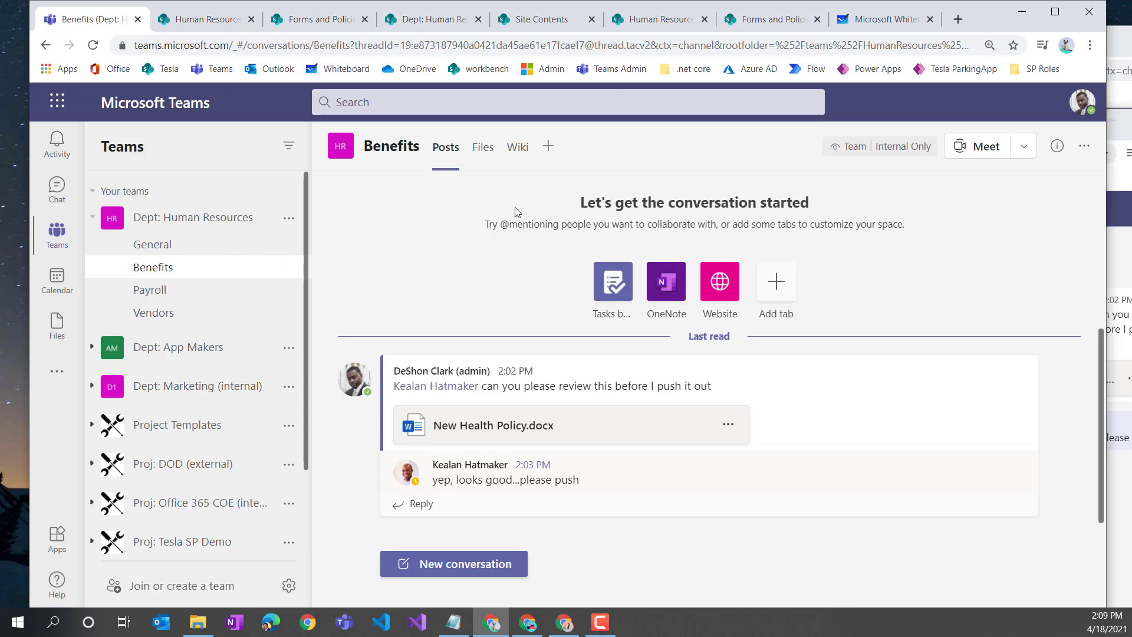
pyautogui.click(548, 147)
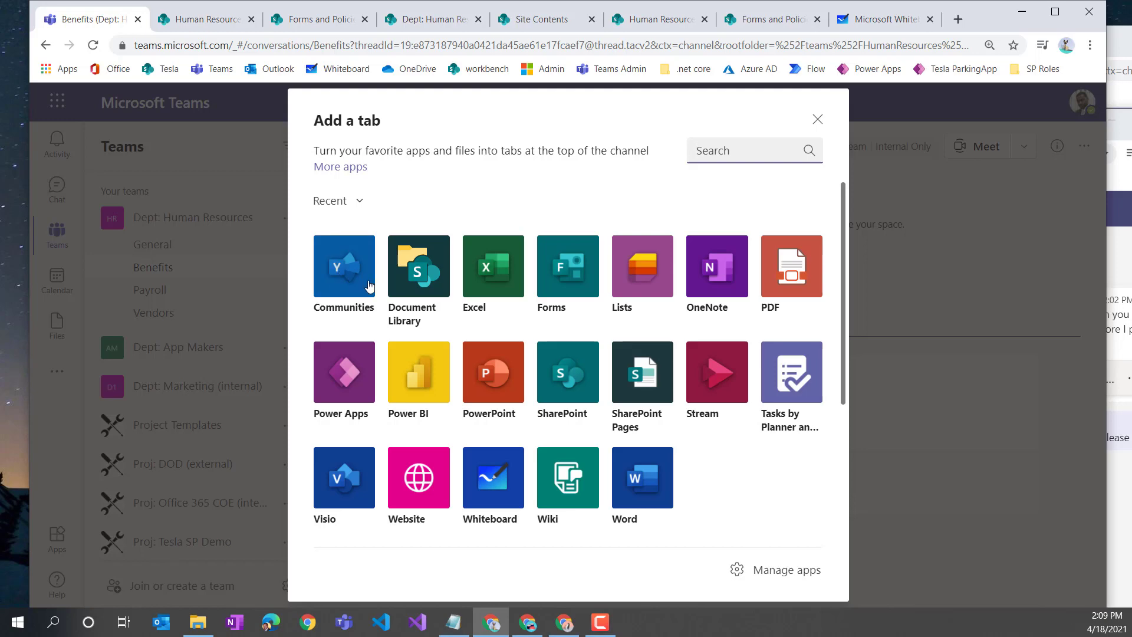
pyautogui.press('Escape')
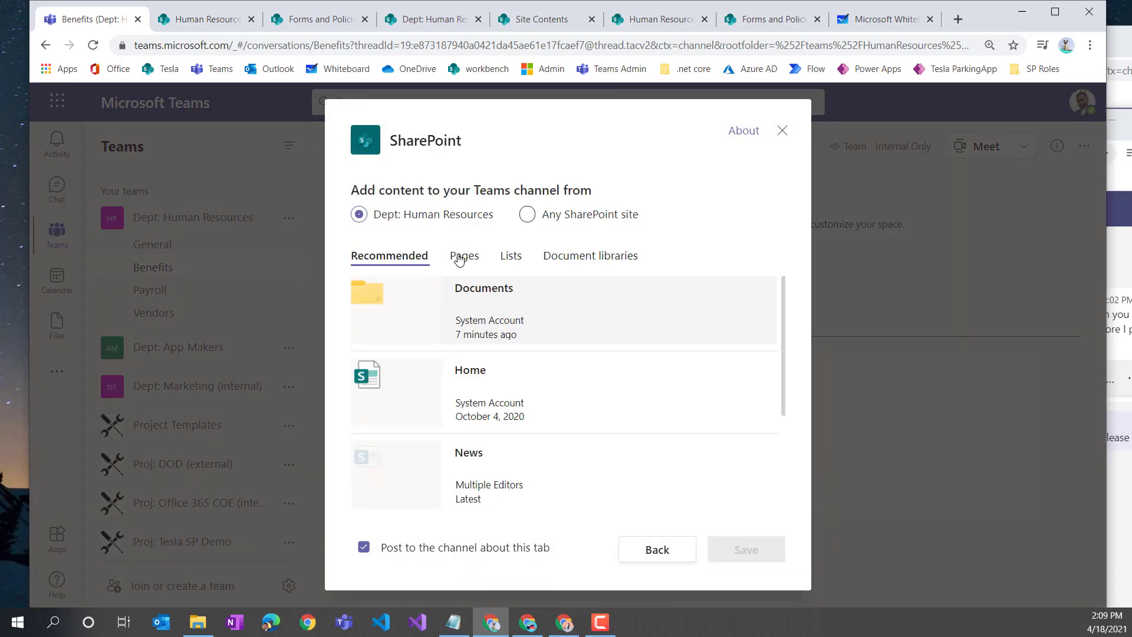
pyautogui.click(560, 223)
pyautogui.hotkey('ctrl', 'v')
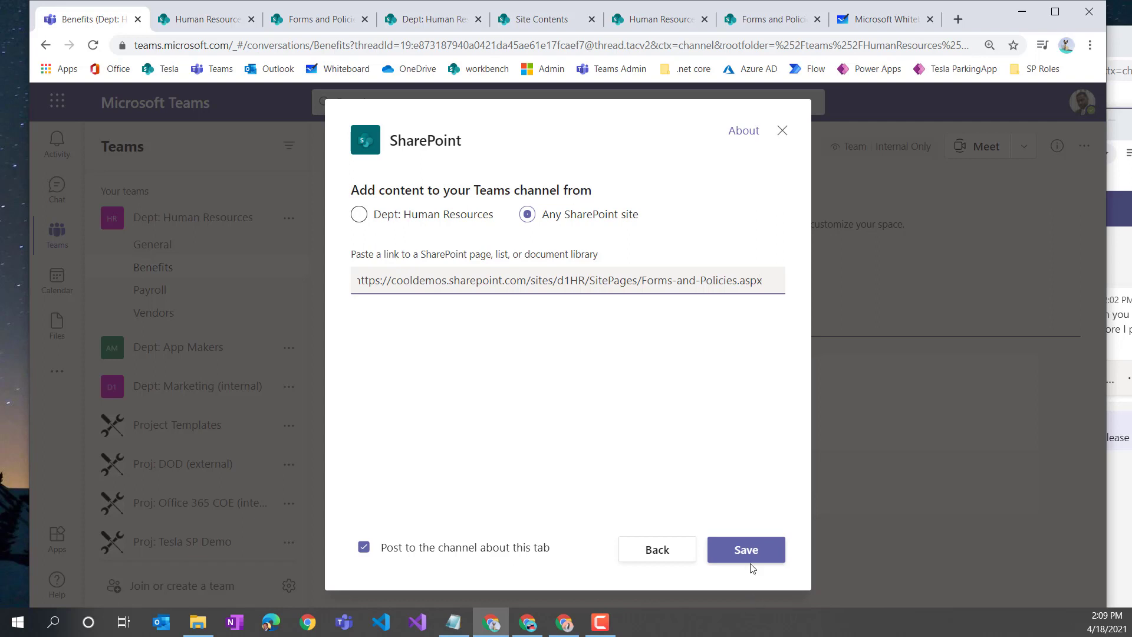
pyautogui.click(752, 553)
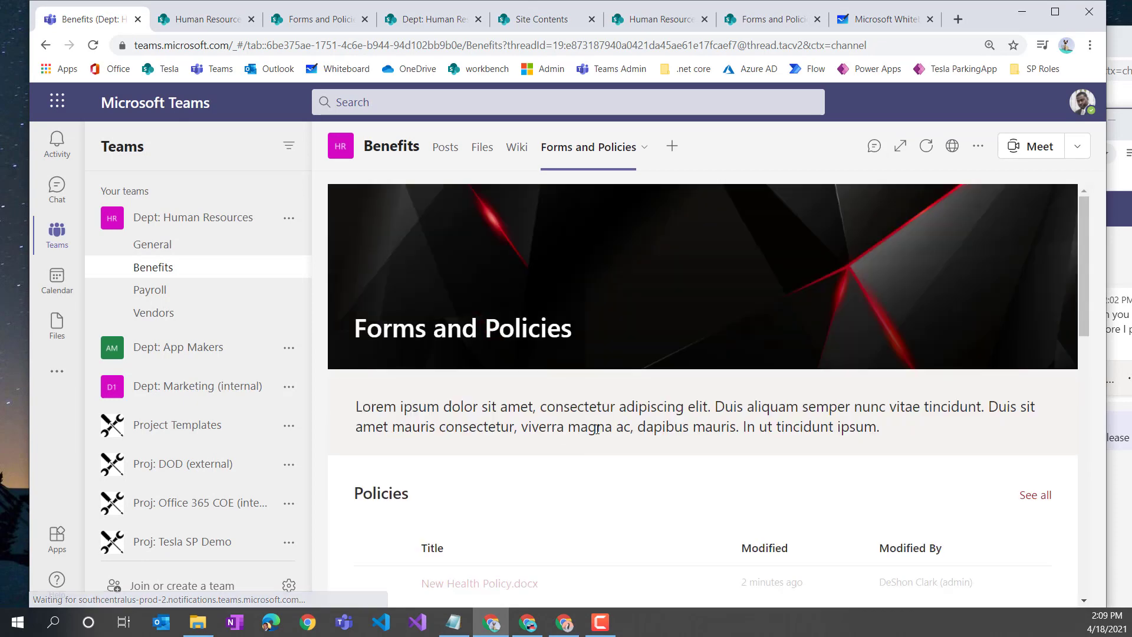
pyautogui.scroll(-3, 609, 429)
pyautogui.scroll(-7, 613, 442)
pyautogui.scroll(10, 616, 450)
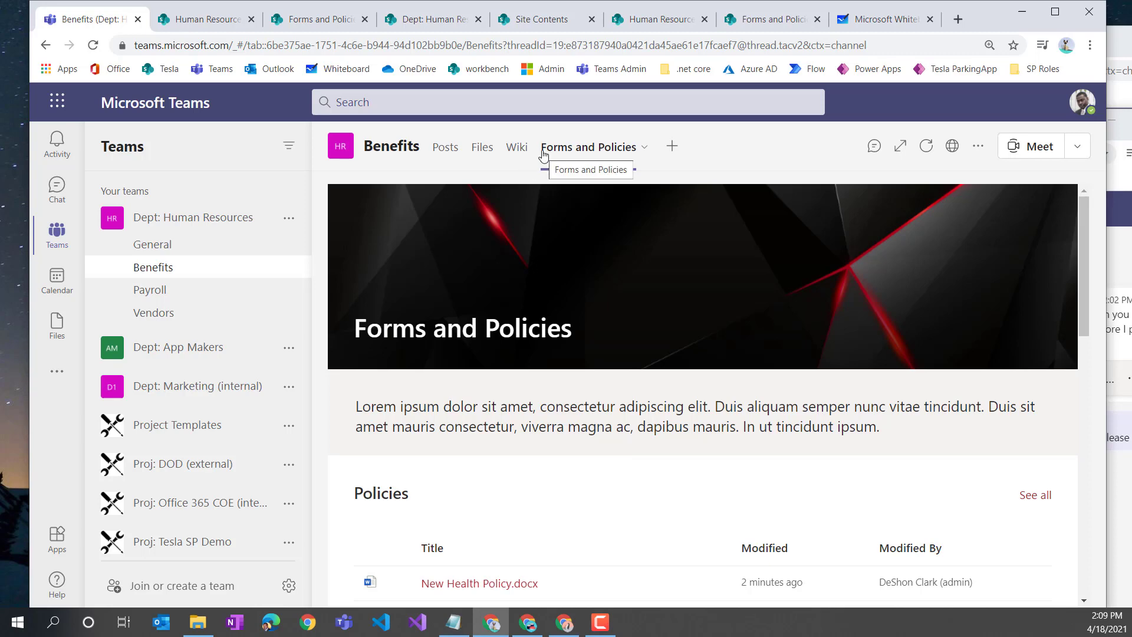
# Examine the Human Resources home page and its Forms and Policies page in SharePoint as a site visitor sees them
pyautogui.click(318, 20)
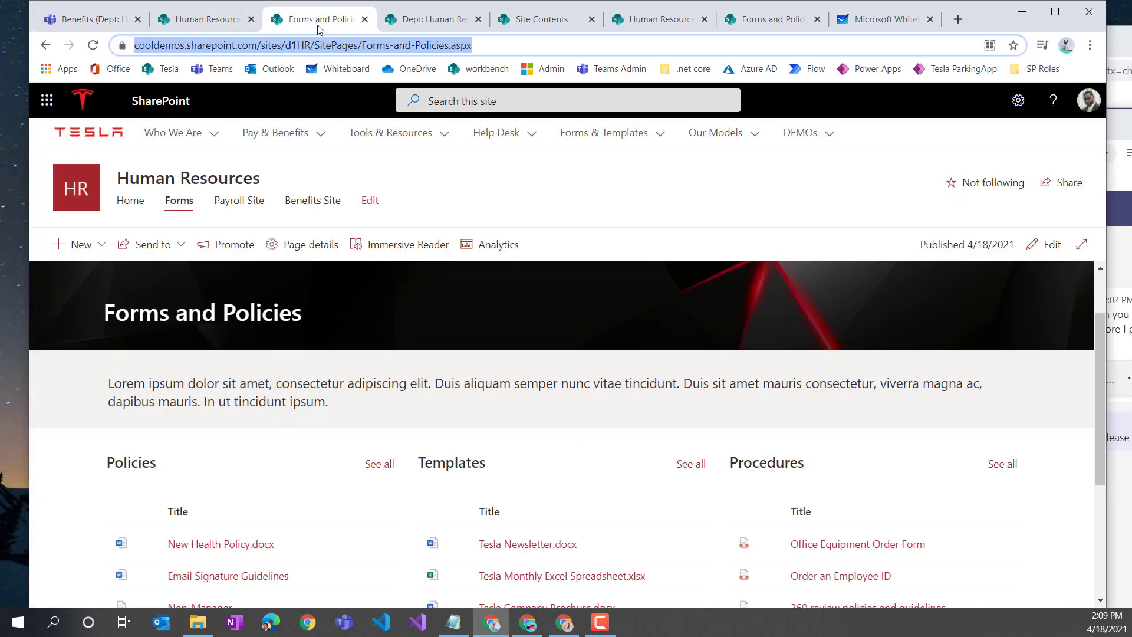
pyautogui.click(130, 206)
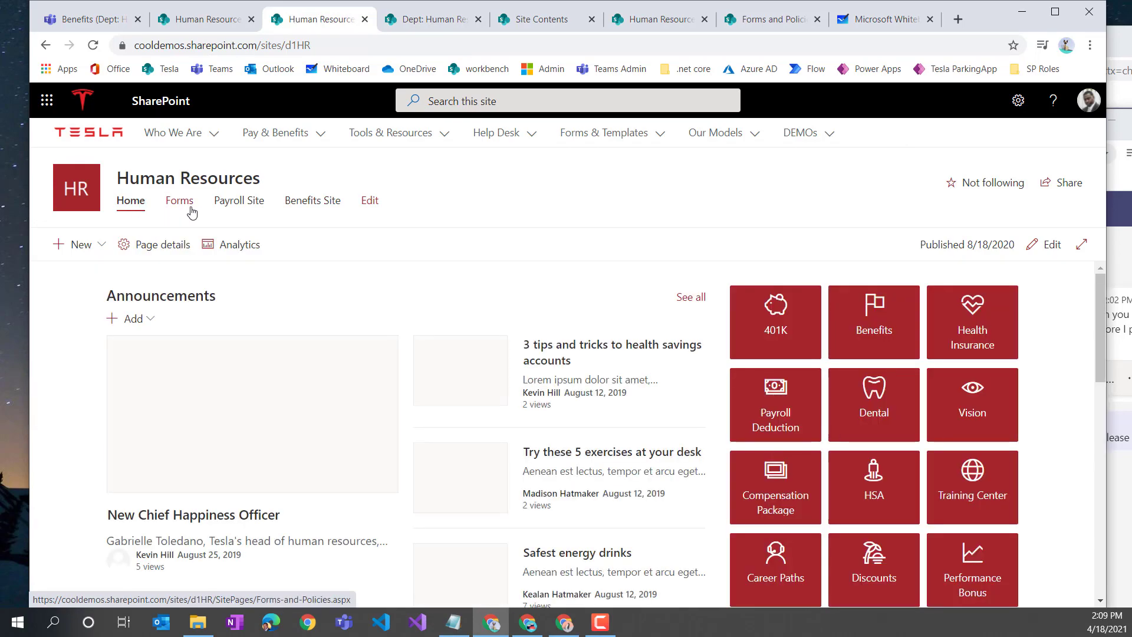
pyautogui.scroll(-5, 739, 449)
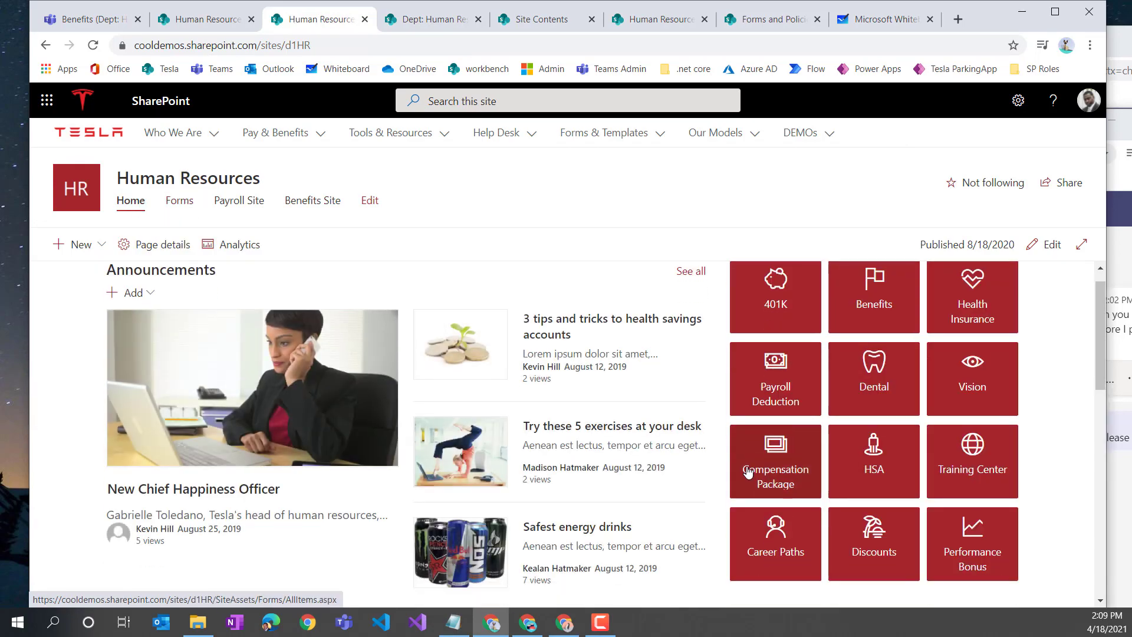
pyautogui.scroll(-2, 760, 451)
pyautogui.scroll(7, 760, 451)
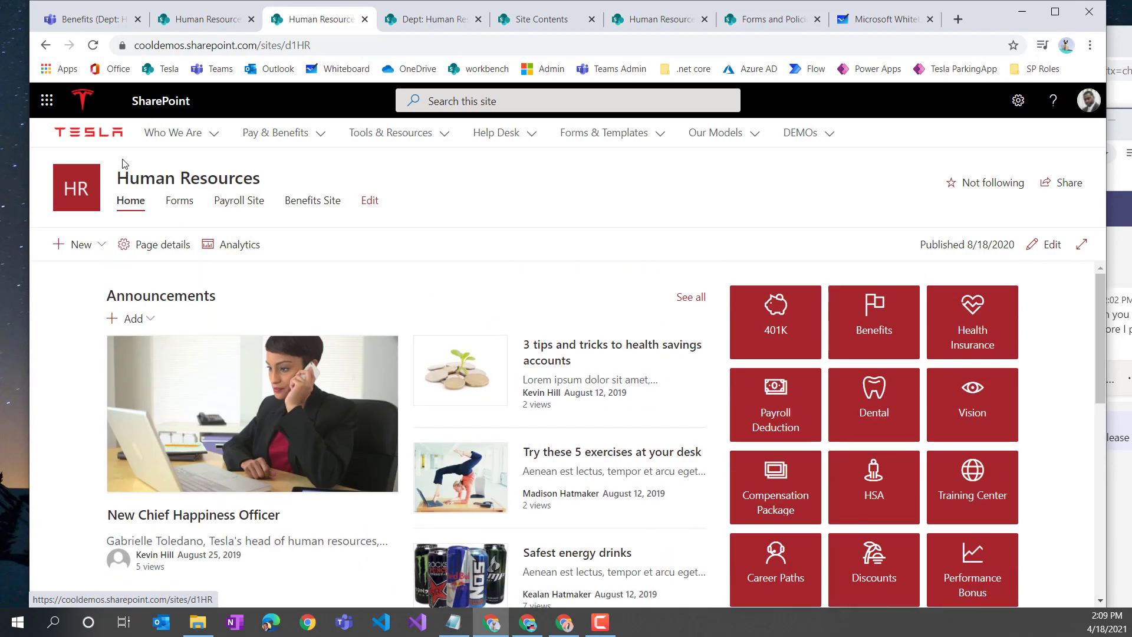
pyautogui.click(177, 211)
pyautogui.scroll(-5, 266, 377)
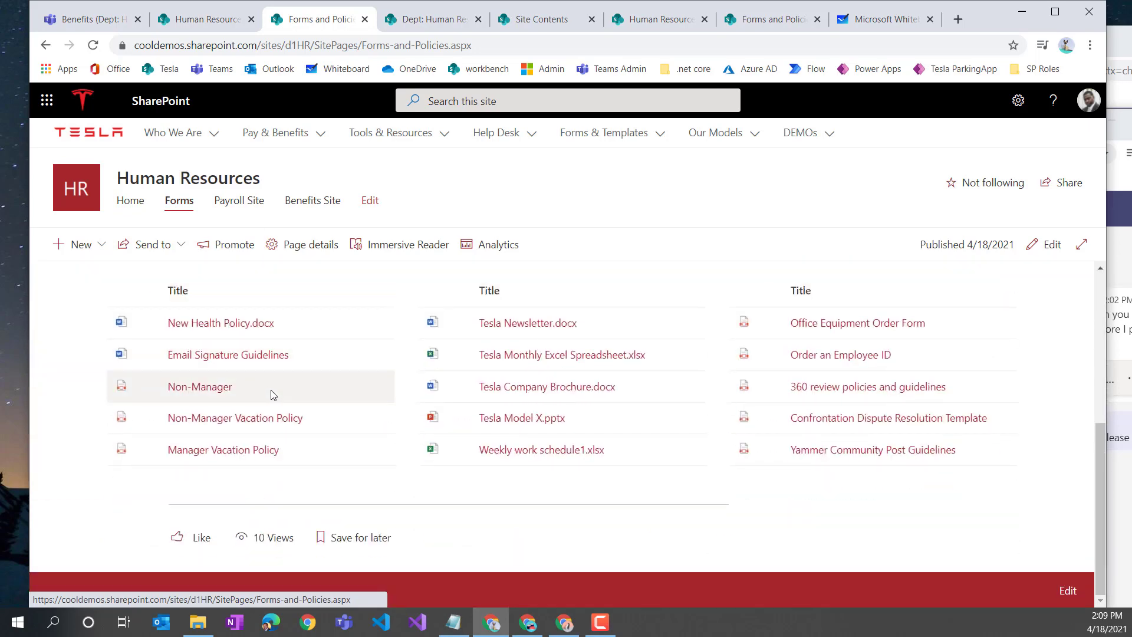
pyautogui.scroll(5, 529, 412)
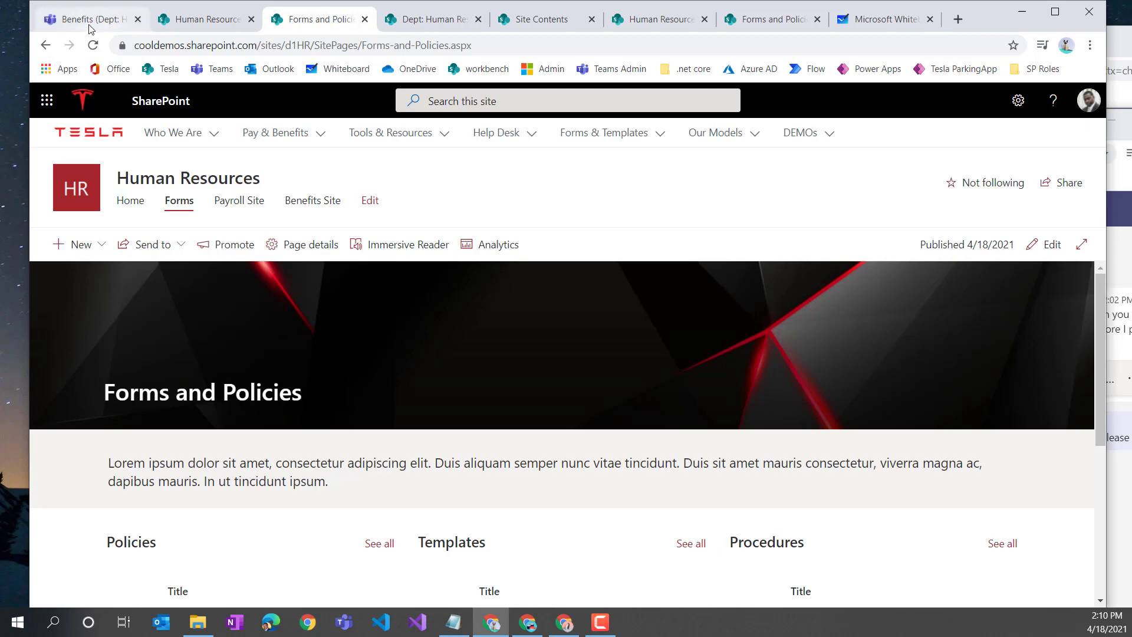
# Open the Benefits channel's Files in Teams and copy their web address
pyautogui.click(50, 16)
pyautogui.click(157, 271)
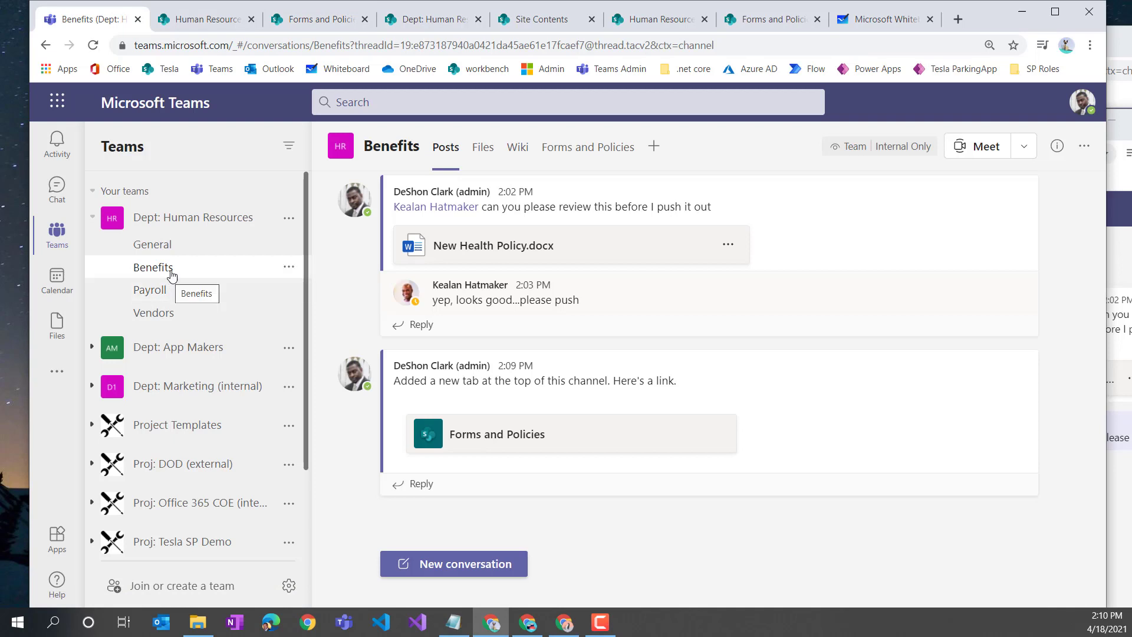
pyautogui.click(481, 155)
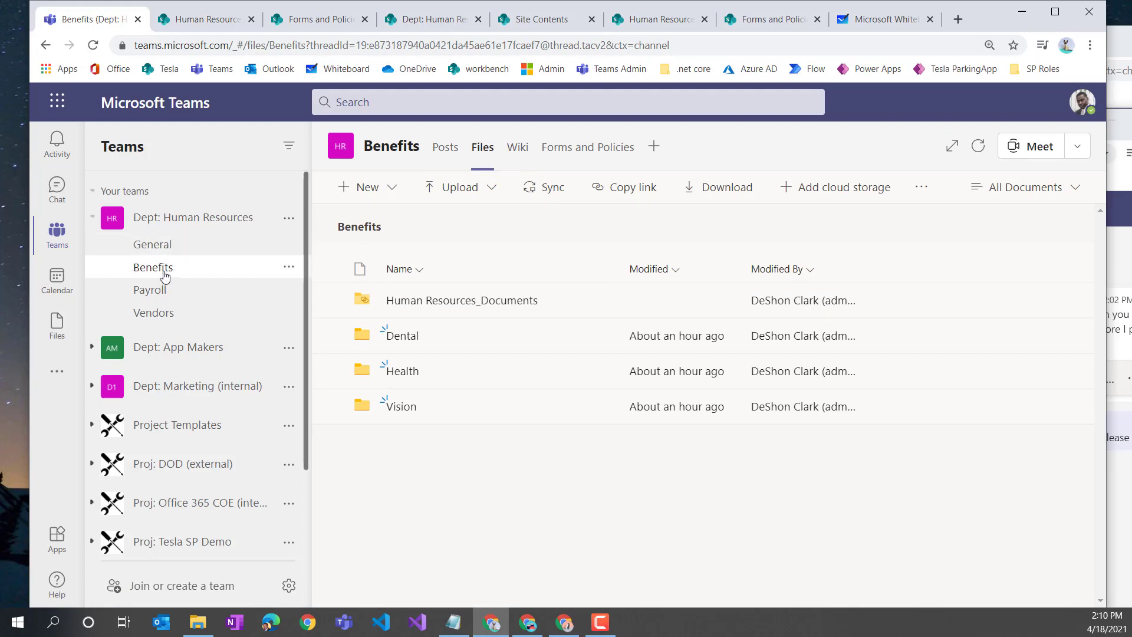
pyautogui.click(394, 45)
pyautogui.rightClick(393, 45)
pyautogui.click(439, 129)
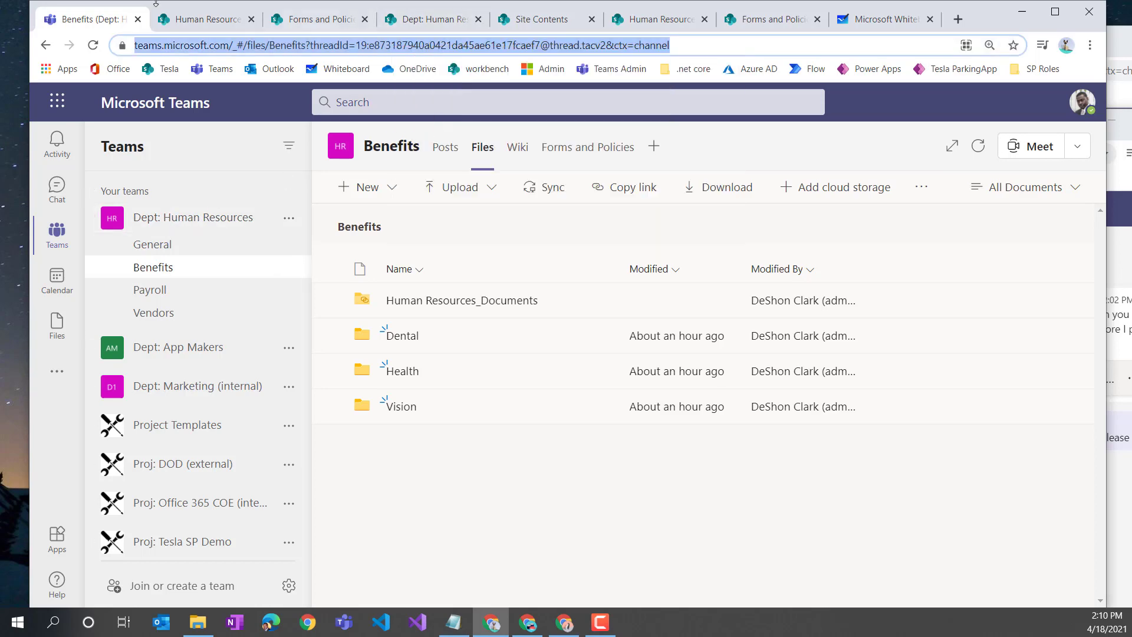
# Add a link named Benefits Channel (internal), using the copied Teams address, to the Human Resources site navigation in SharePoint and save it
pyautogui.click(212, 20)
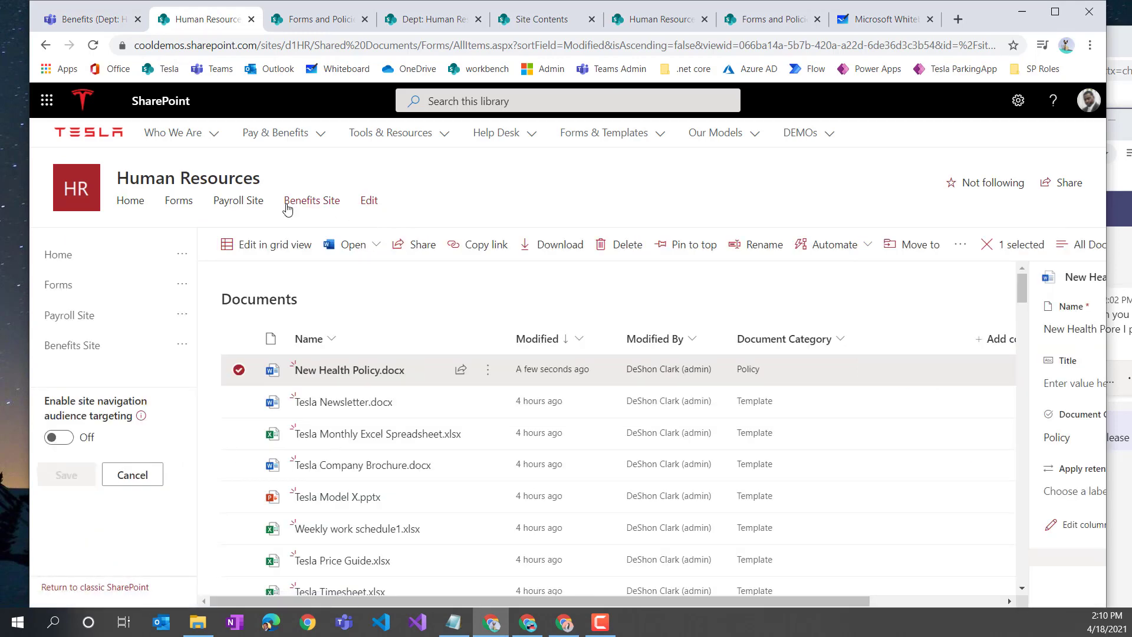
pyautogui.click(113, 360)
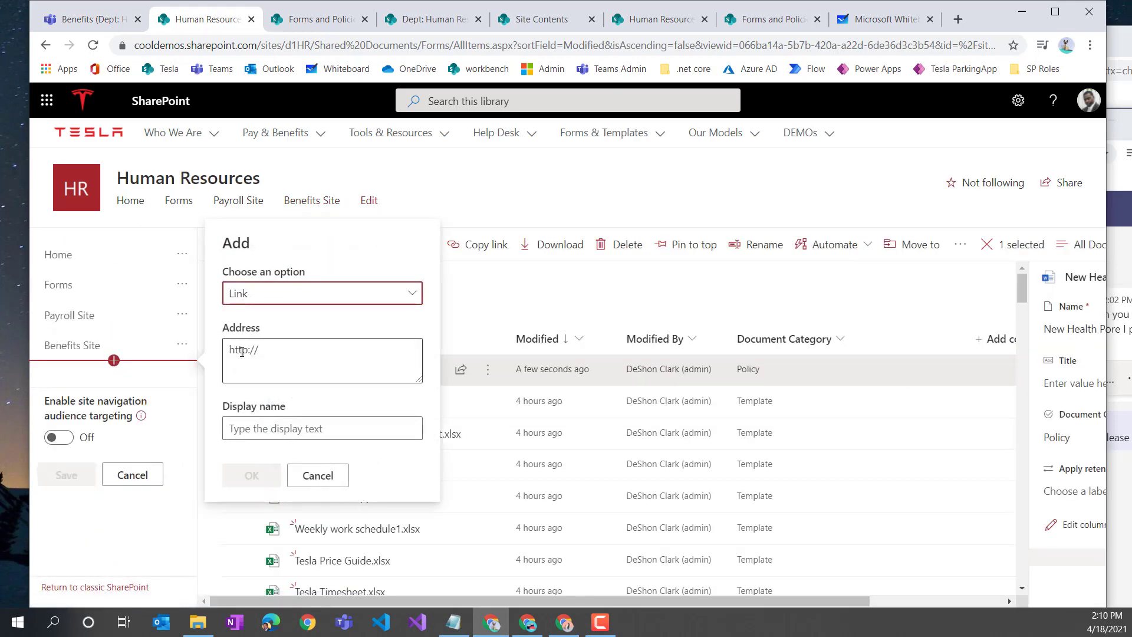
pyautogui.click(278, 348)
pyautogui.hotkey('ctrl', 'a')
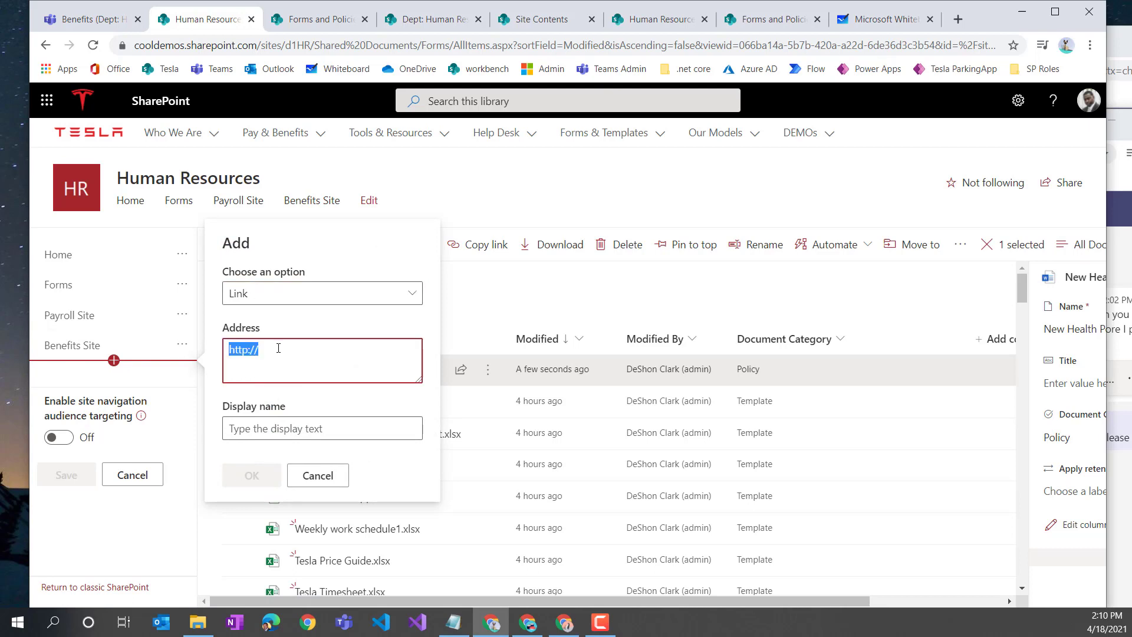
pyautogui.hotkey('ctrl', 'v')
pyautogui.click(277, 435)
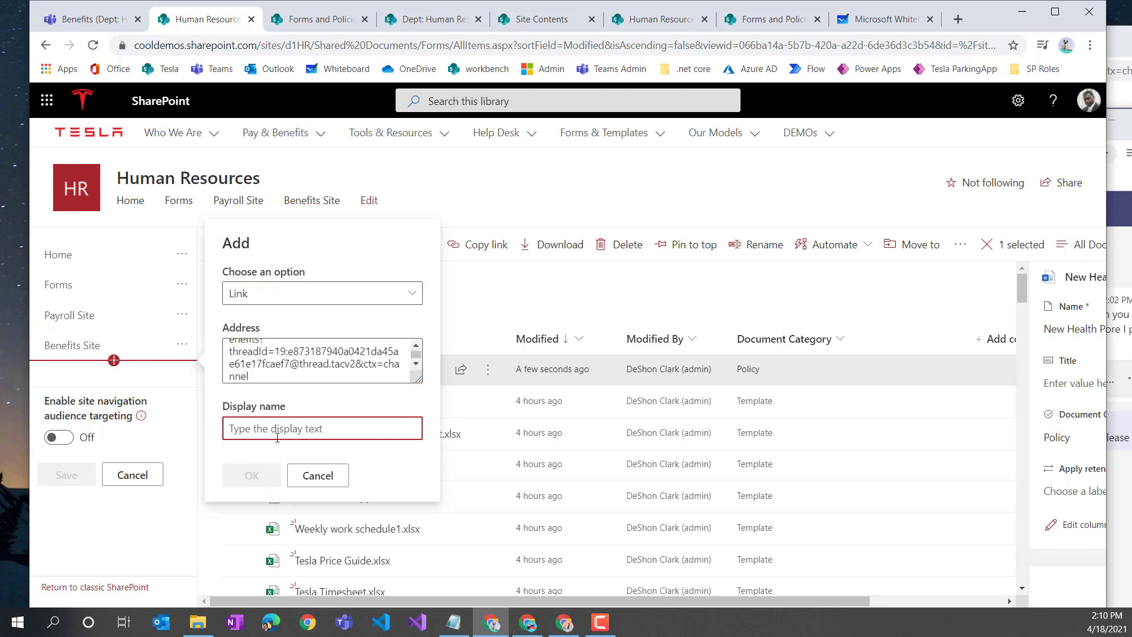
pyautogui.write('Be')
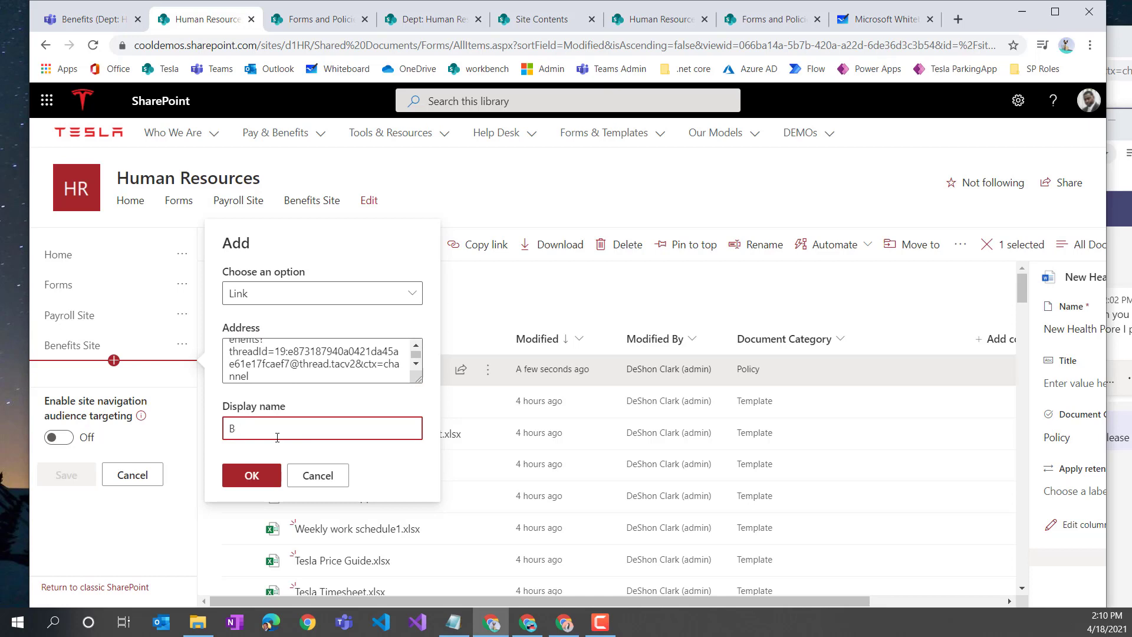
pyautogui.press('BackSpace')
pyautogui.write('Be')
pyautogui.write('nefits (inter')
pyautogui.write('Channel (internal')
pyautogui.click(261, 483)
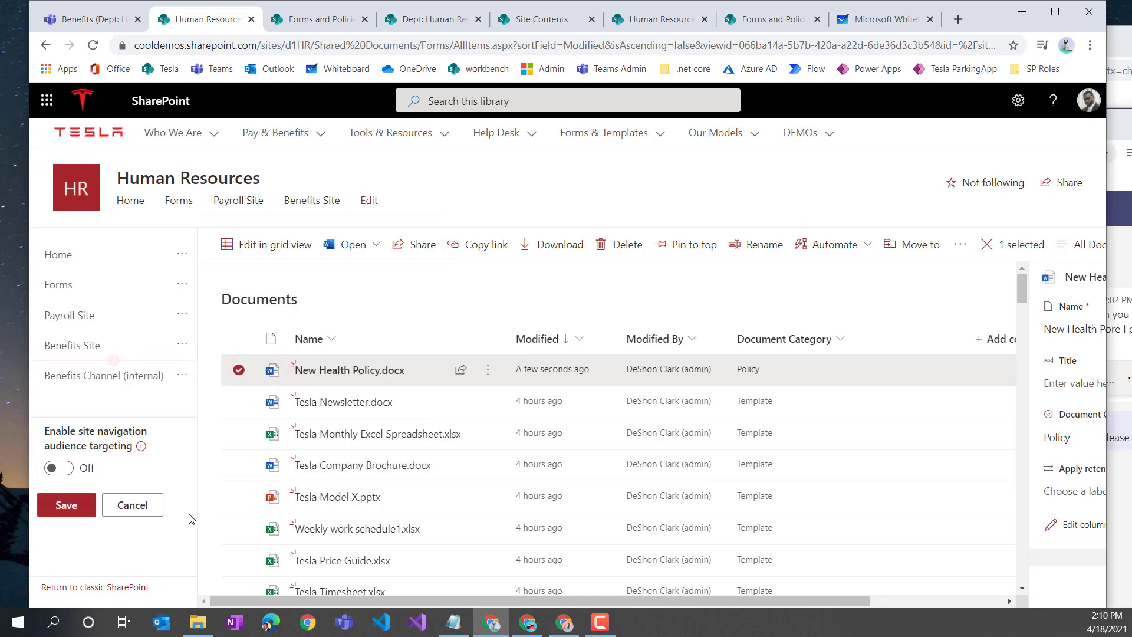
pyautogui.click(66, 507)
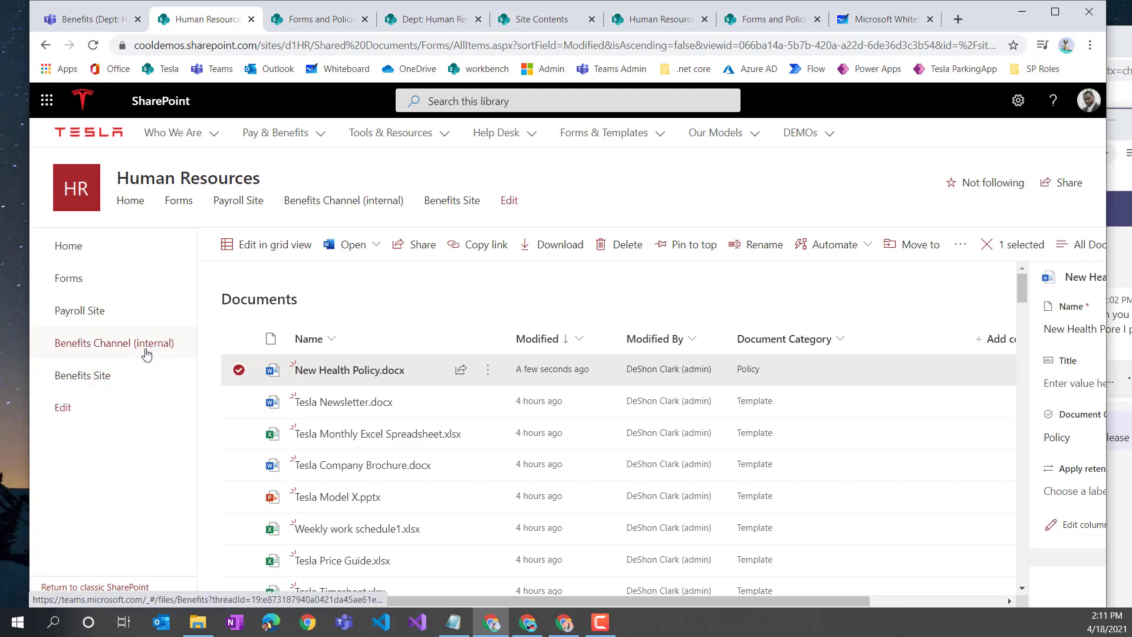
# Move the Benefits Channel (internal) link down below Benefits Site in the site navigation
pyautogui.click(61, 408)
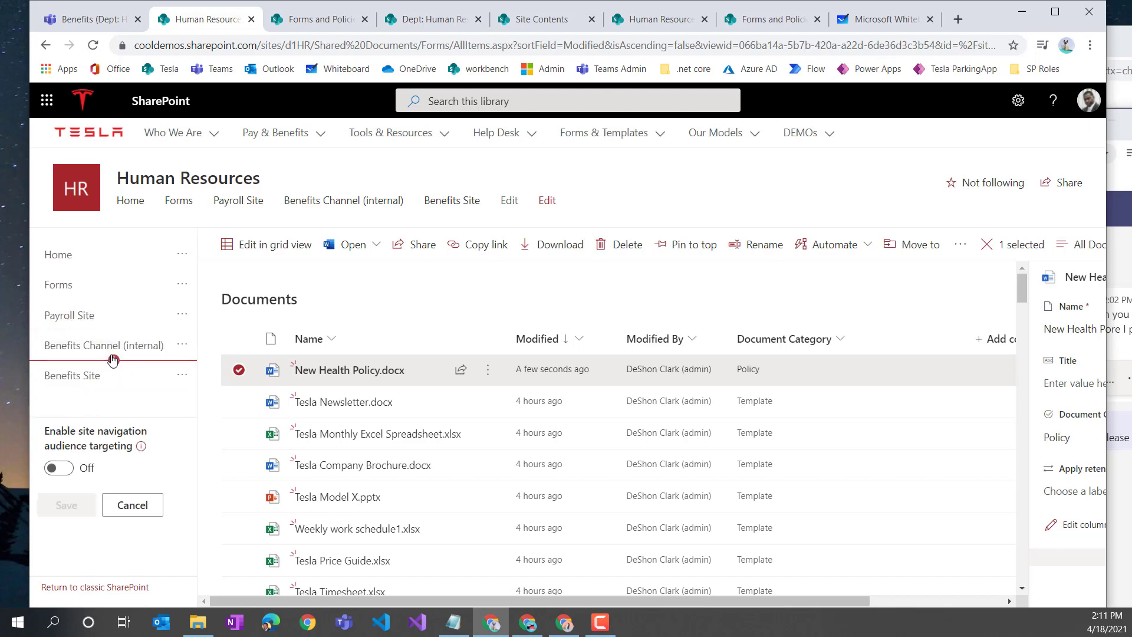
pyautogui.click(183, 347)
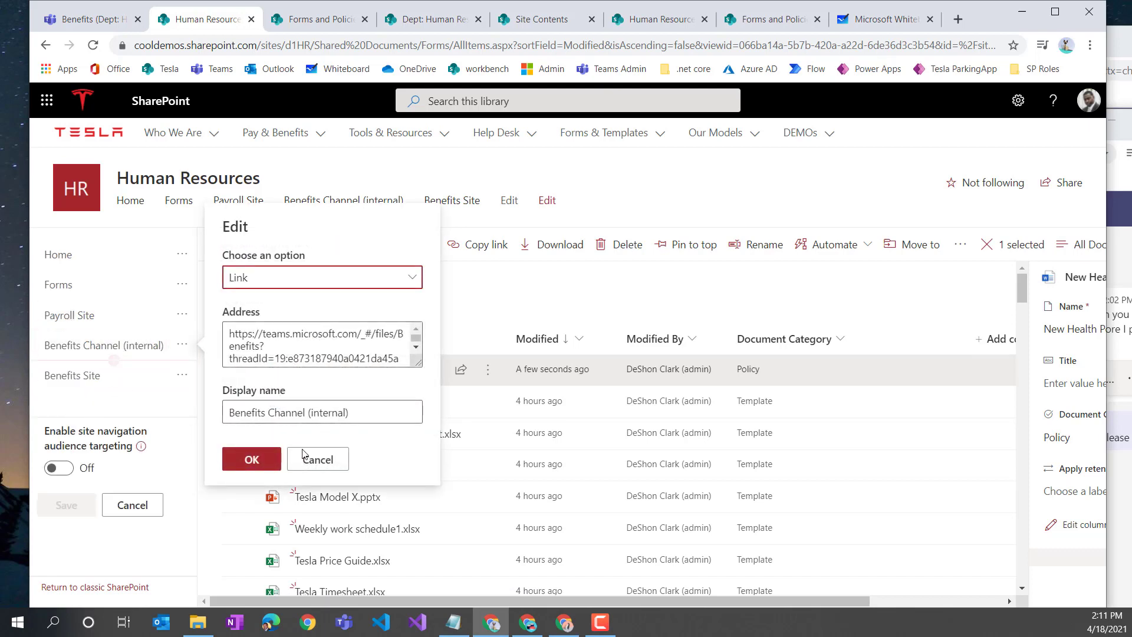
pyautogui.click(318, 459)
pyautogui.click(182, 344)
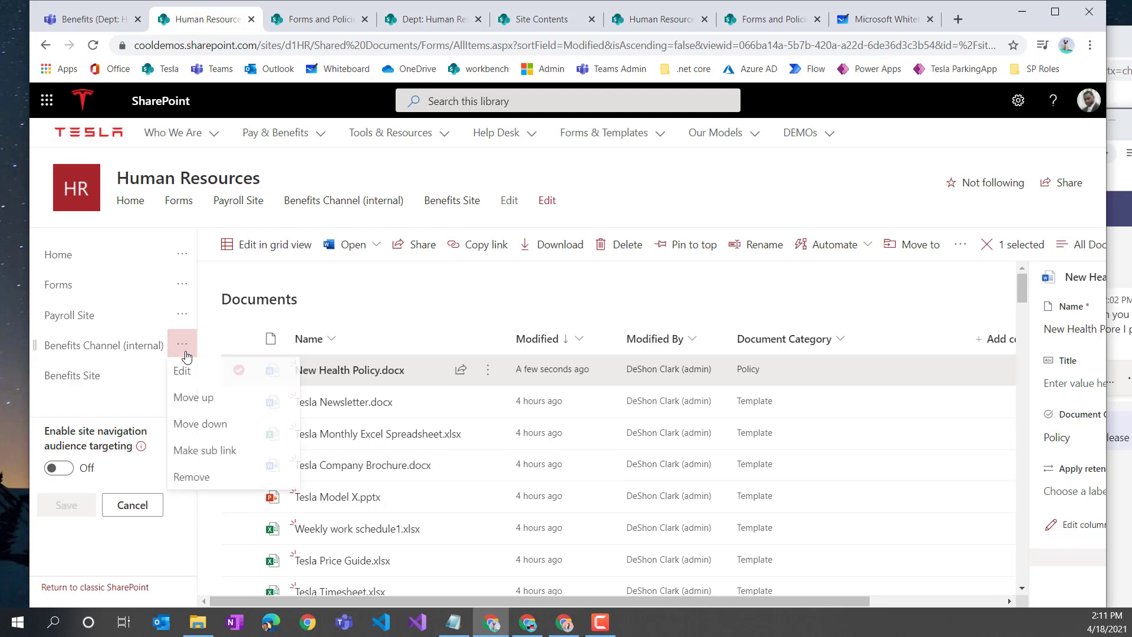
pyautogui.click(200, 425)
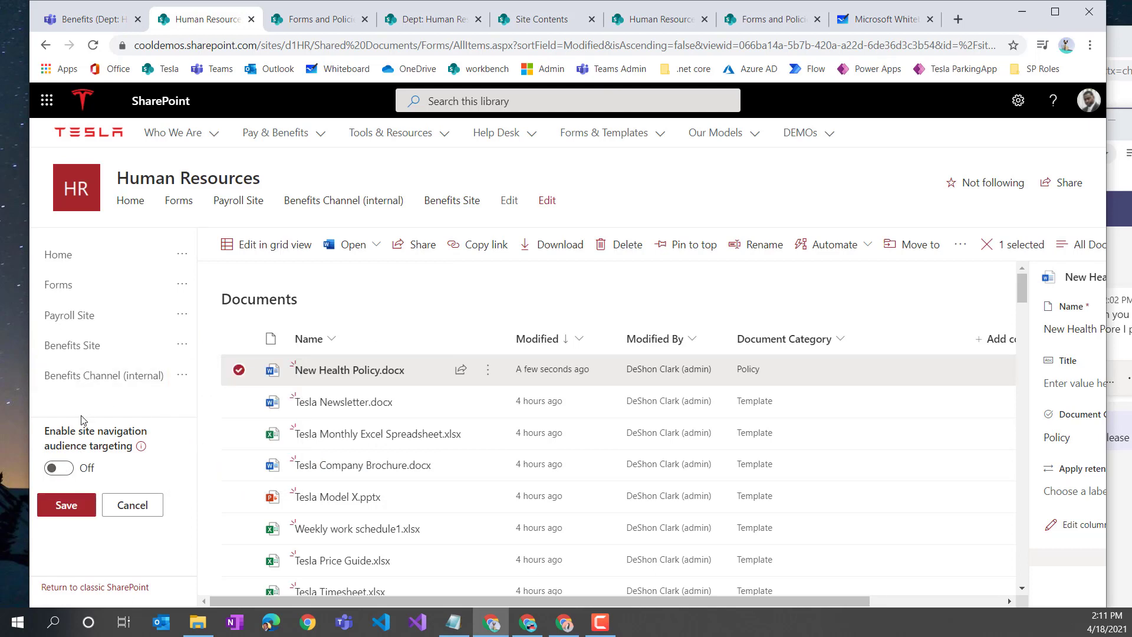
# Enable site navigation audience targeting, target the Benefits Channel (internal) link to the Dept: Human Resources members group, and save the navigation
pyautogui.click(59, 467)
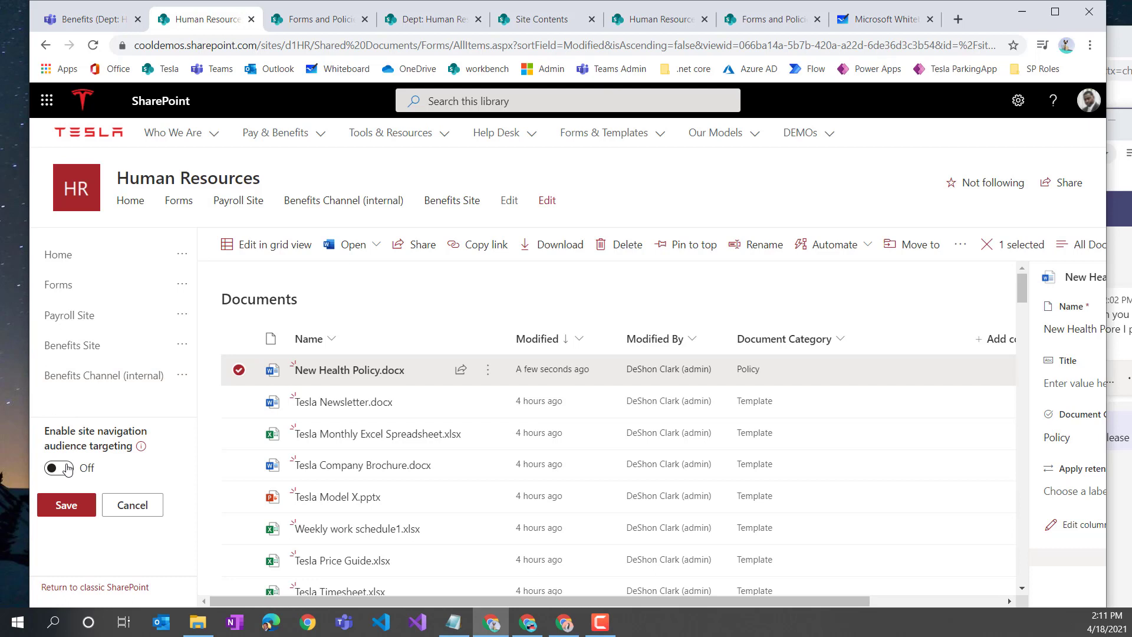
pyautogui.click(185, 383)
pyautogui.click(185, 403)
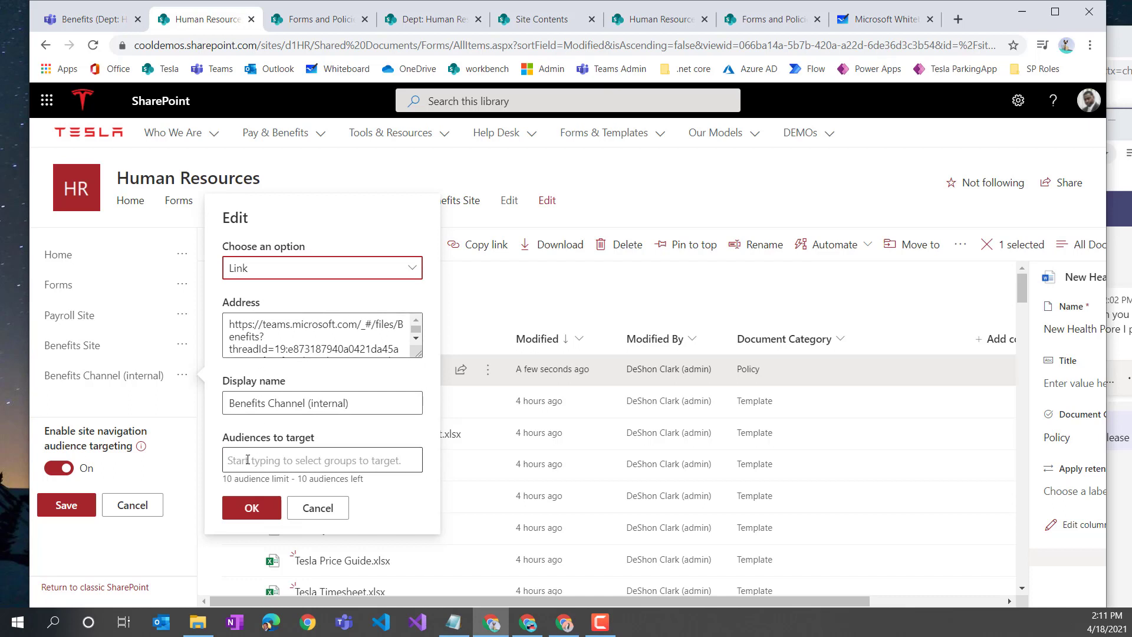
pyautogui.click(292, 464)
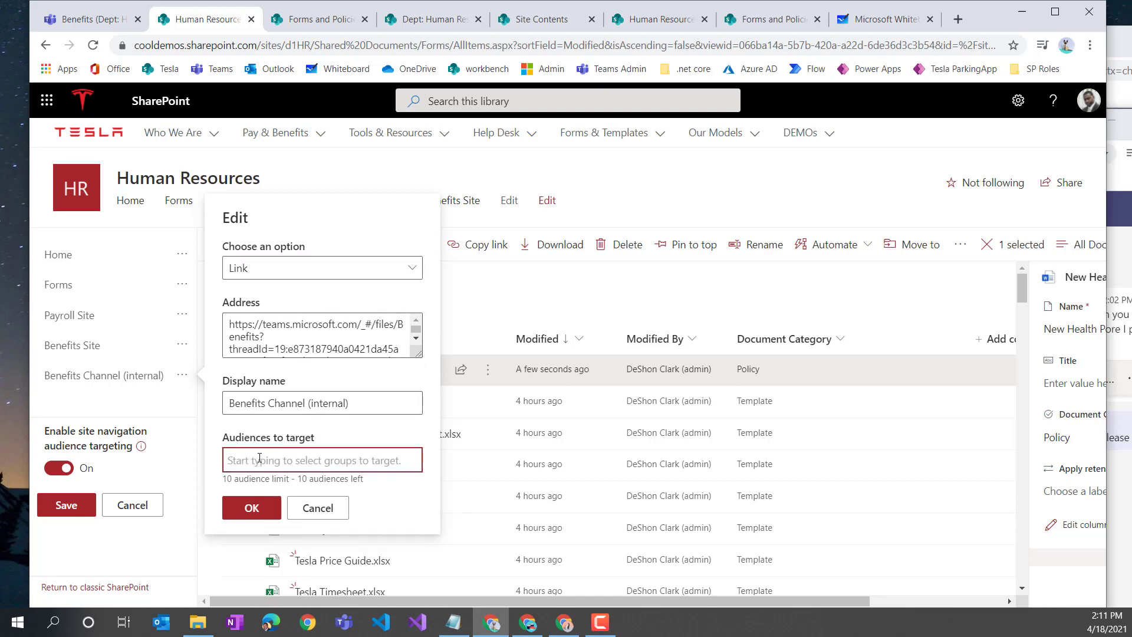
pyautogui.write('dept')
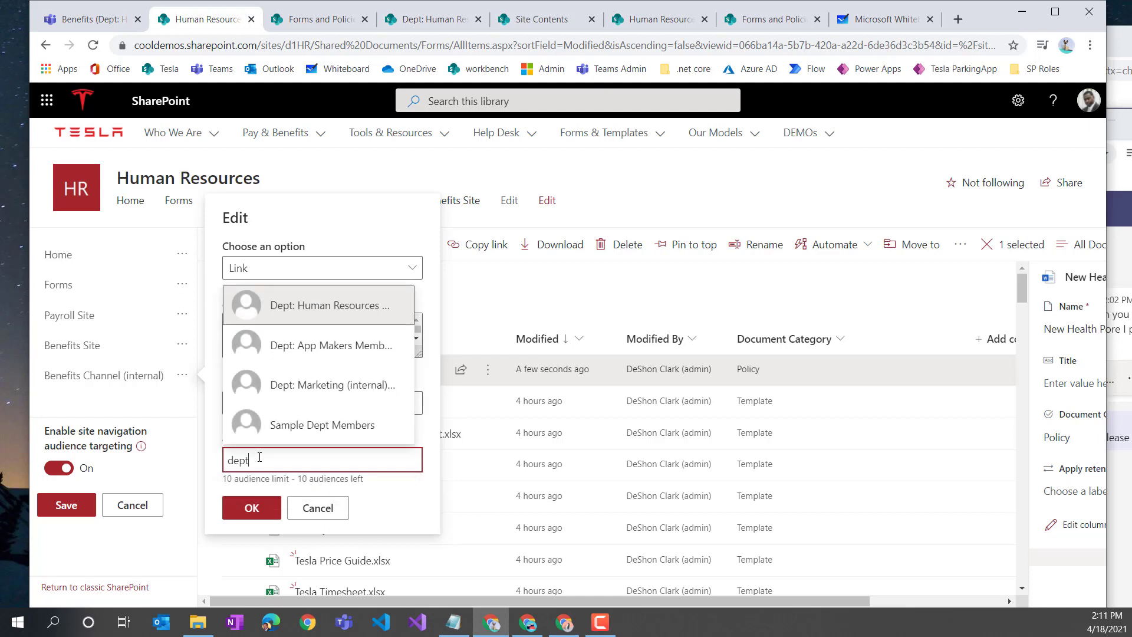
pyautogui.click(316, 321)
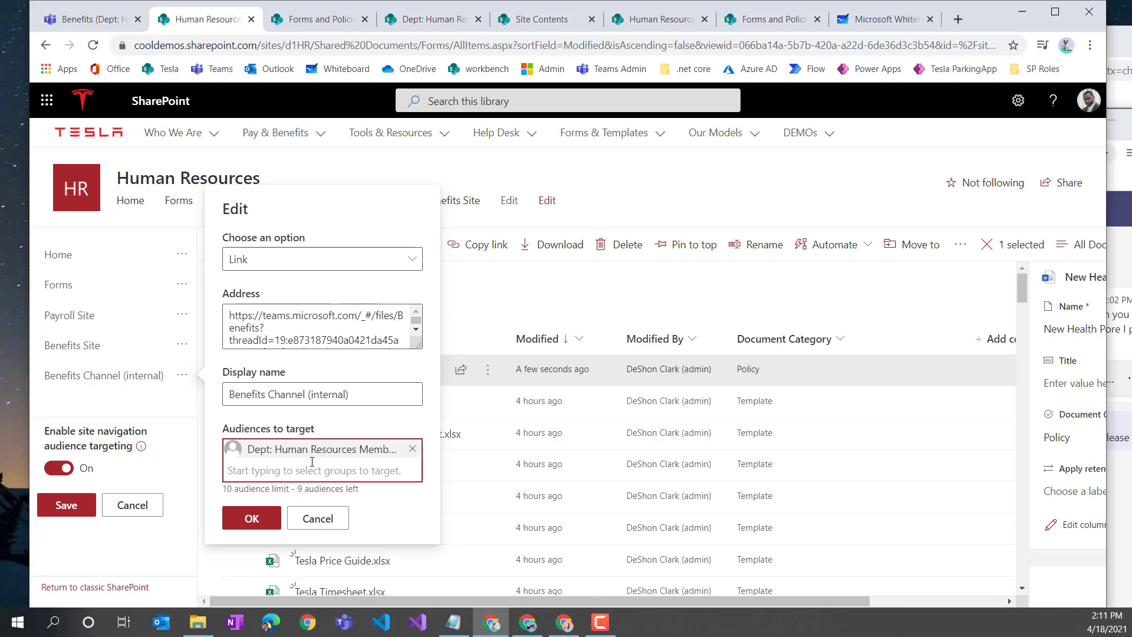
pyautogui.click(255, 519)
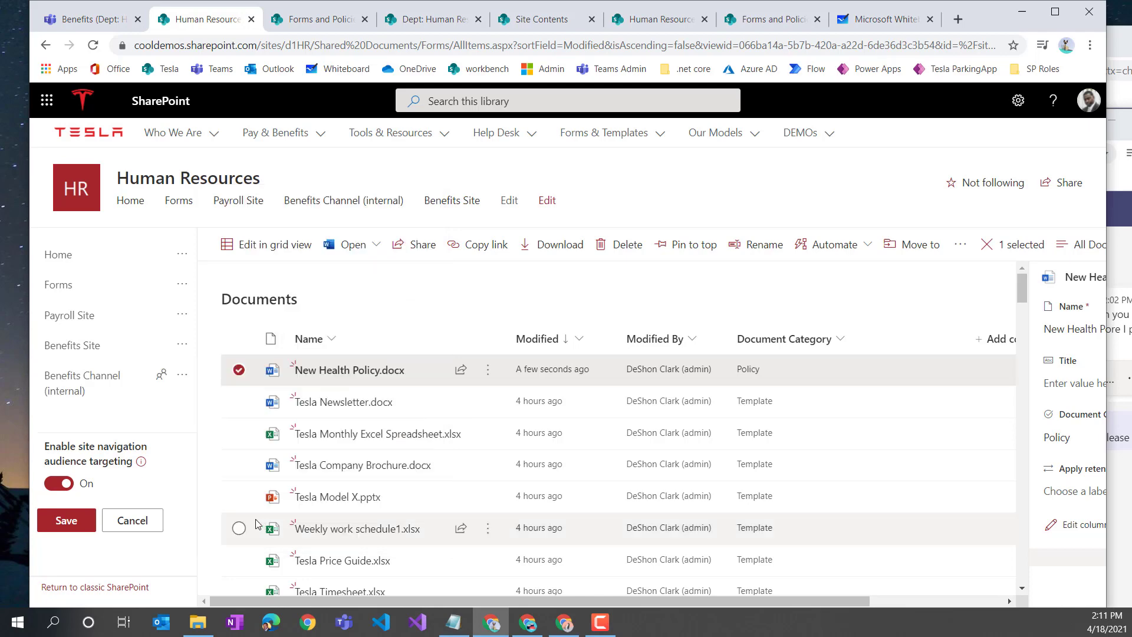
pyautogui.click(66, 525)
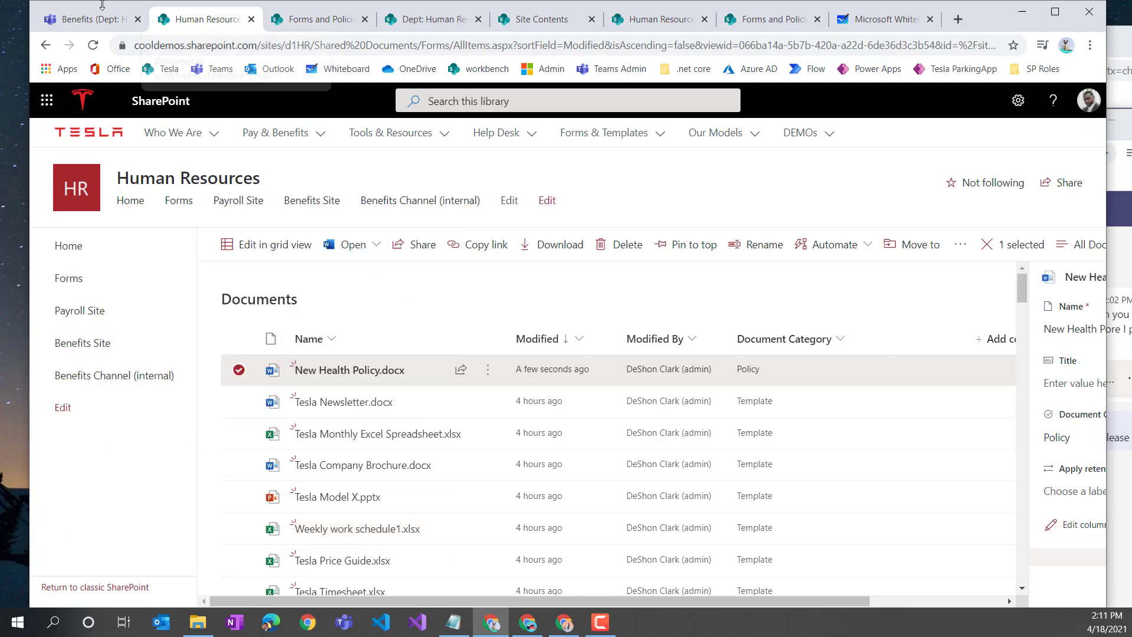
# Examine the owners, members and guests of the Dept: Human Resources team in Teams
pyautogui.click(116, 24)
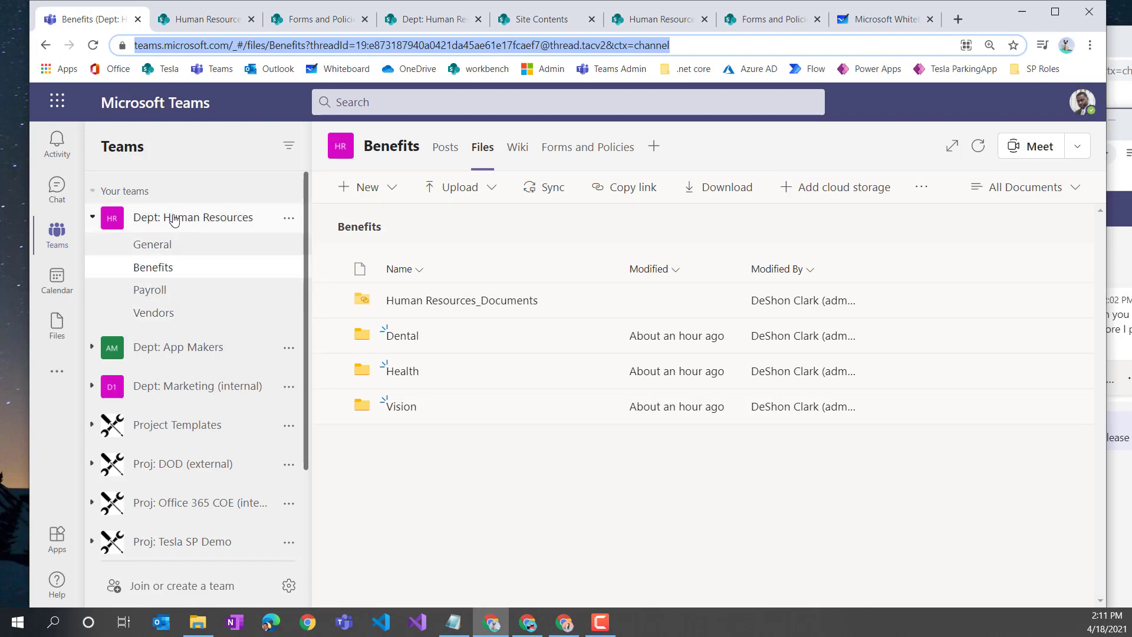
pyautogui.click(289, 218)
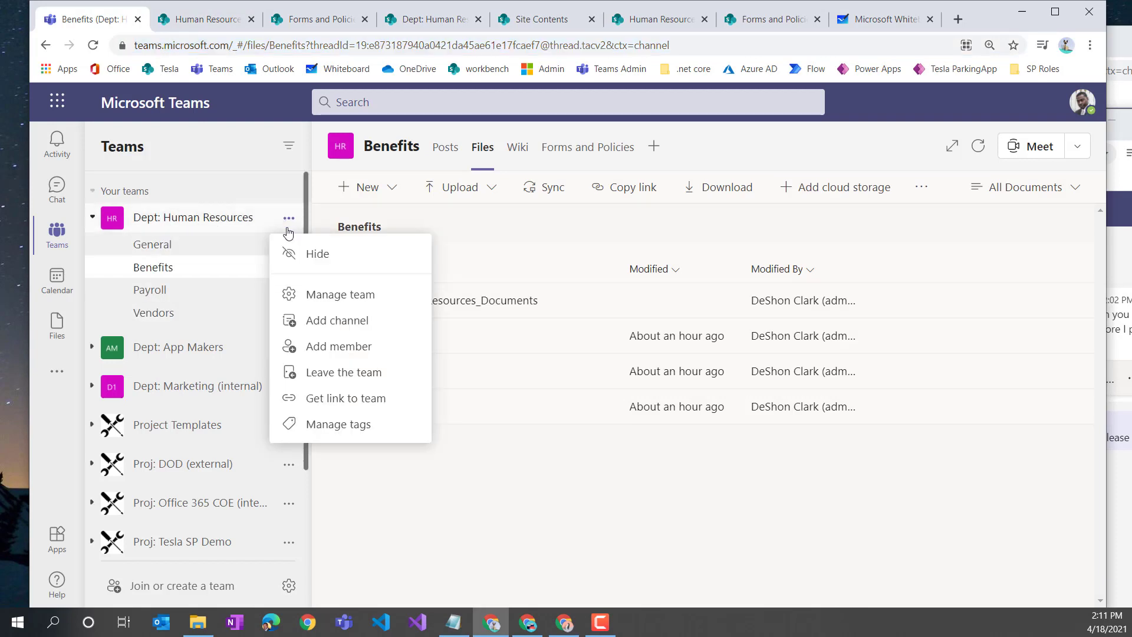
pyautogui.click(368, 295)
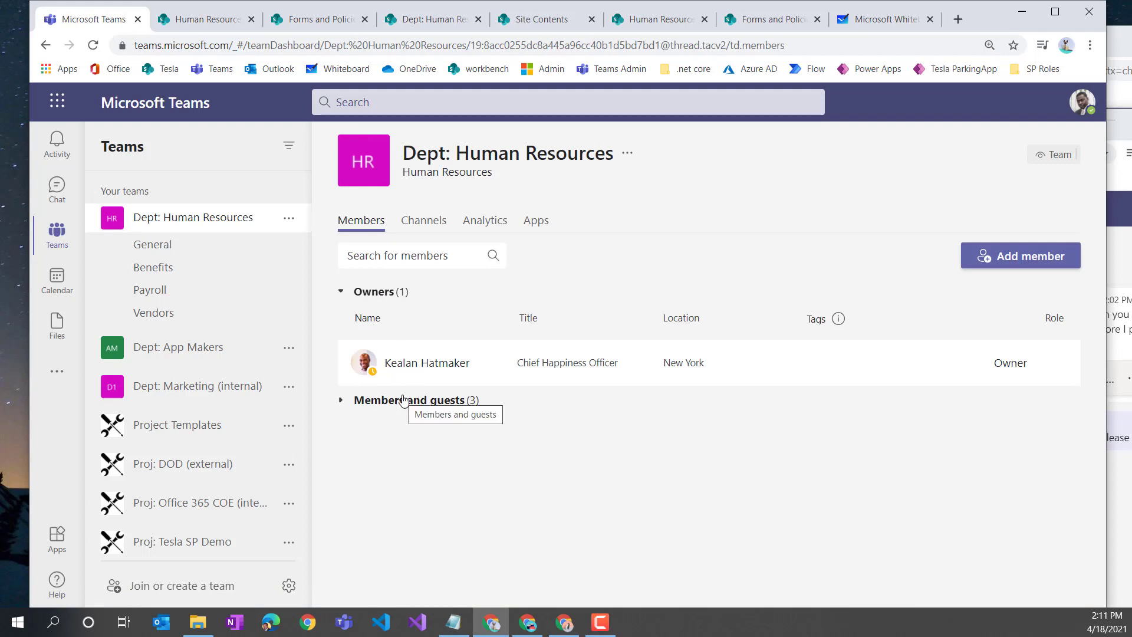
pyautogui.click(342, 400)
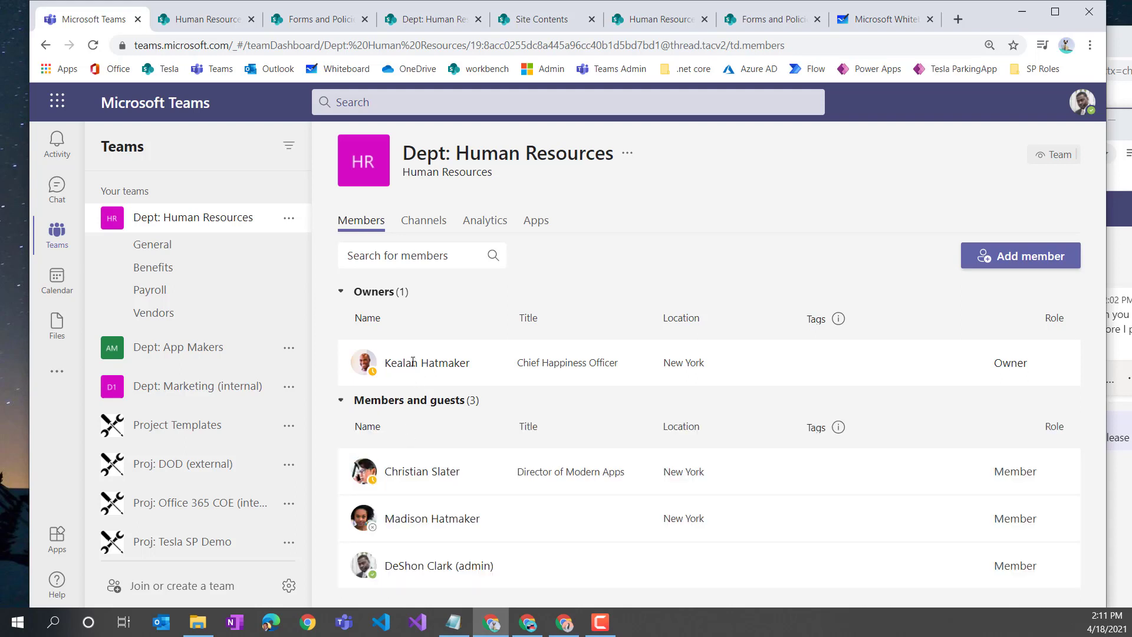
pyautogui.moveTo(406, 567)
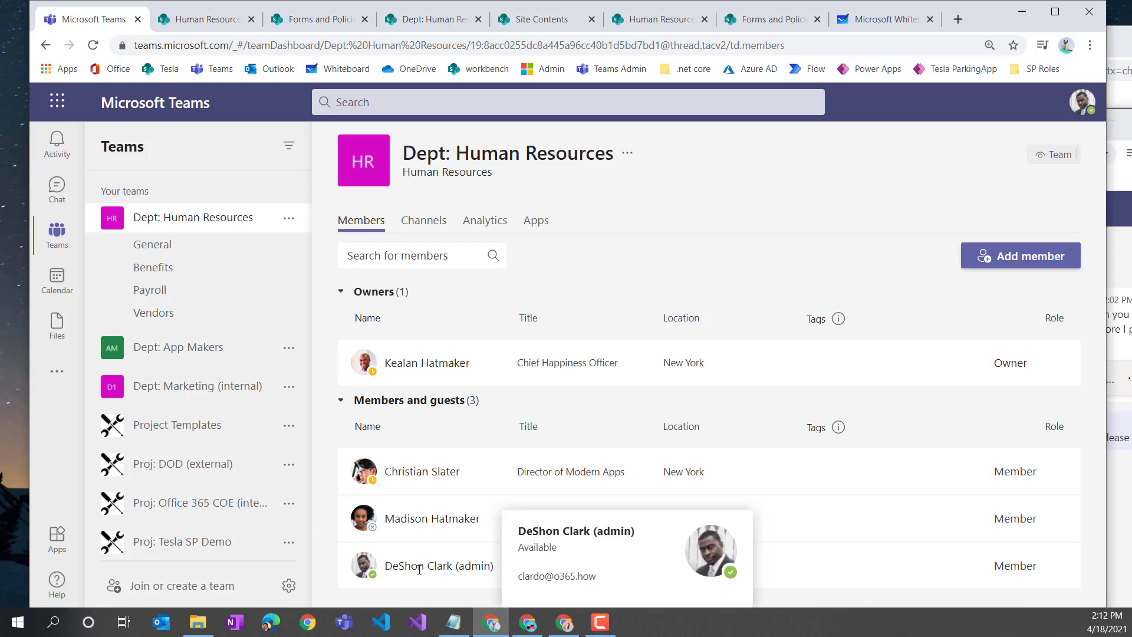
# Open the Human Resources site in the browser profile of a Tesla employee outside the HR team and check its navigation links
pyautogui.click(1066, 45)
pyautogui.scroll(-10, 969, 525)
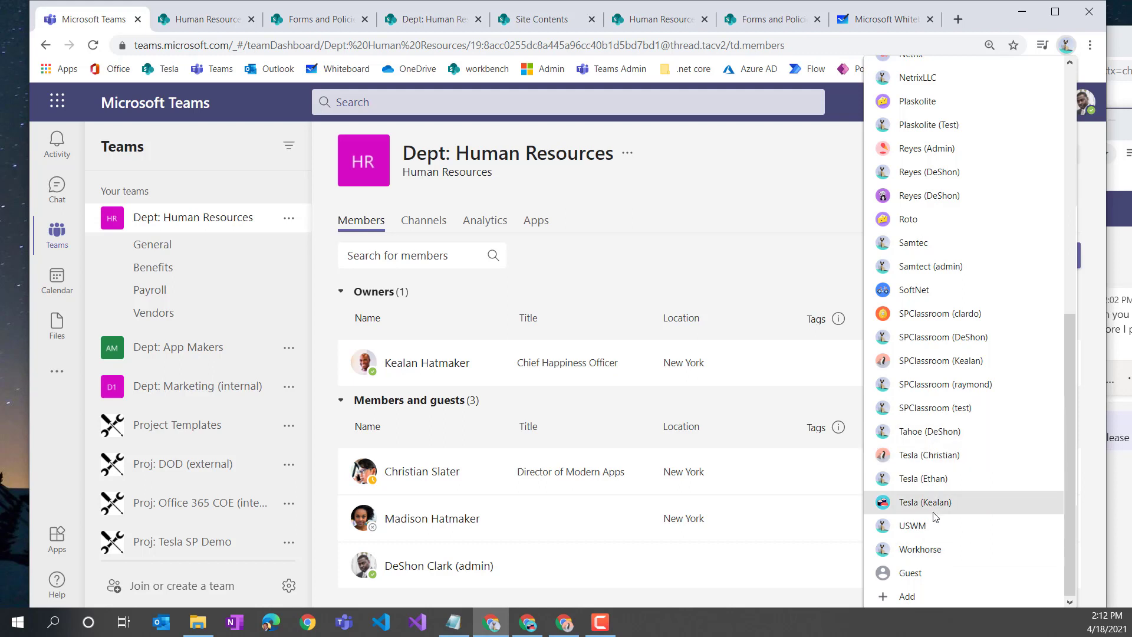
pyautogui.click(937, 483)
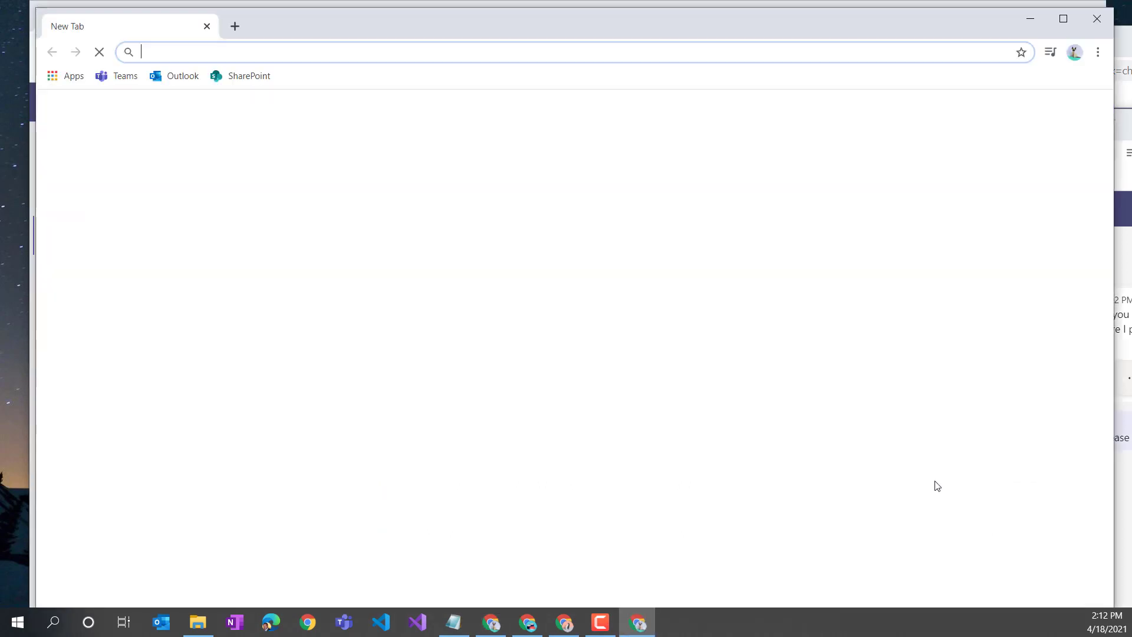
pyautogui.click(174, 78)
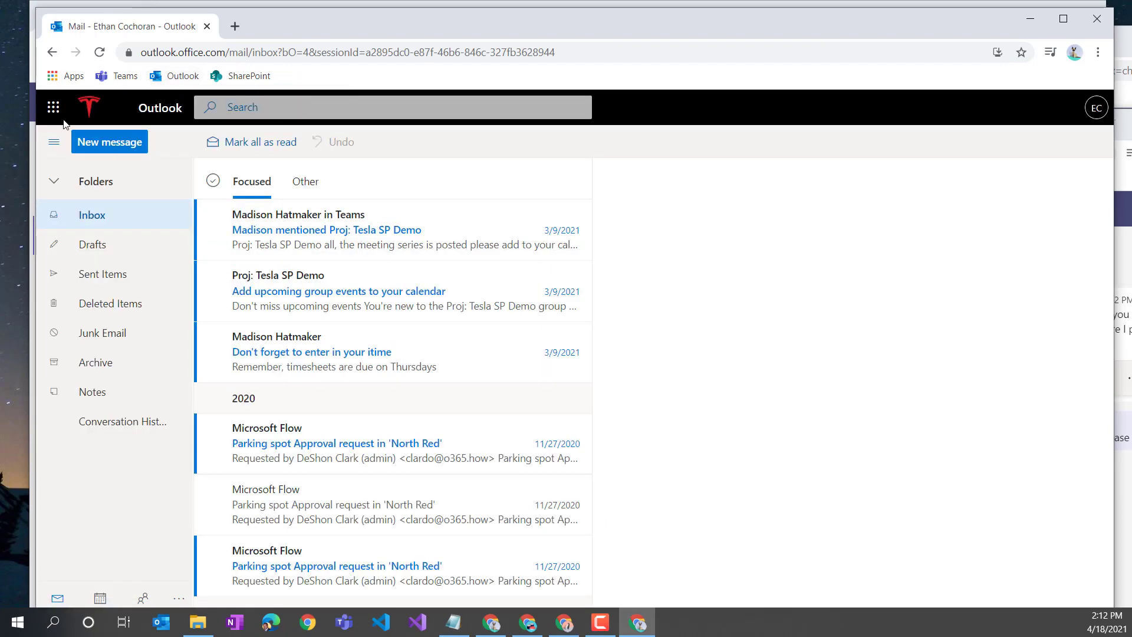
pyautogui.click(89, 110)
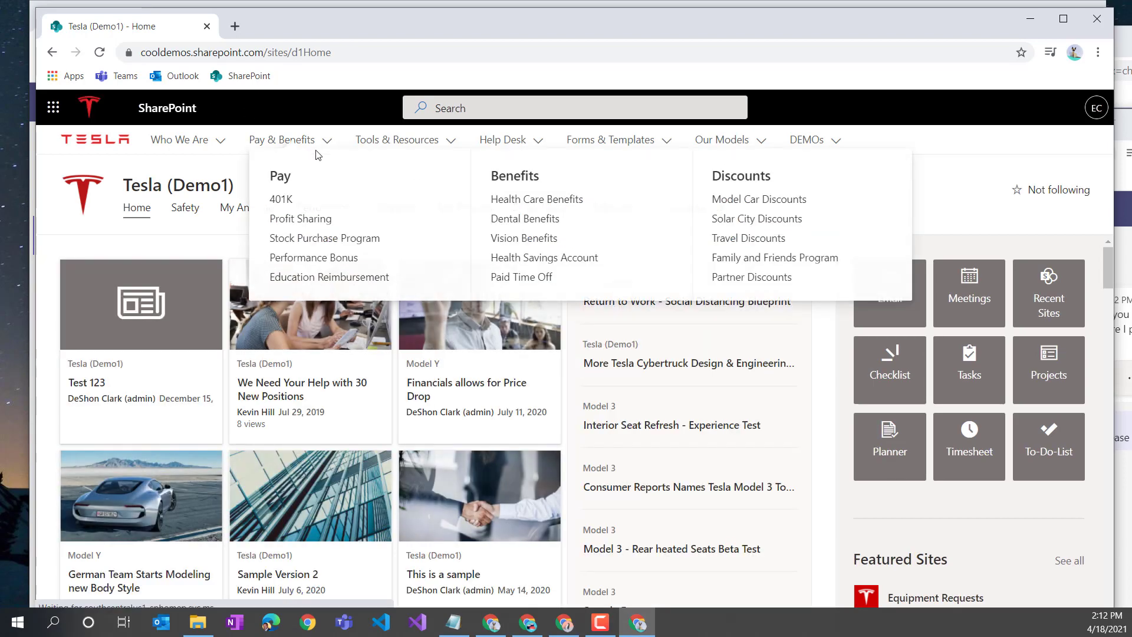
pyautogui.click(282, 140)
pyautogui.click(280, 184)
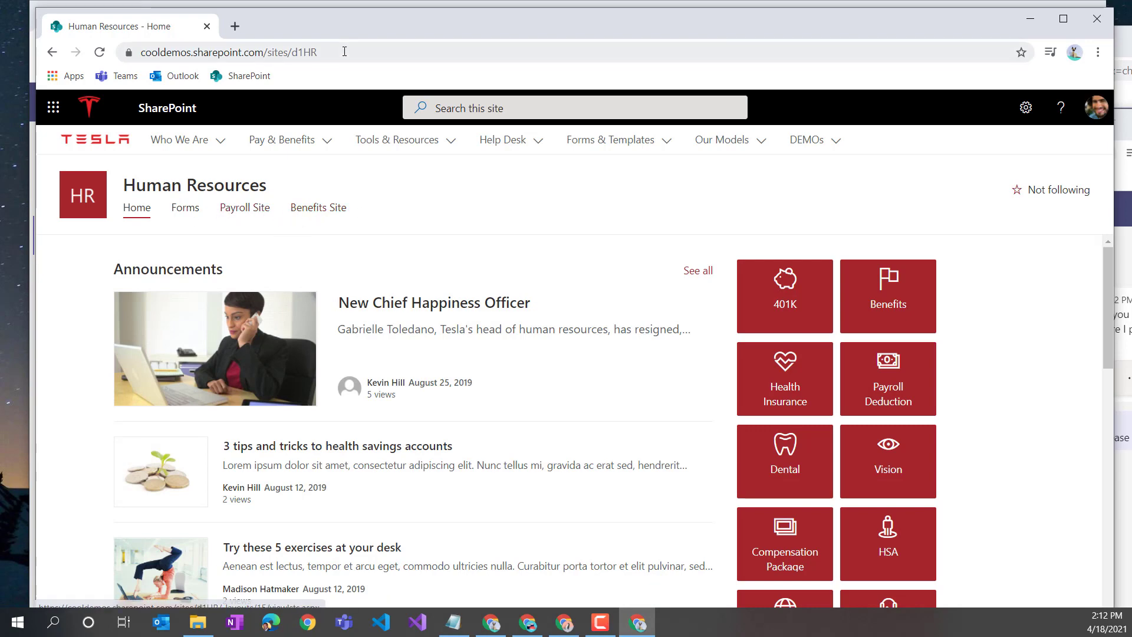
pyautogui.moveTo(320, 26); pyautogui.dragTo(401, 158)
pyautogui.click(179, 179)
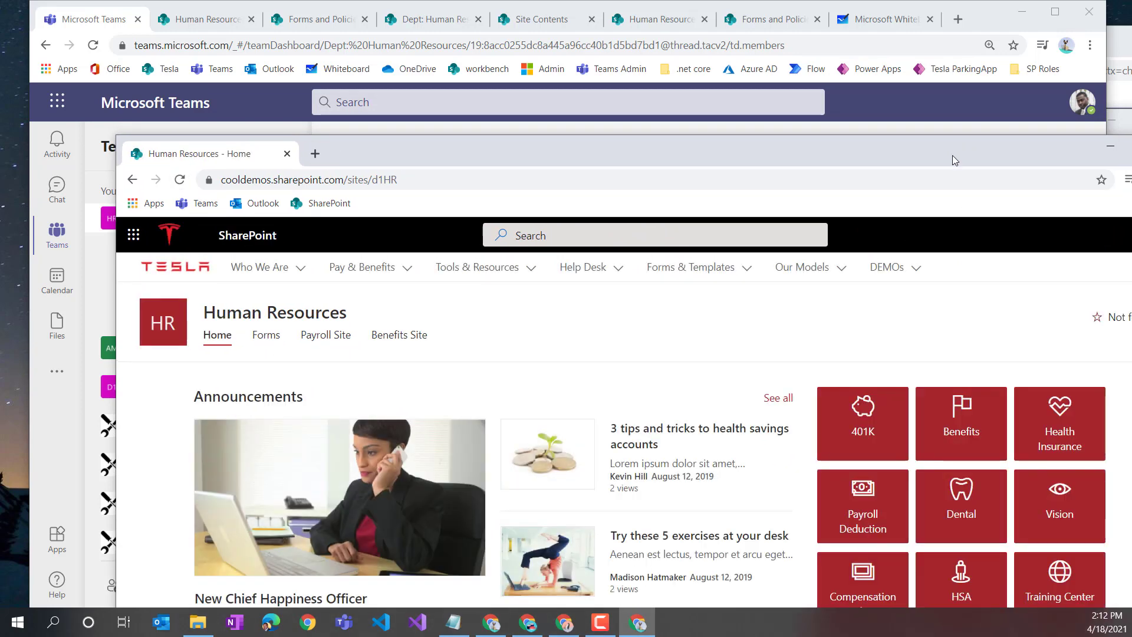
pyautogui.moveTo(955, 160); pyautogui.dragTo(840, 159)
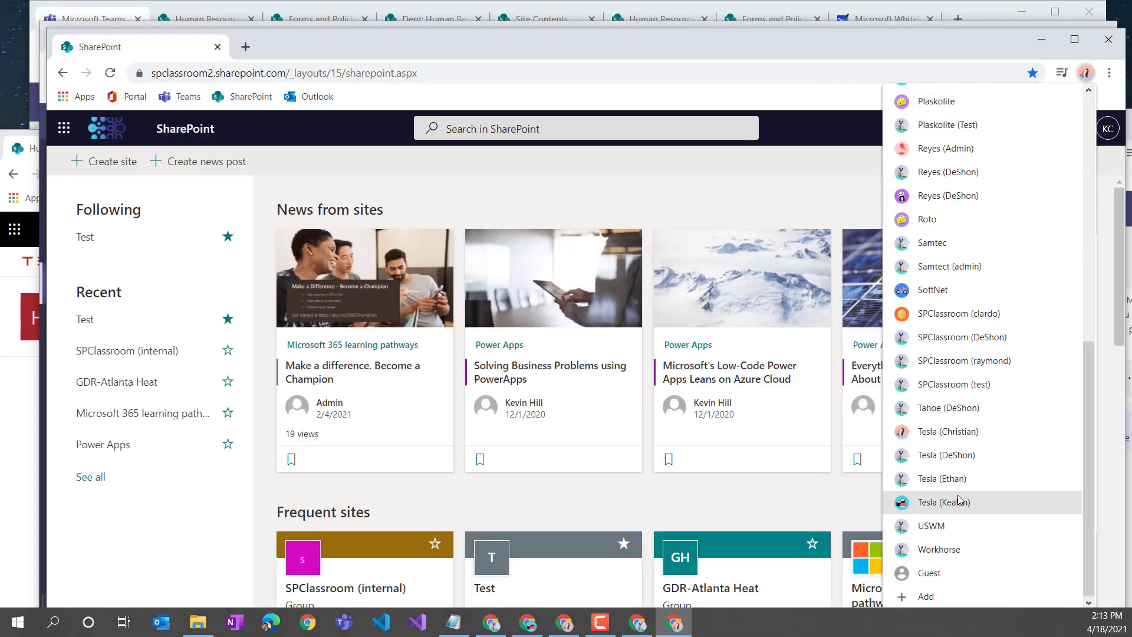
# Open the Human Resources site from the Tesla home page in the HR team owner's browser profile and check its navigation links
pyautogui.click(943, 502)
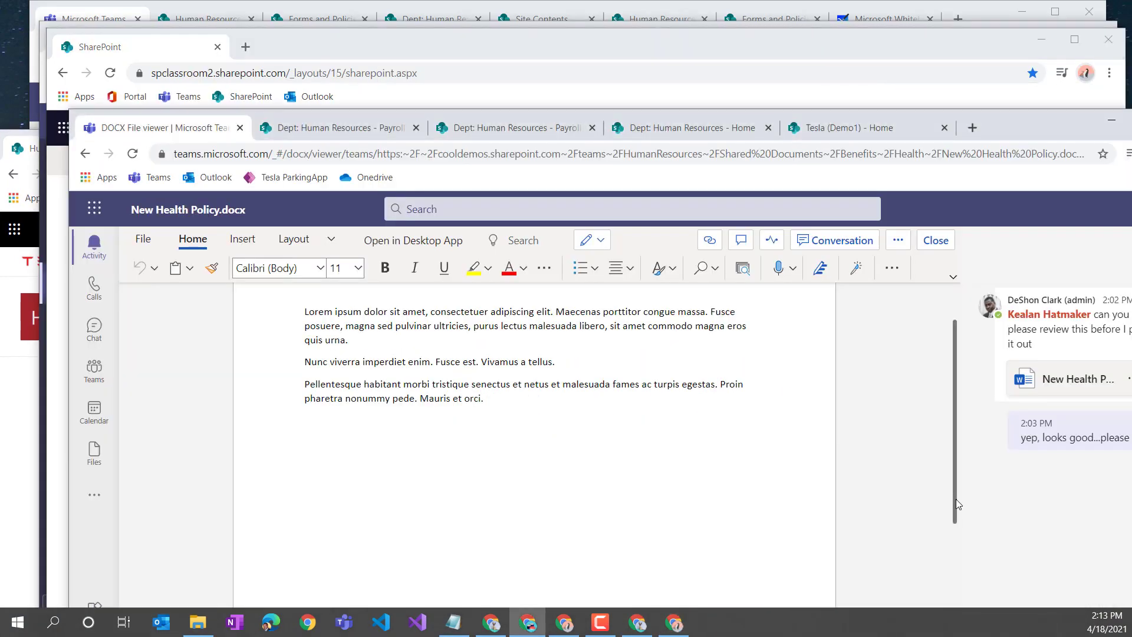
pyautogui.click(319, 131)
pyautogui.rightClick(121, 207)
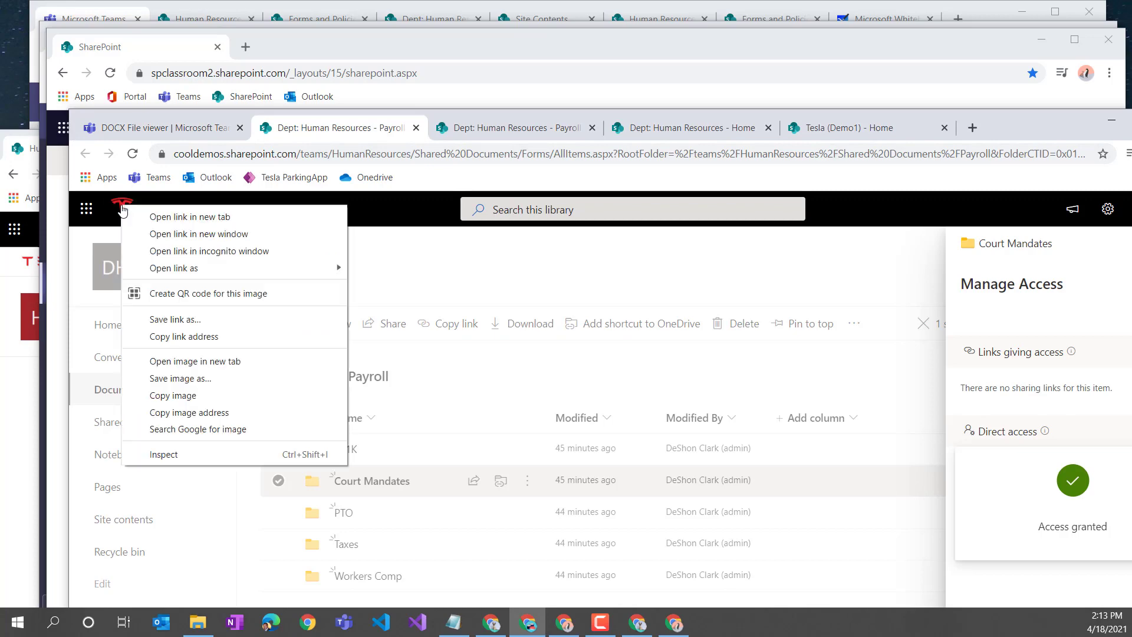
pyautogui.click(177, 217)
pyautogui.click(471, 128)
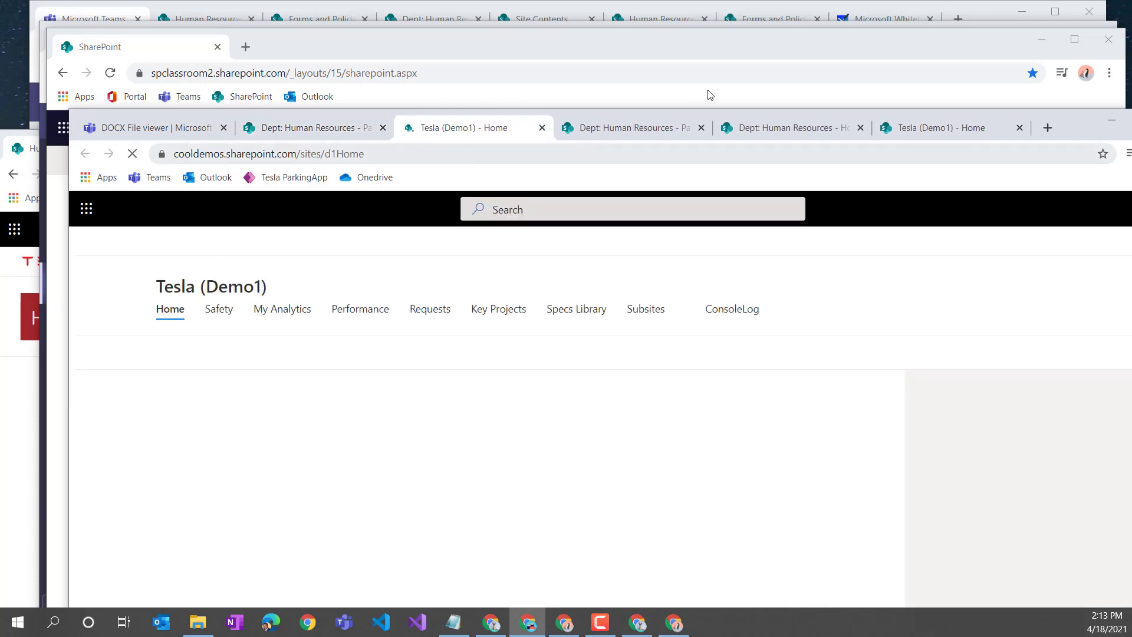
pyautogui.moveTo(445, 247)
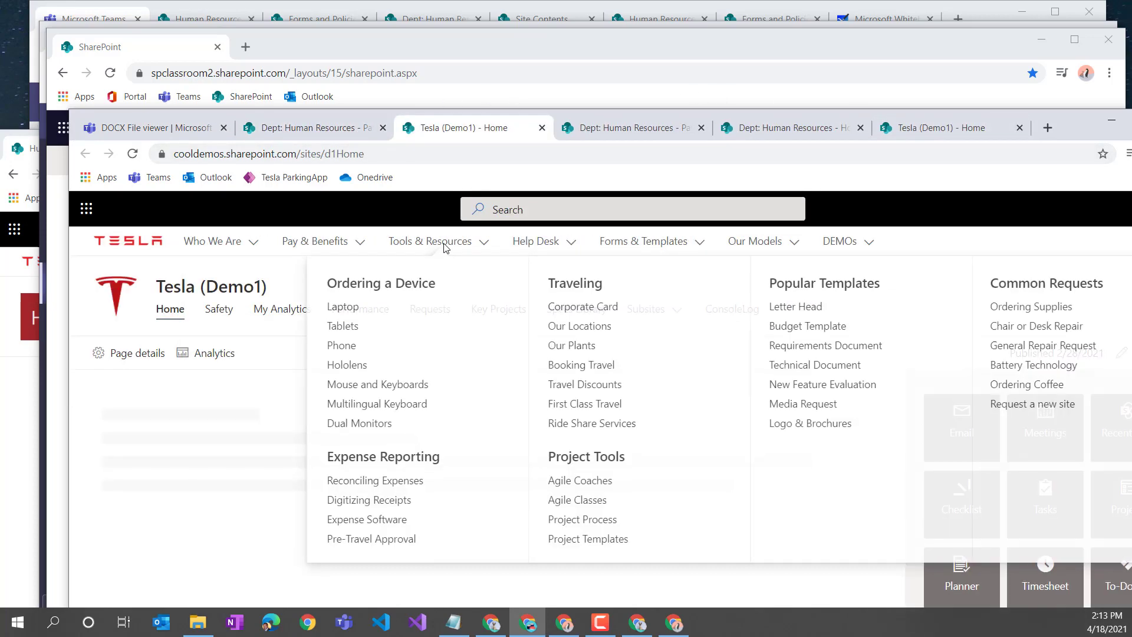
pyautogui.moveTo(318, 243)
pyautogui.click(312, 284)
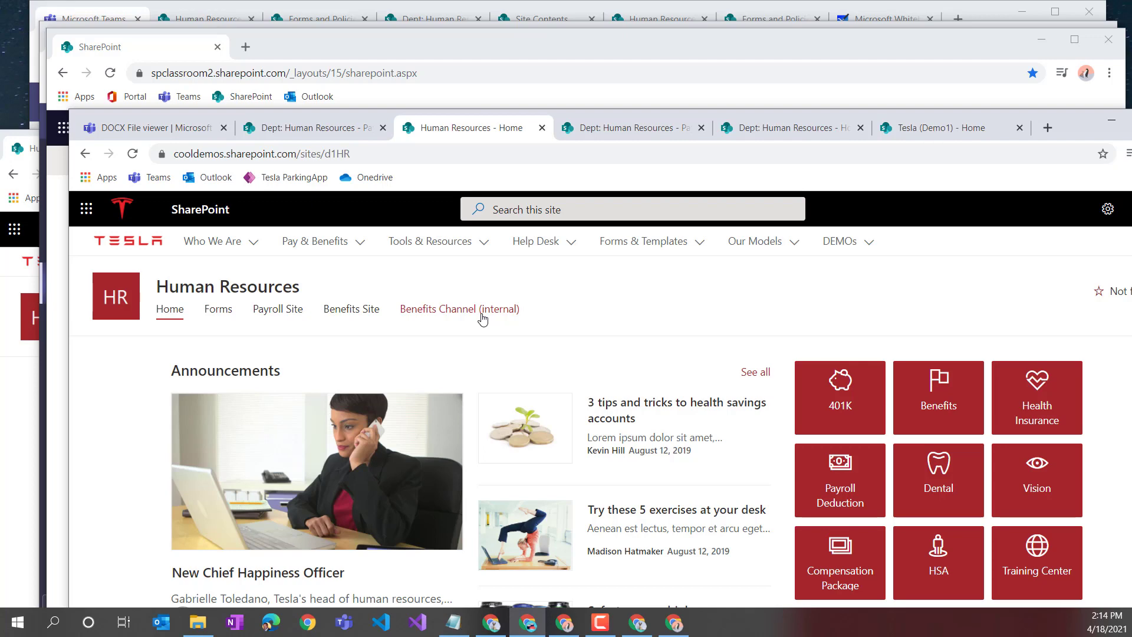
# Maximize the HR team owner's browser window and close the conversation beside New Health Policy.docx in Teams
pyautogui.doubleClick(1076, 119)
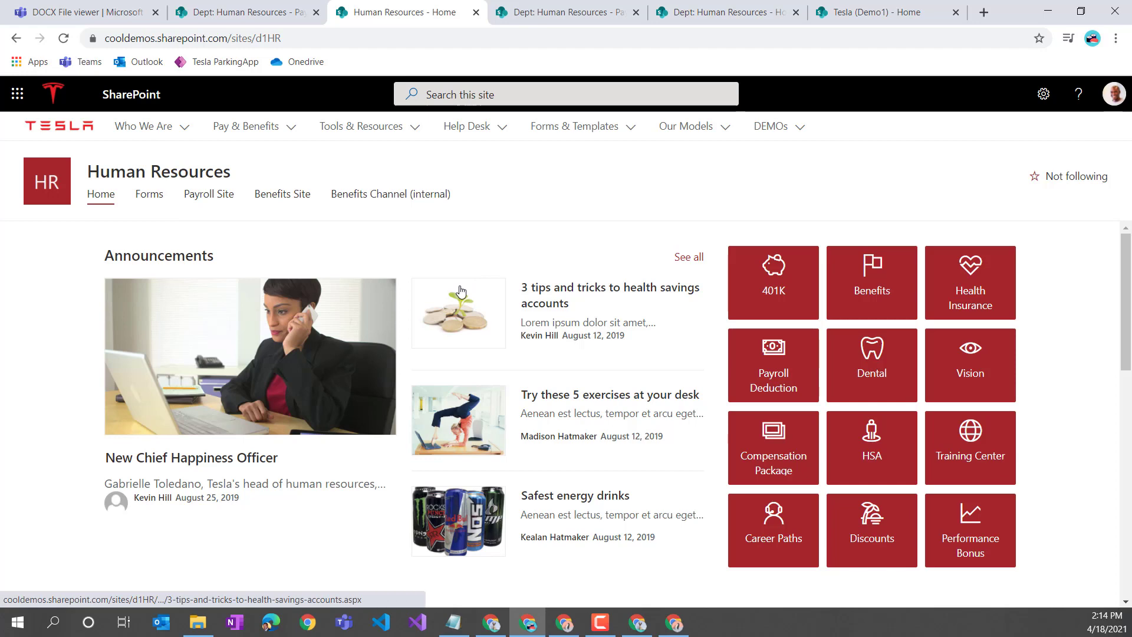
pyautogui.click(59, 16)
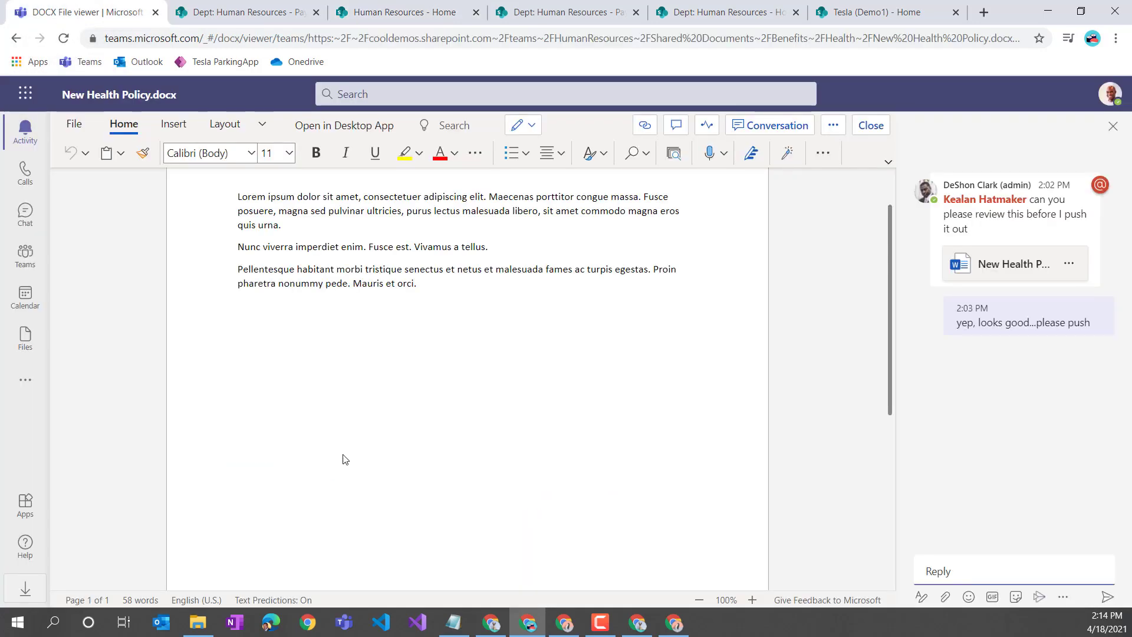
pyautogui.click(1113, 126)
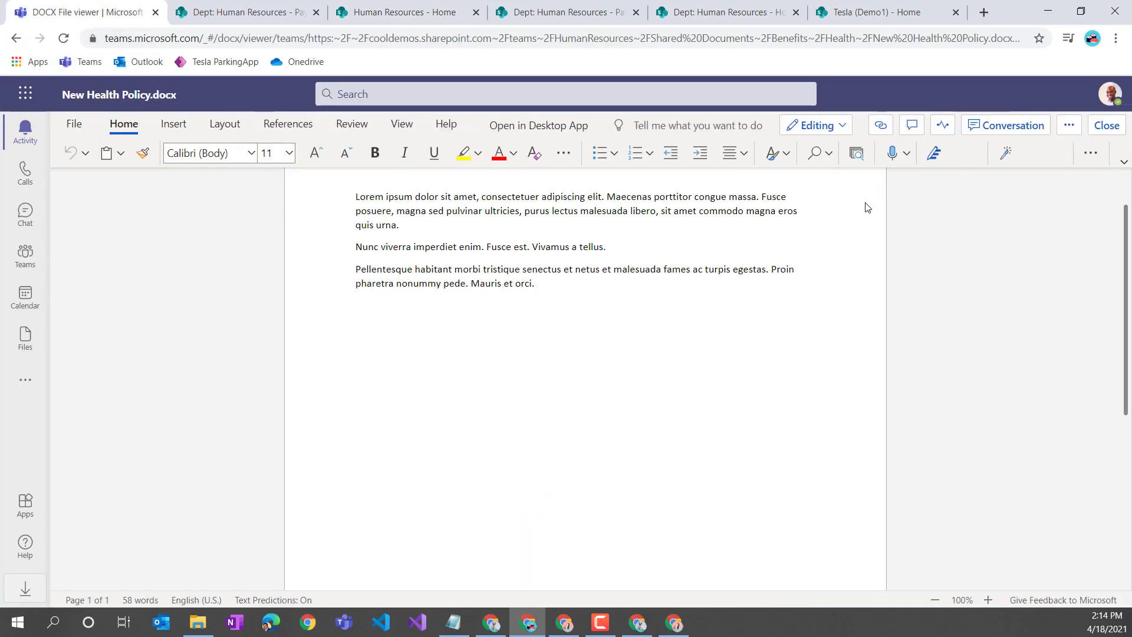